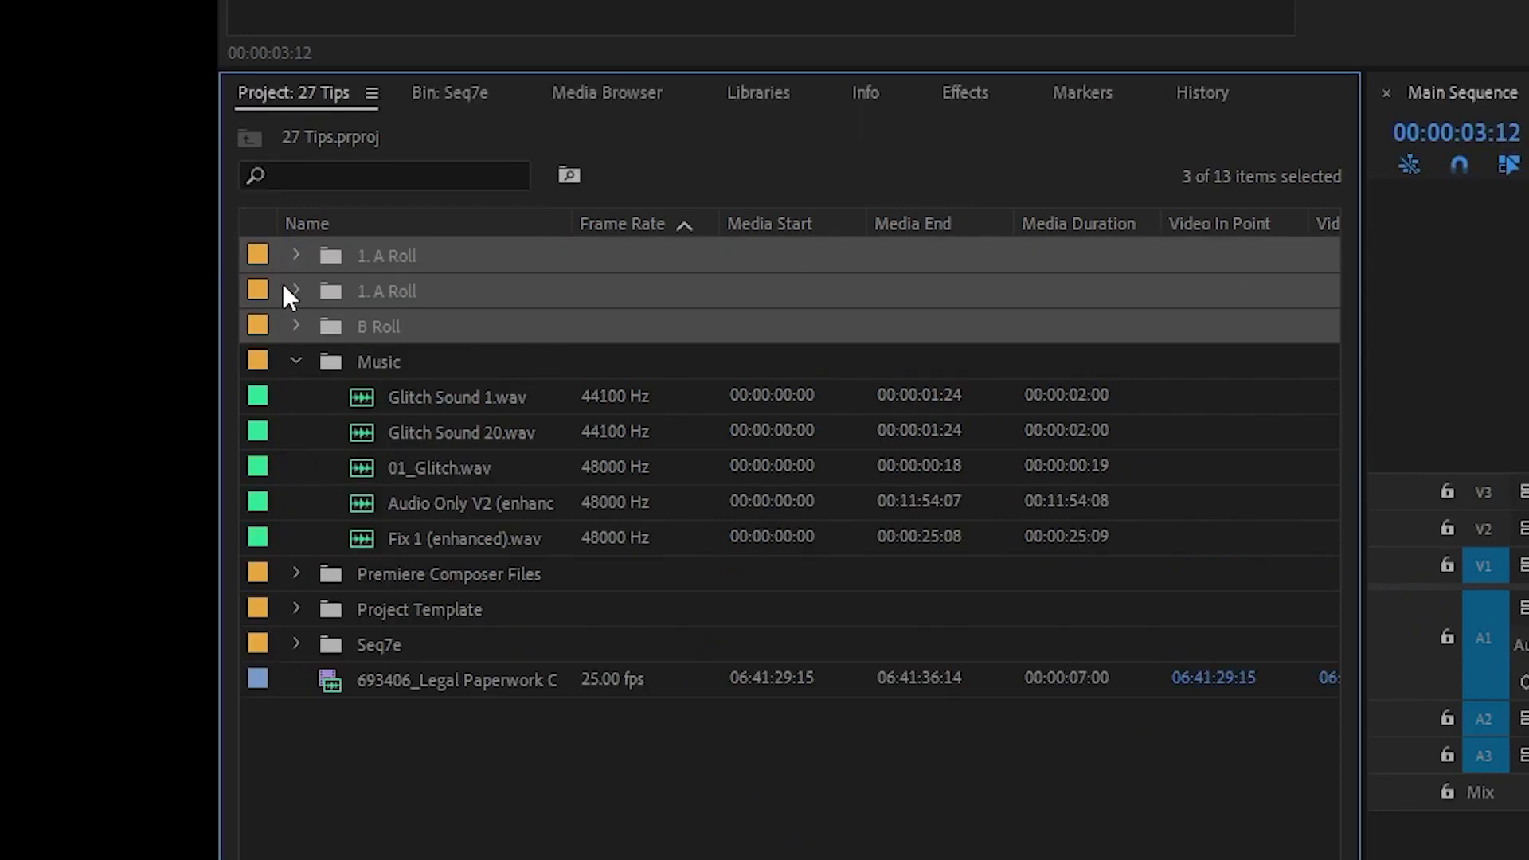
Step: Expand the 1. A Roll, B Roll and B-Roll bins to reveal their interview, warehouse and packing subfolders
click(447, 681)
click(295, 256)
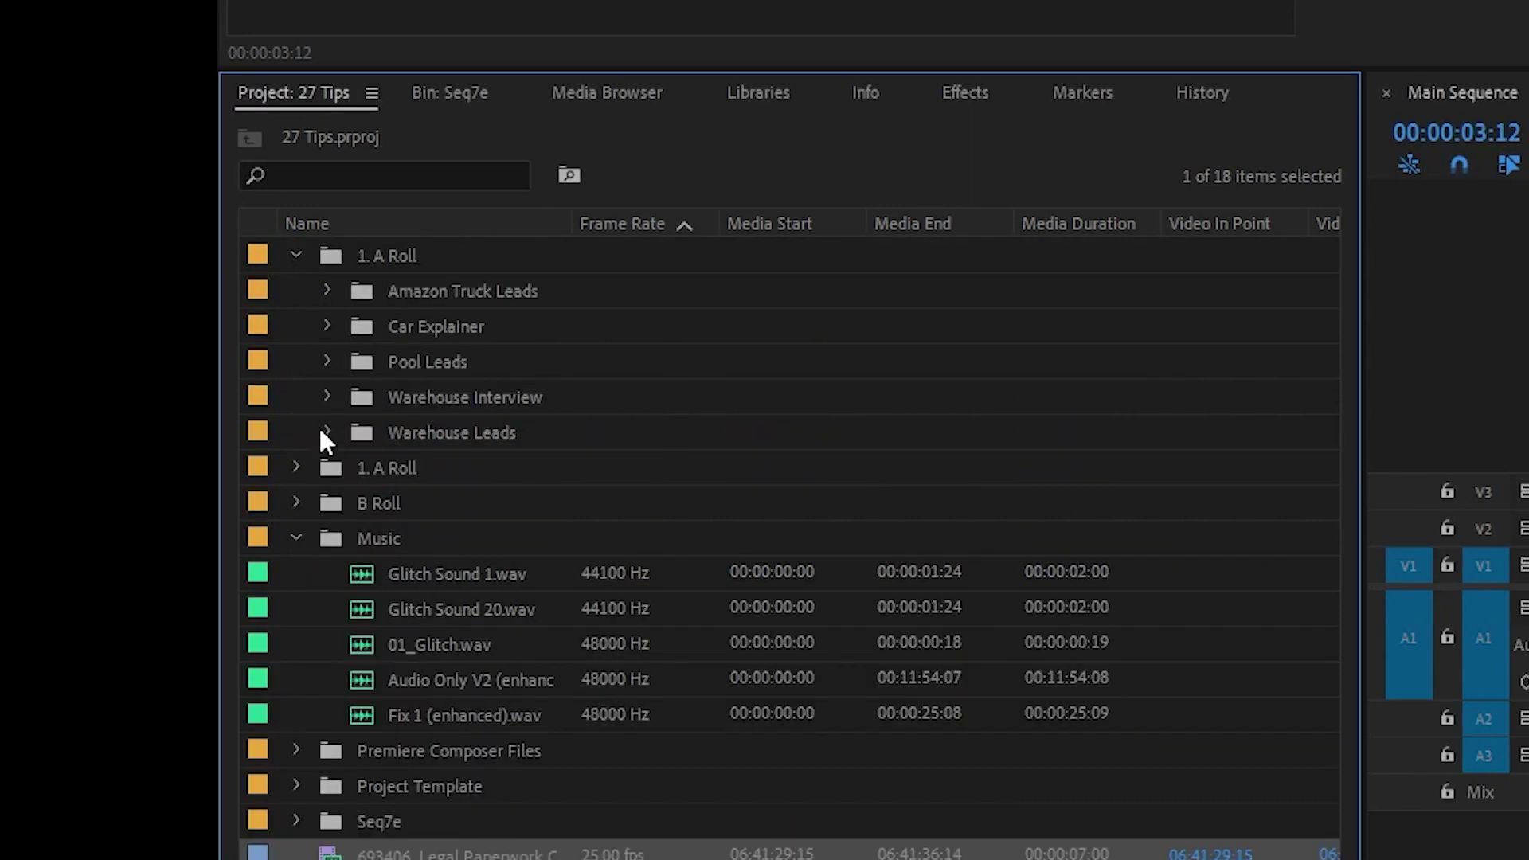
click(296, 468)
click(296, 751)
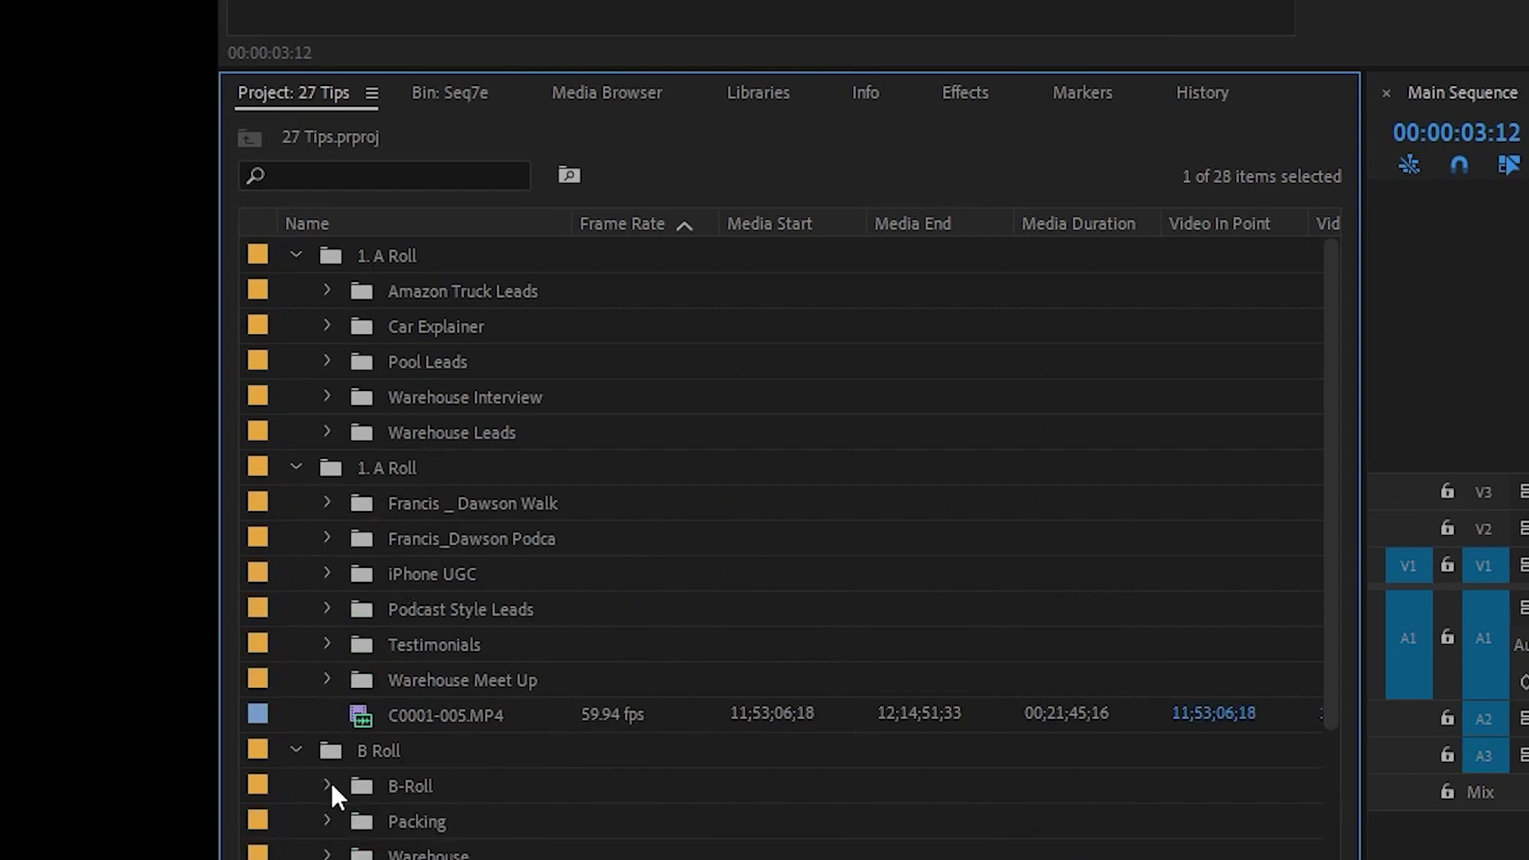
click(328, 786)
scroll(454, 682, down, 3)
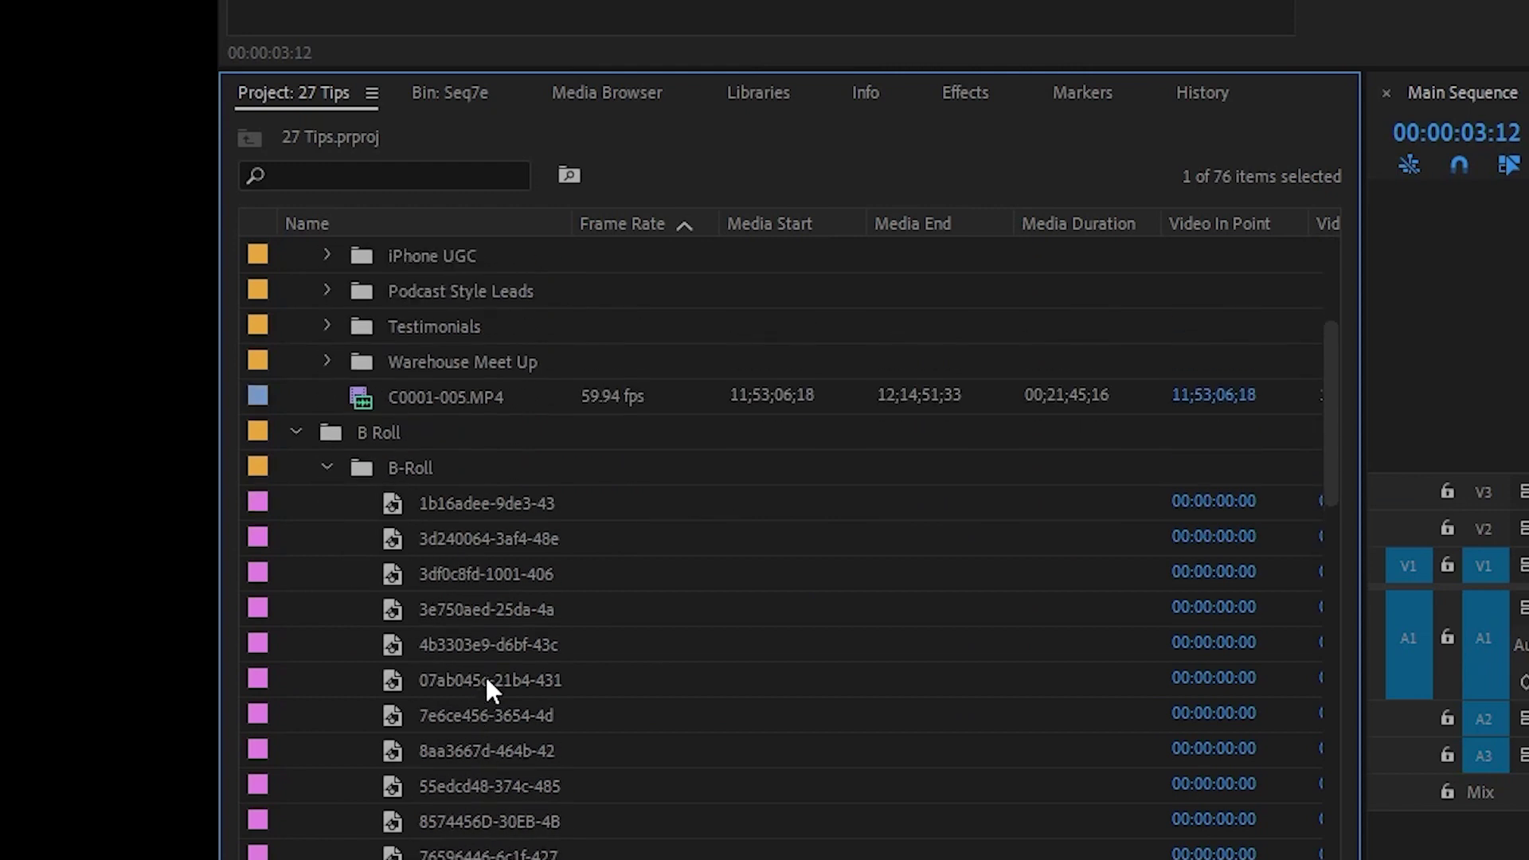
scroll(308, 540, up, 1)
click(295, 502)
scroll(315, 509, up, 1)
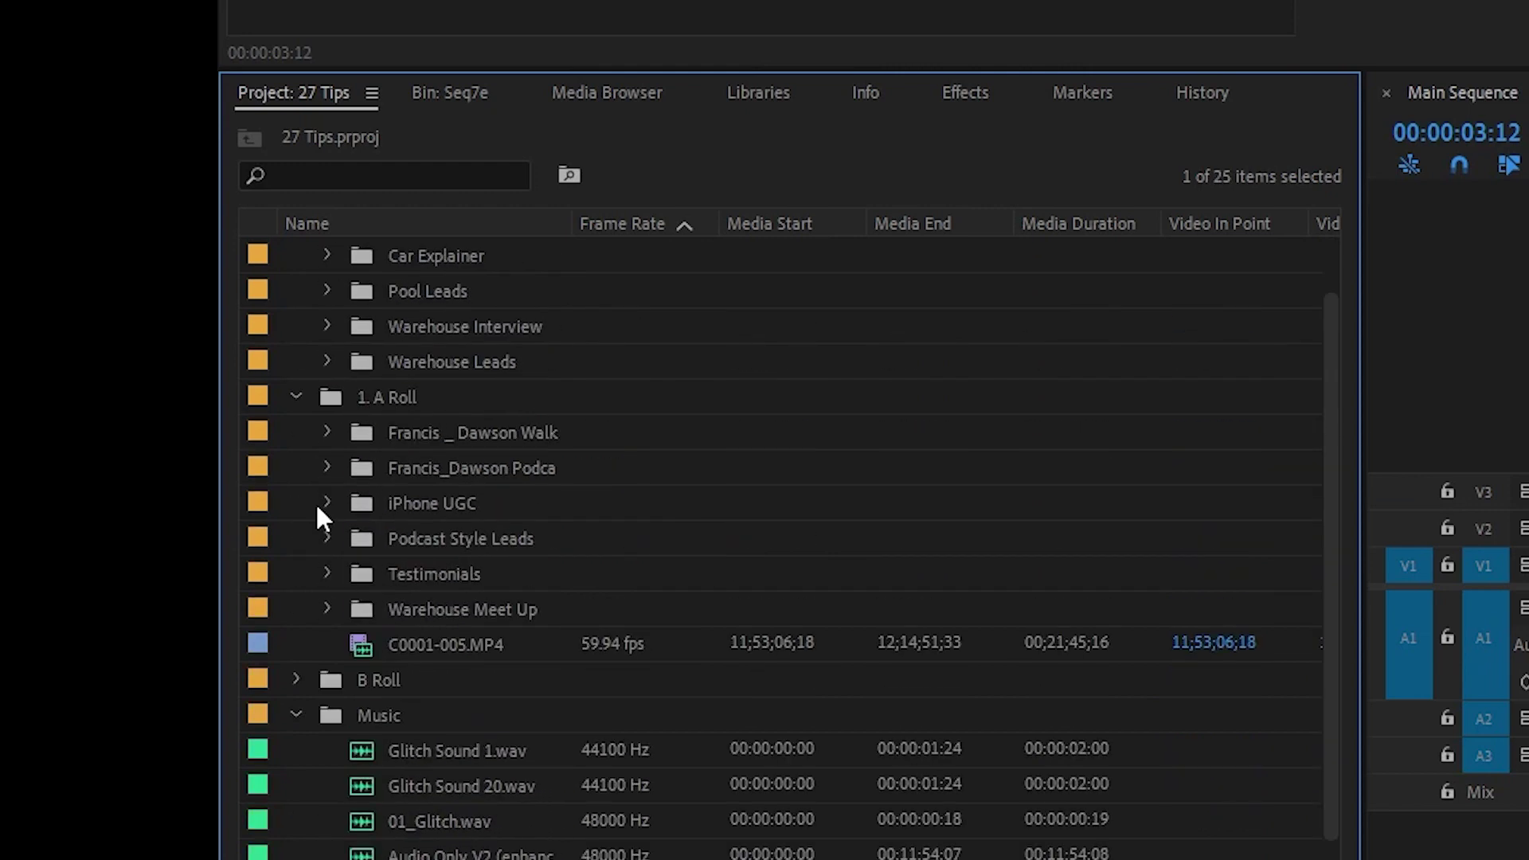
click(296, 397)
Step: Create a new C0672 sequence from the selected Warehouse Meet Up clips
click(297, 256)
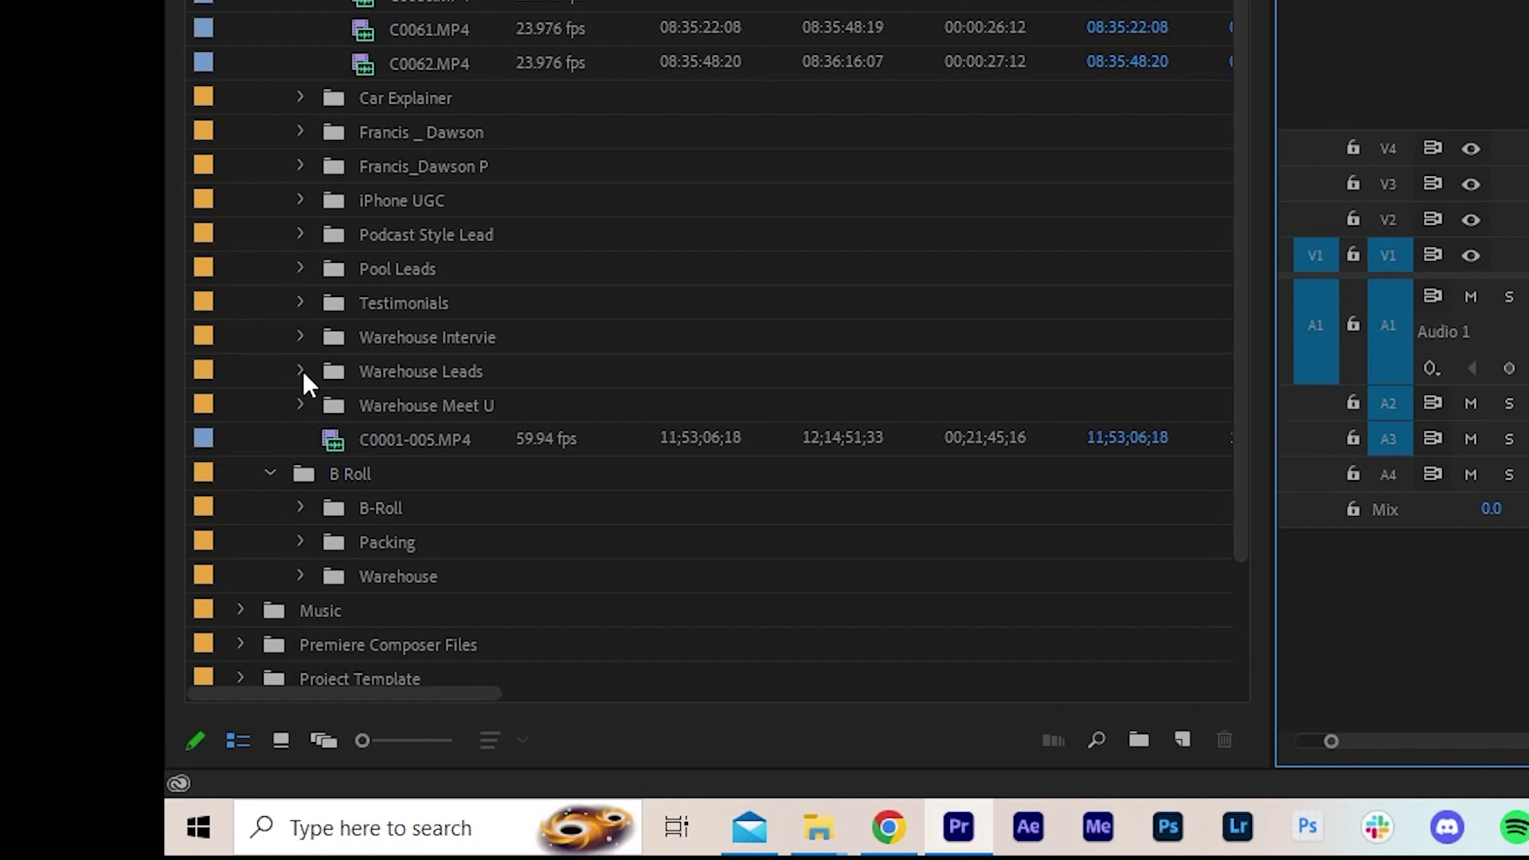
click(301, 406)
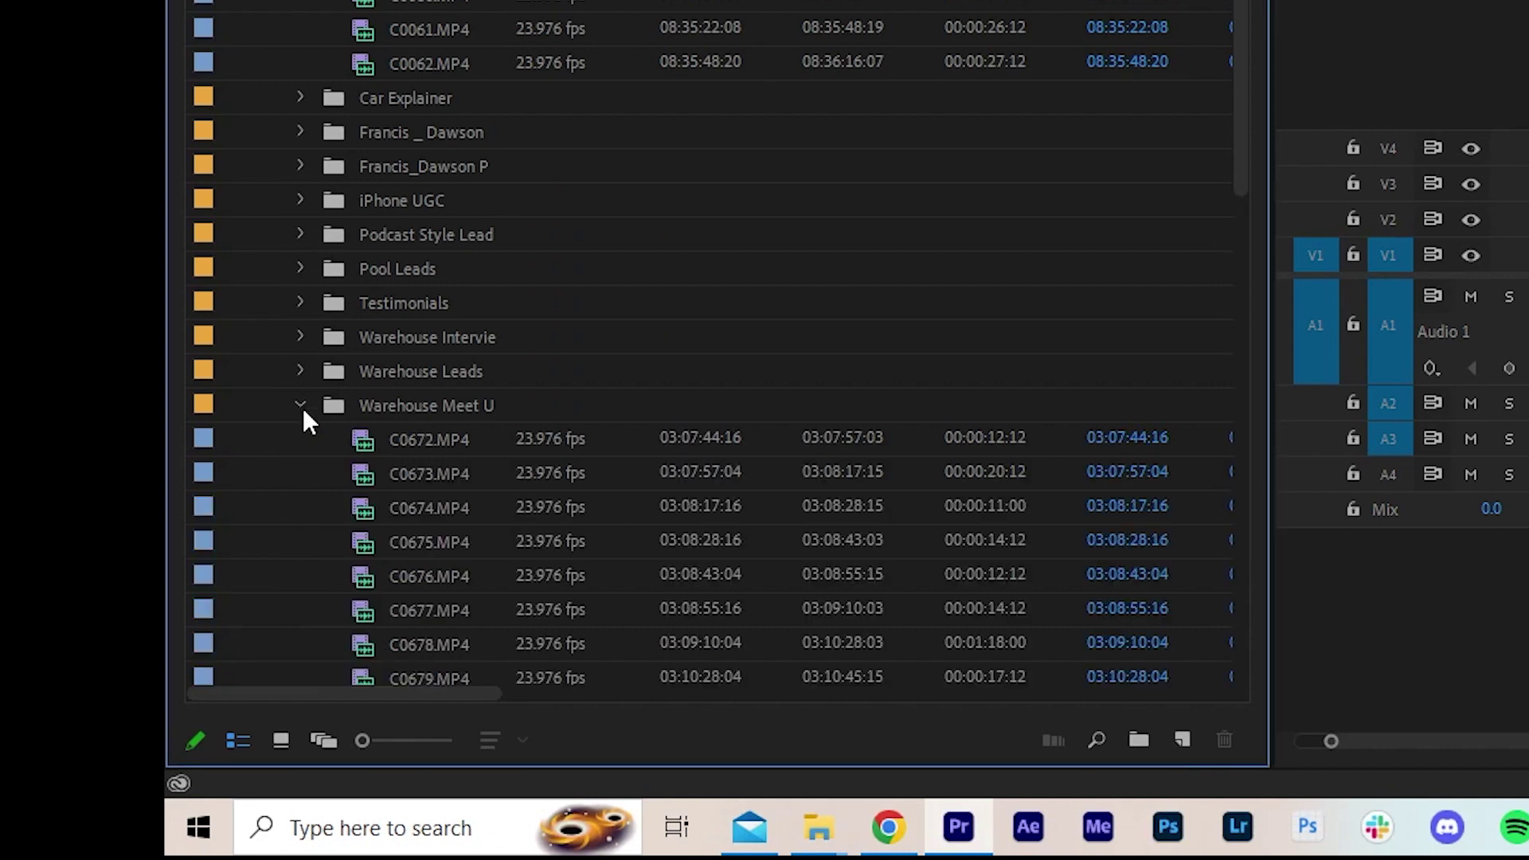
scroll(575, 433, down, 5)
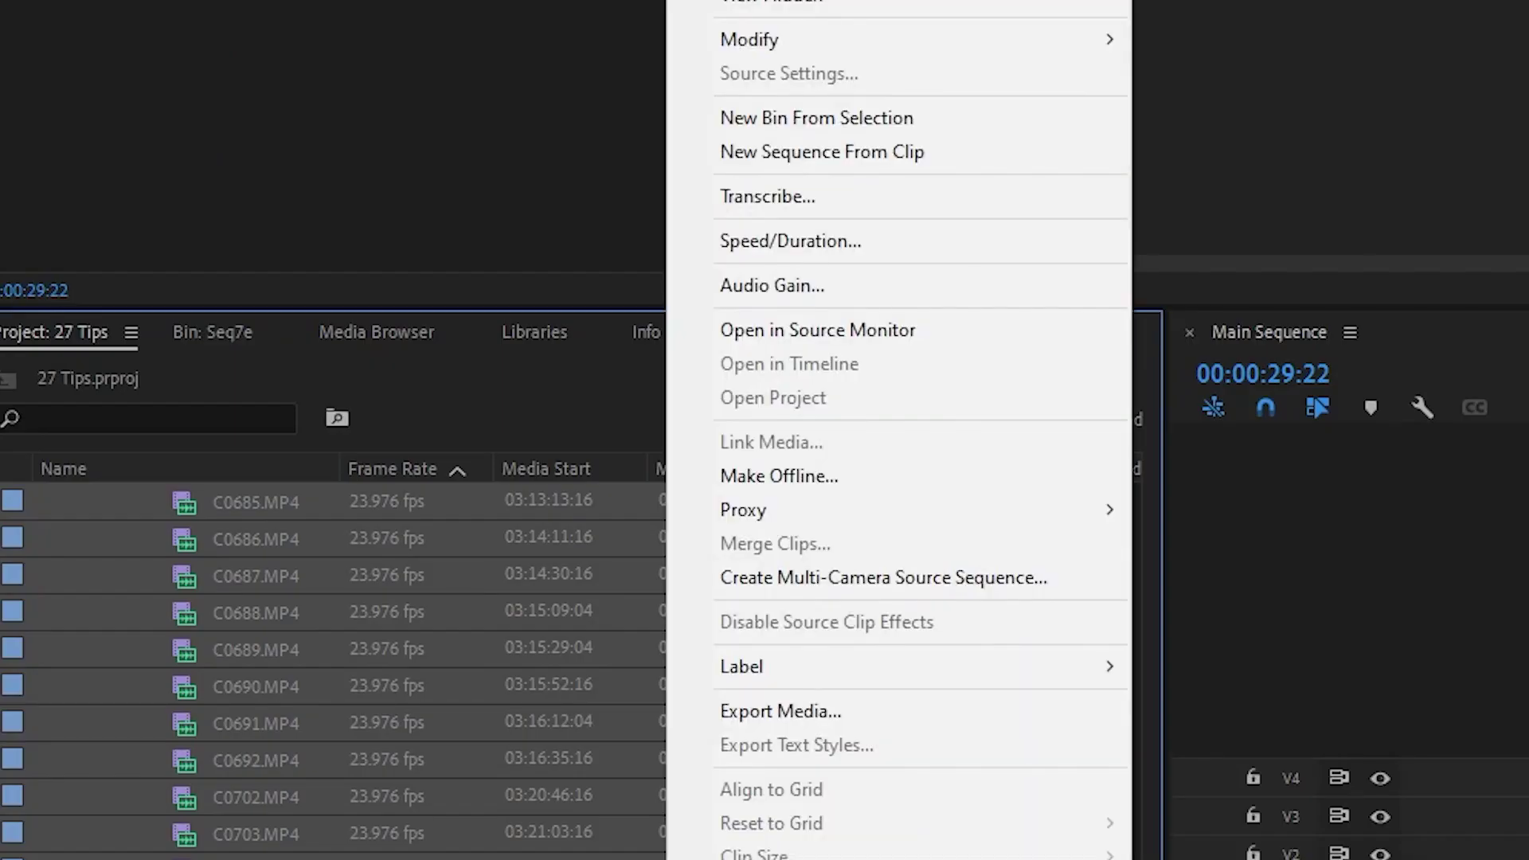
click(831, 151)
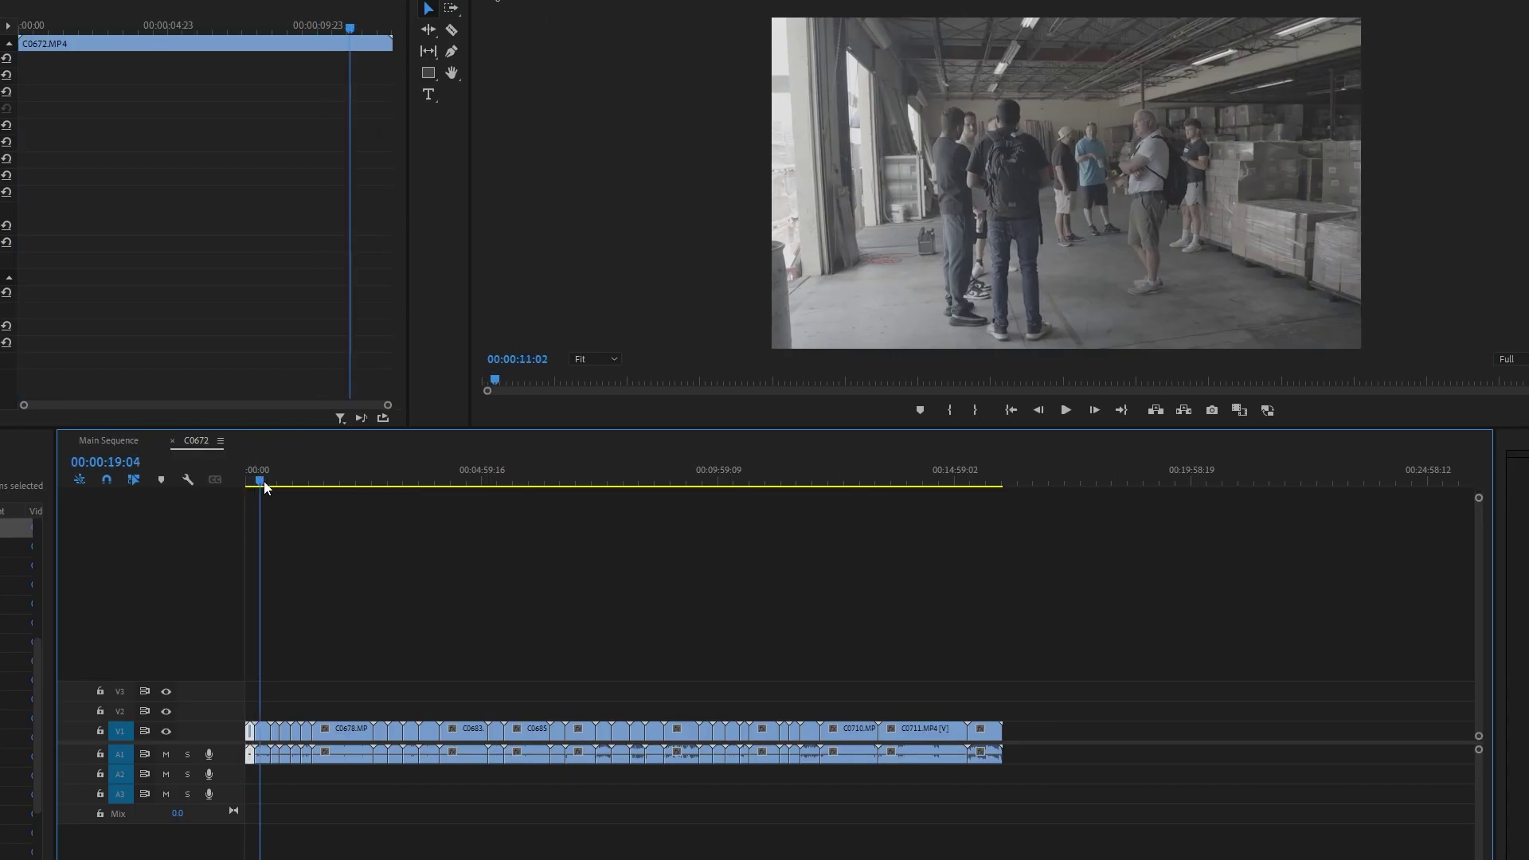
Step: Scrub the 20220425_A7S3_9112 sequence and razor-cut the V1 clip at 00:02:50:18
drag(287, 487, 409, 495)
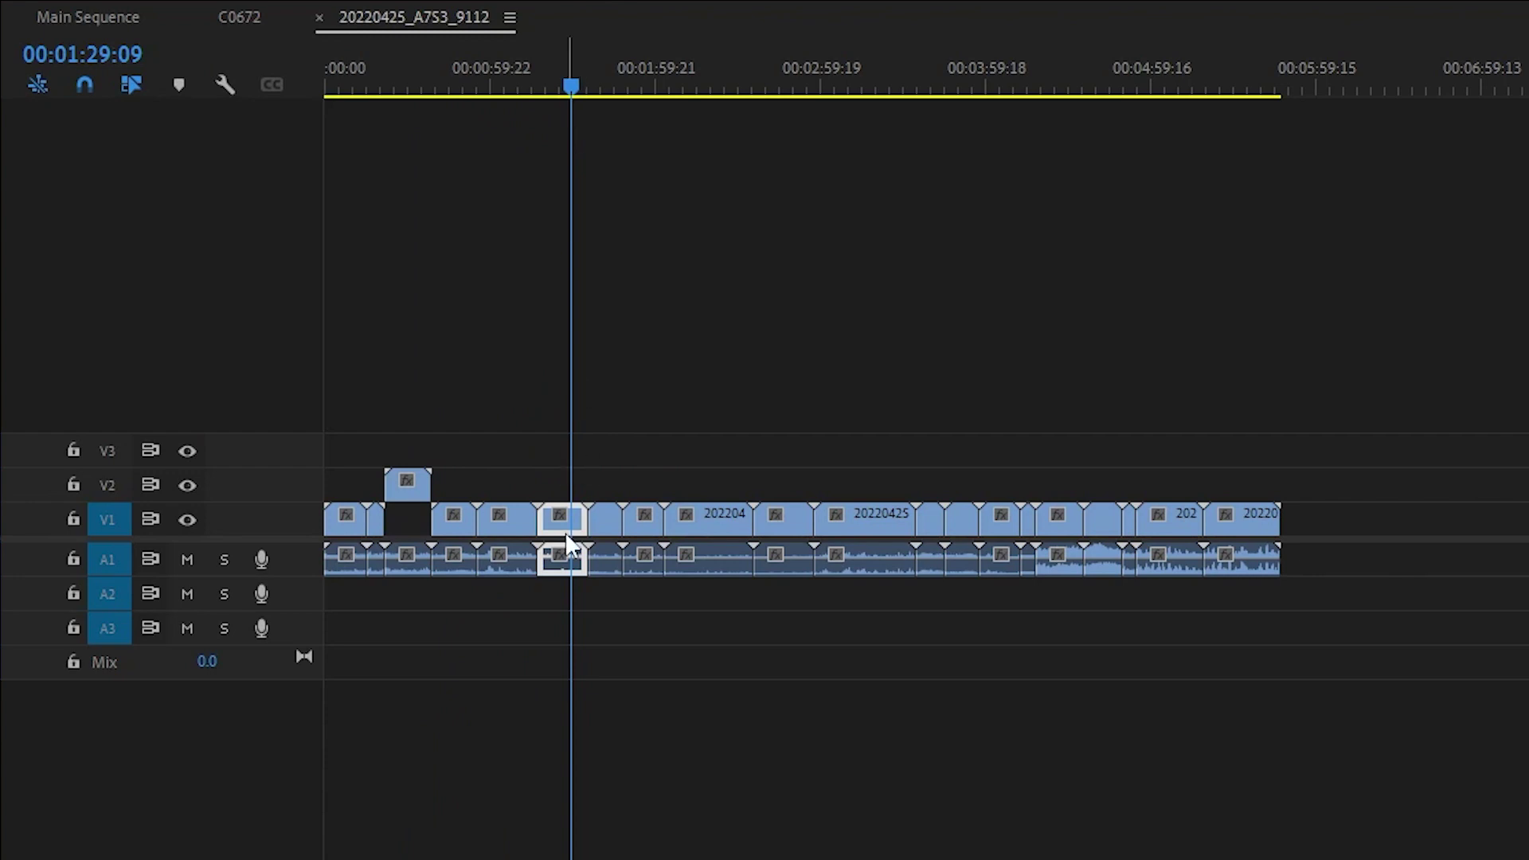
drag(589, 102, 641, 104)
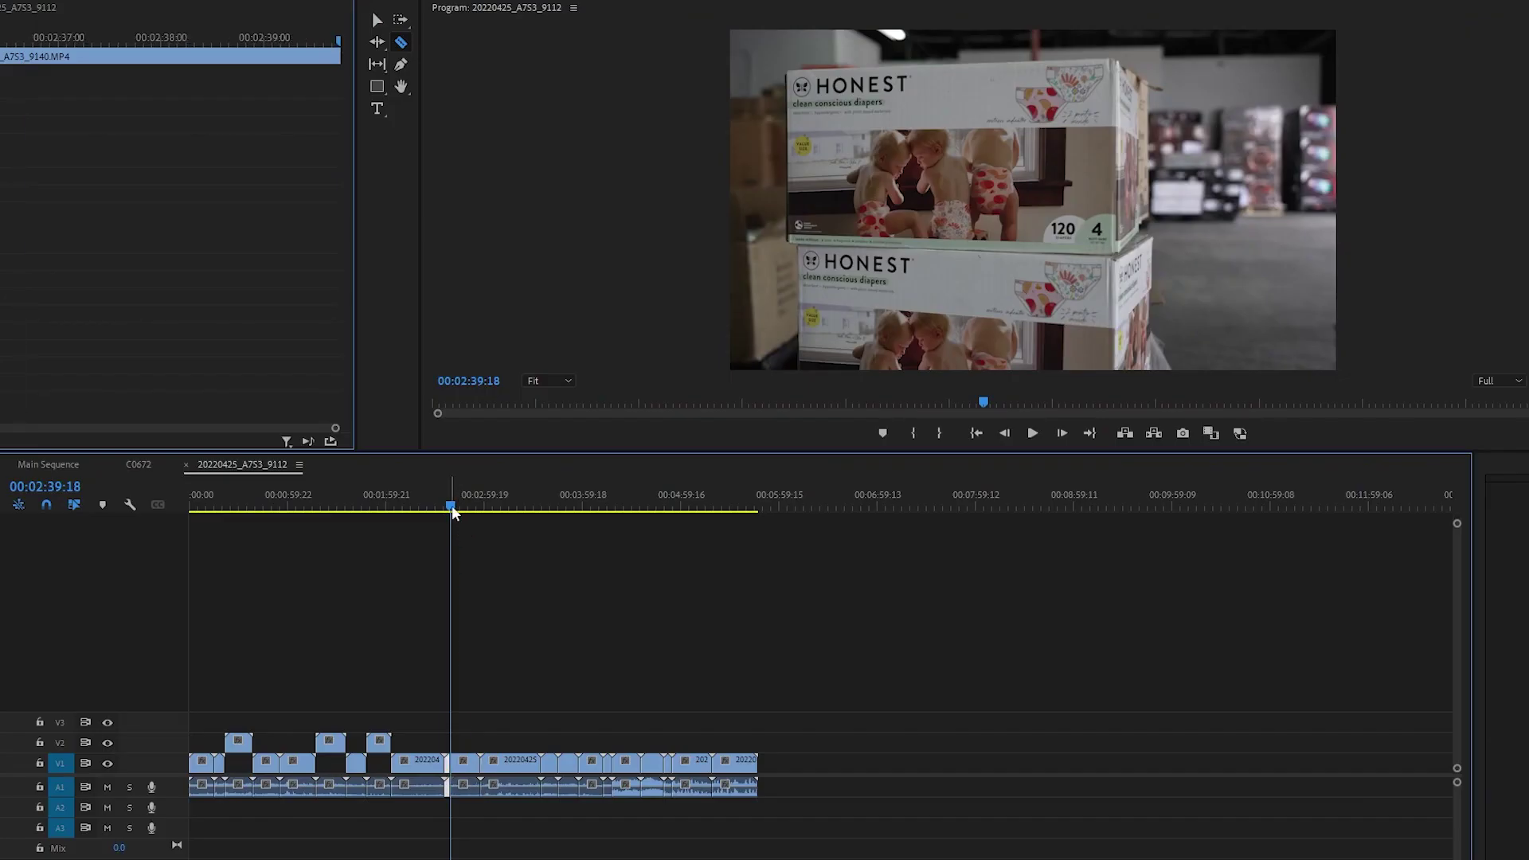
drag(452, 506, 468, 507)
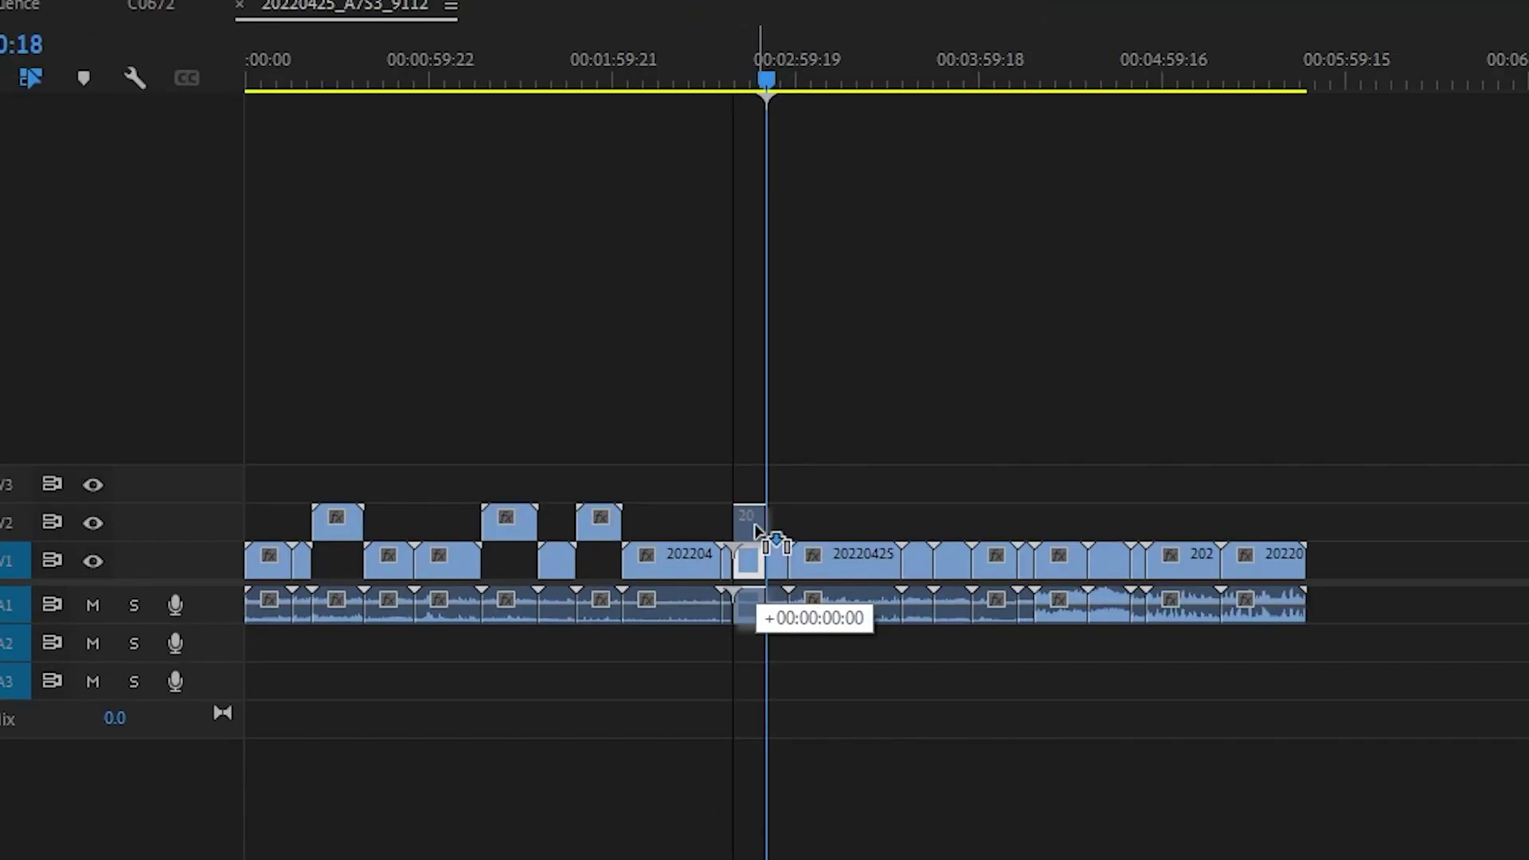
click(468, 760)
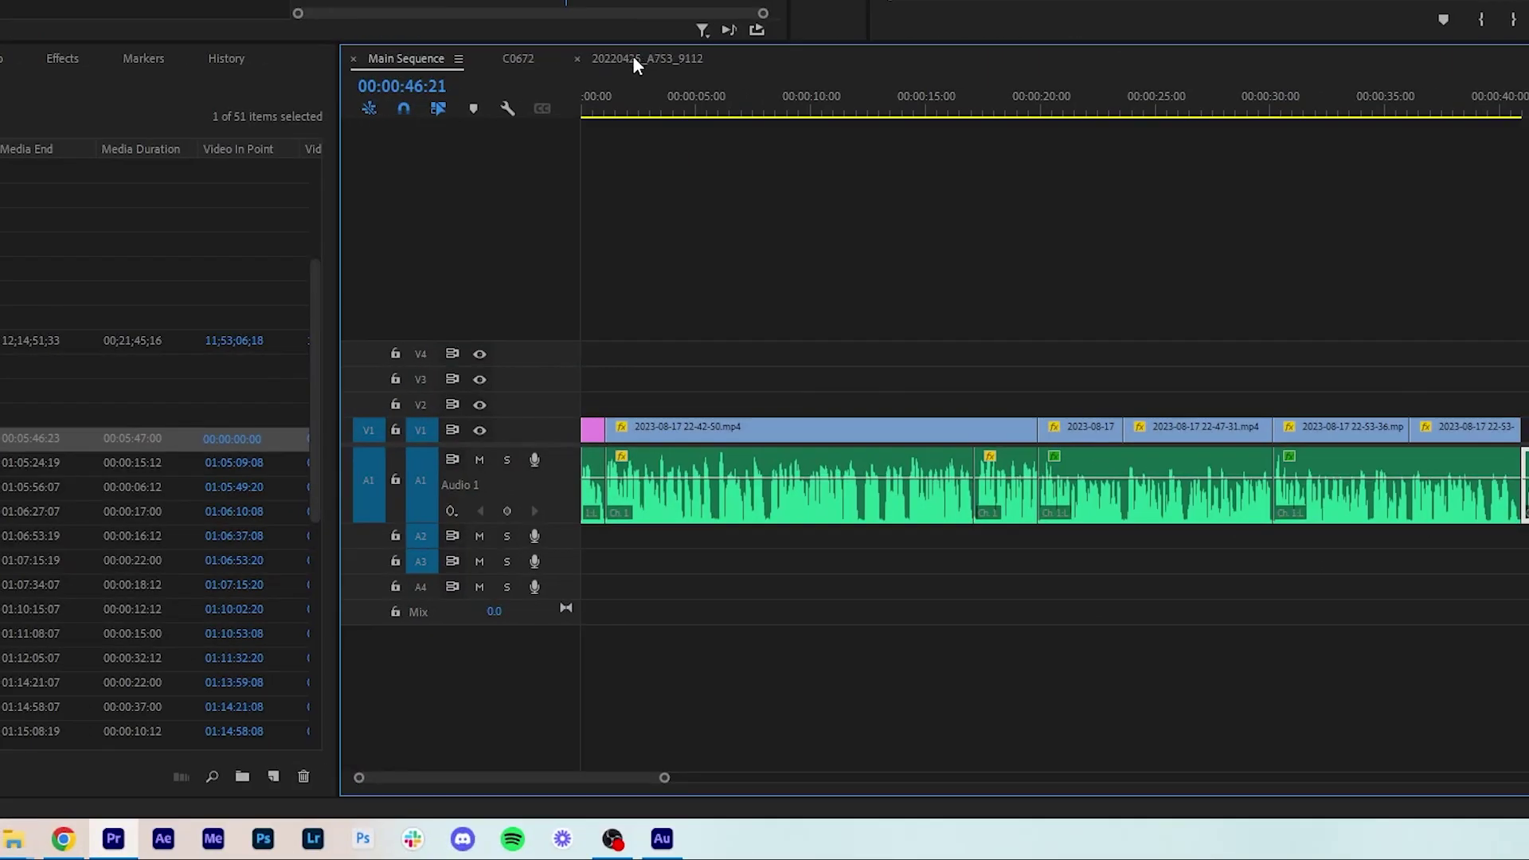
Step: Dock 20220425_A7S3_9112 and Main Sequence as stacked timelines, then move clip C0687 into Main Sequence
drag(637, 60, 728, 740)
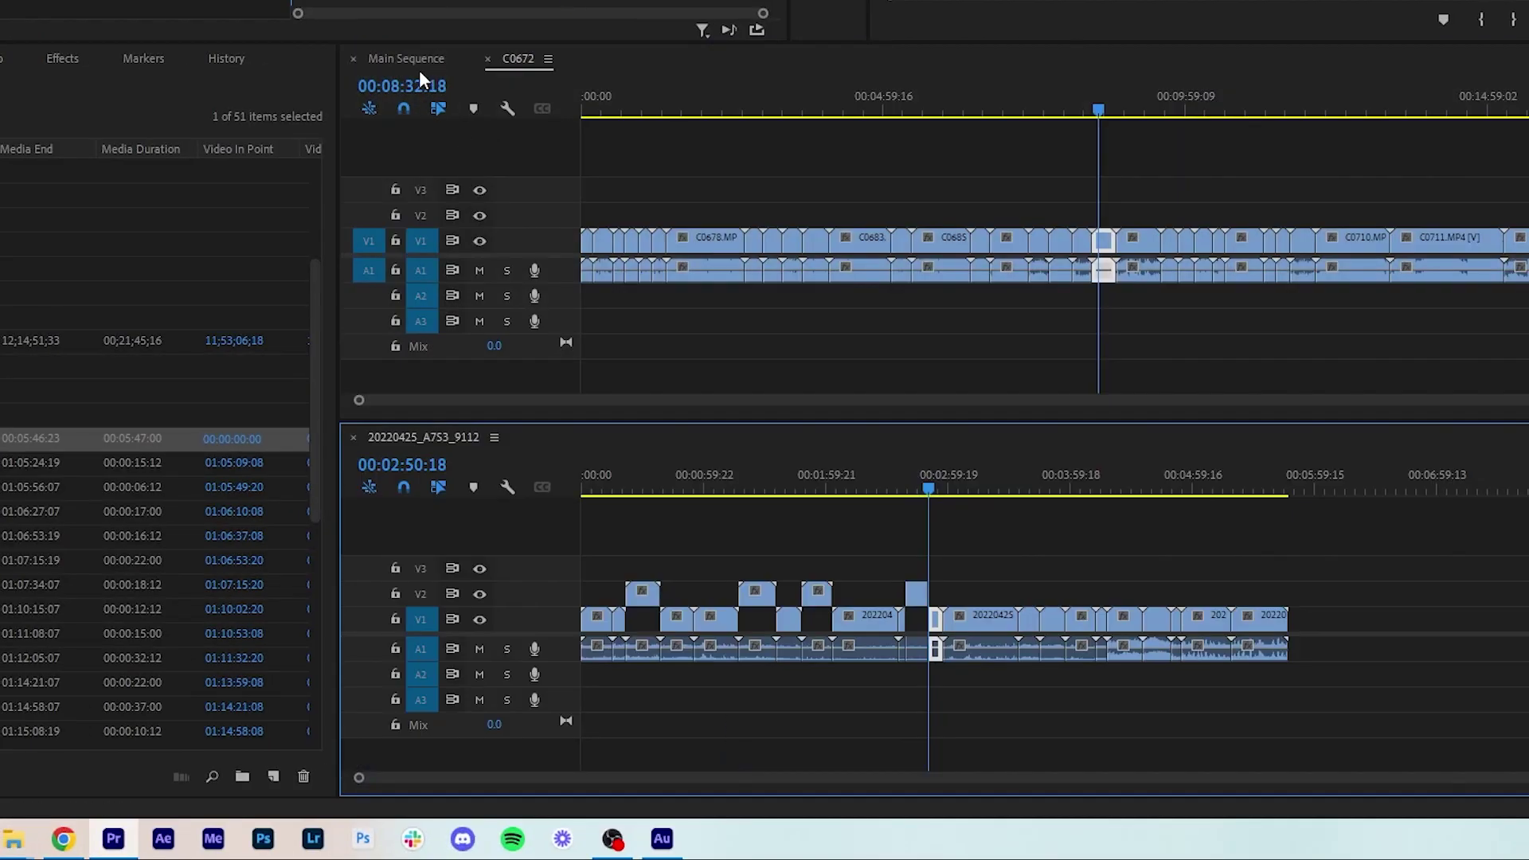
drag(406, 58, 599, 750)
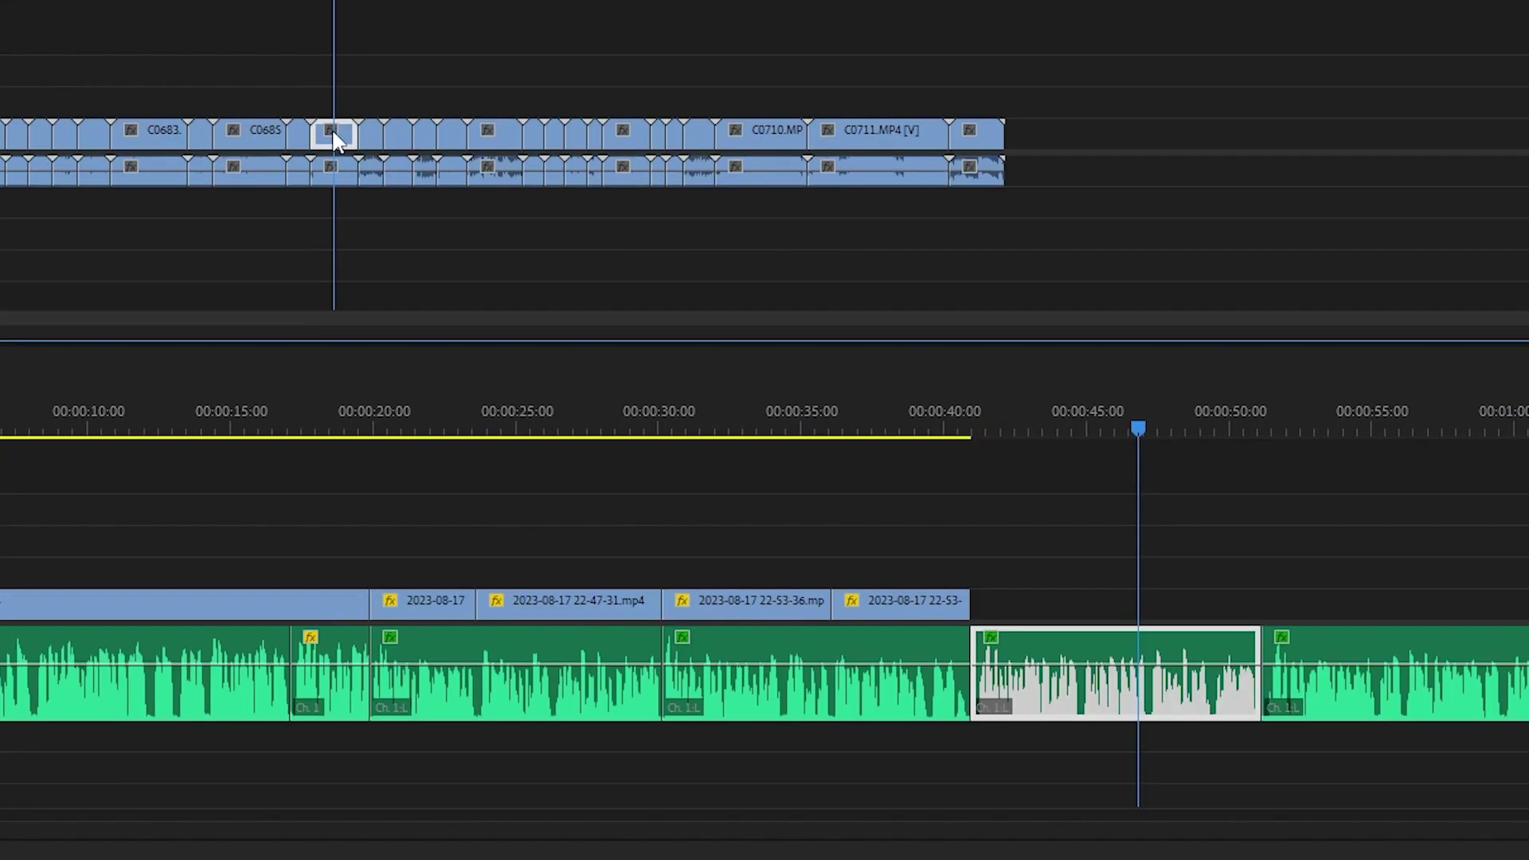
drag(336, 132, 1497, 569)
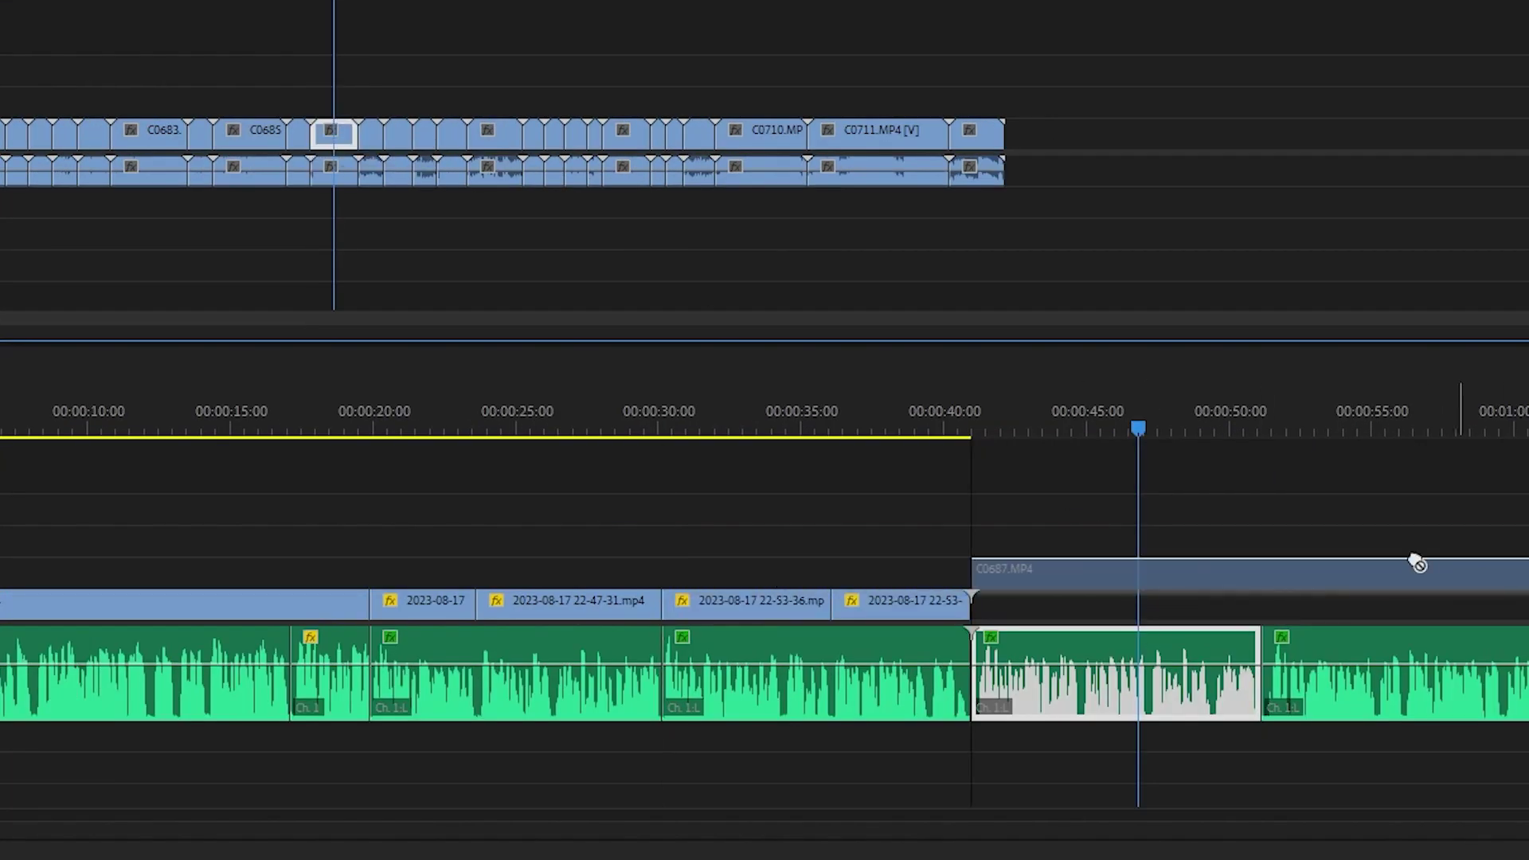
drag(1218, 511, 904, 419)
Step: Label clip C0683 and the small clip at the playhead Violet
right_click(509, 271)
mouse_move(550, 316)
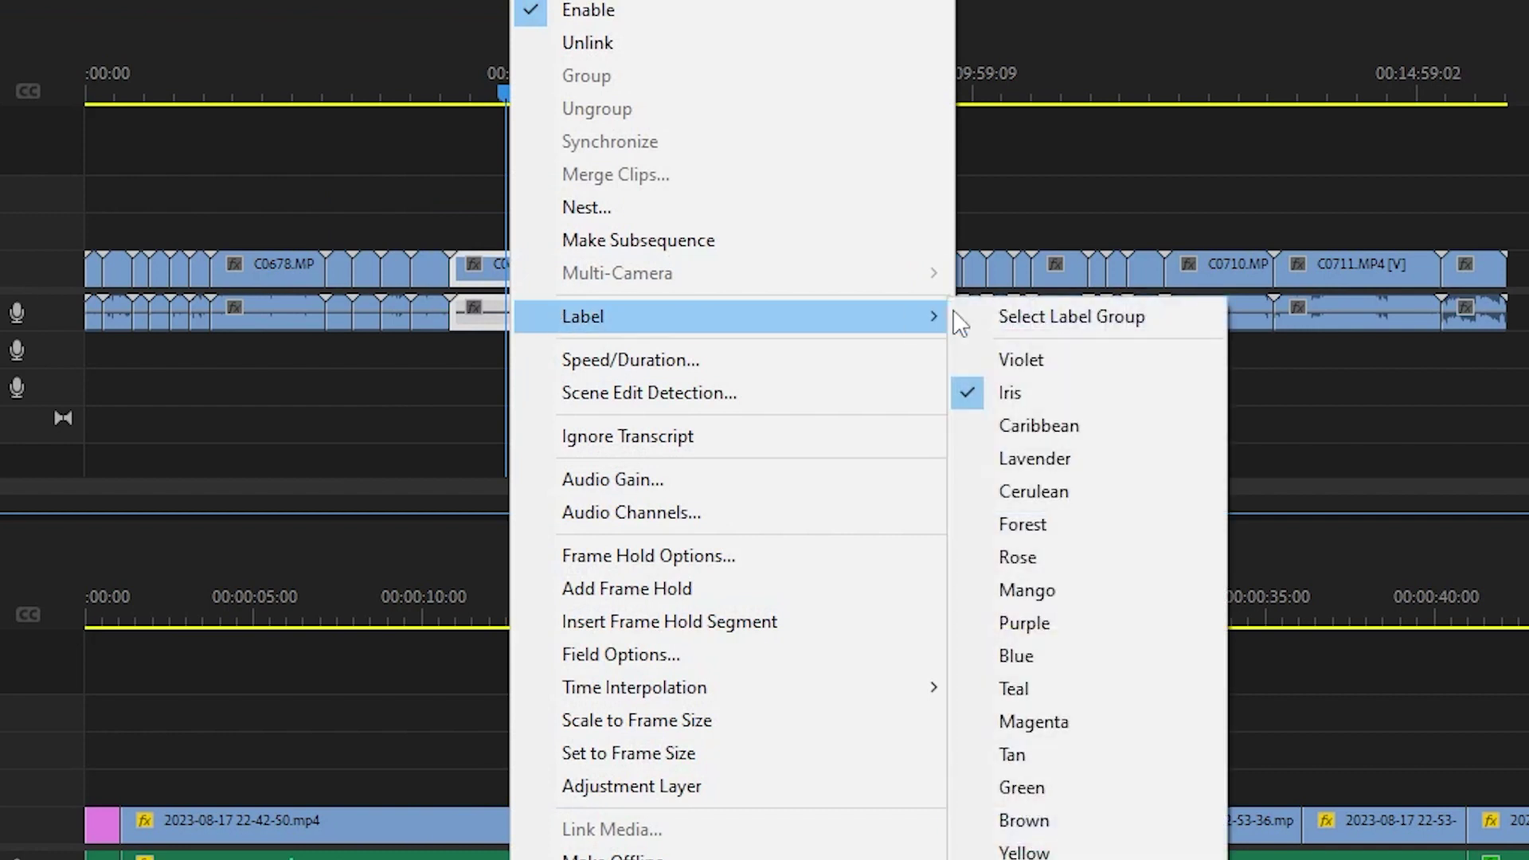
click(1102, 358)
right_click(556, 271)
mouse_move(946, 315)
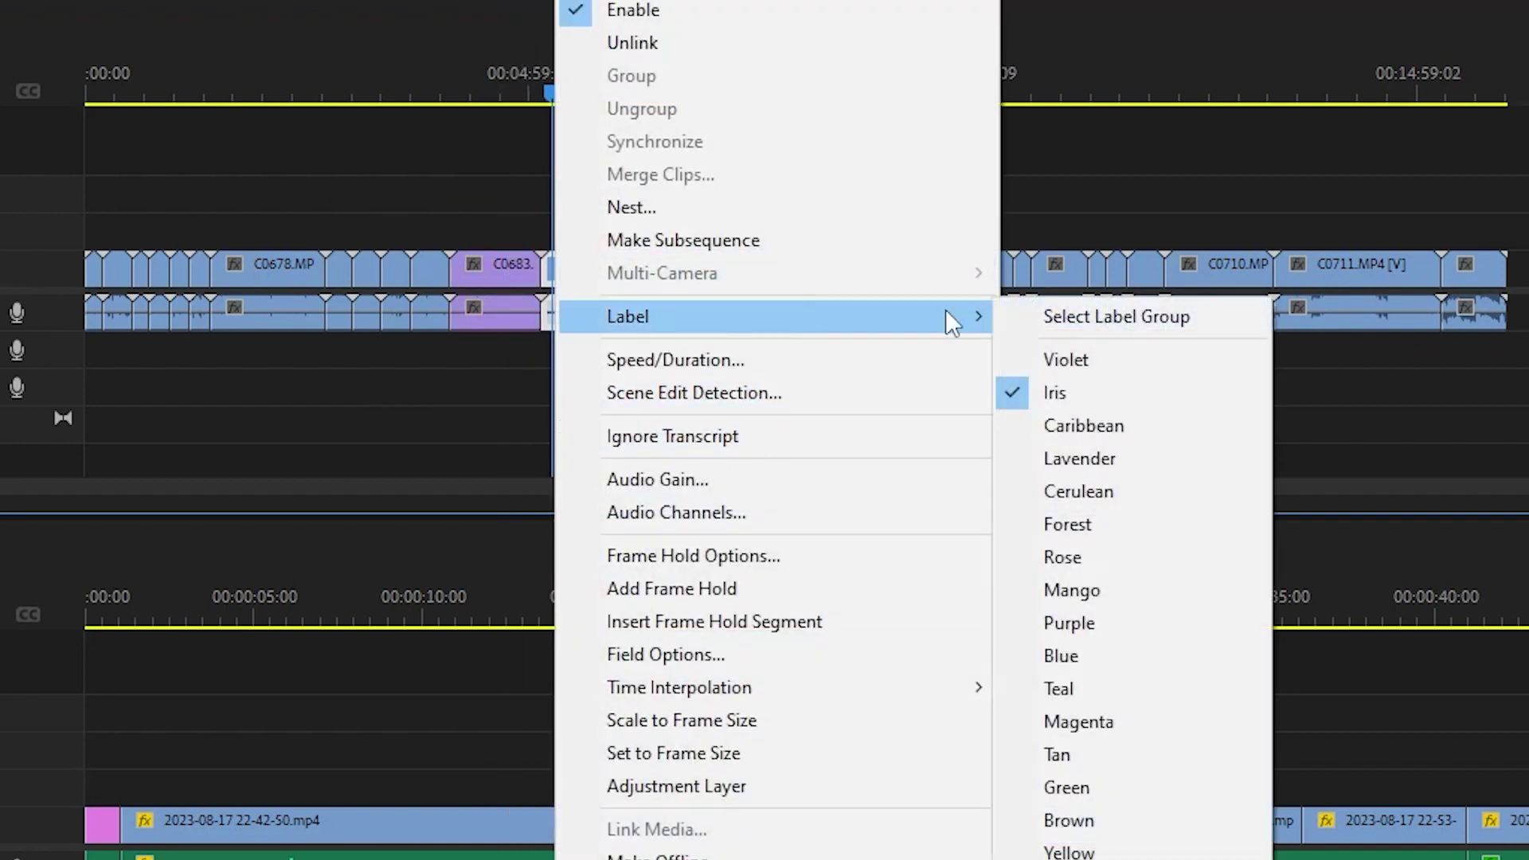
click(1062, 354)
Step: Label two more C0672 clips Lavender
right_click(759, 288)
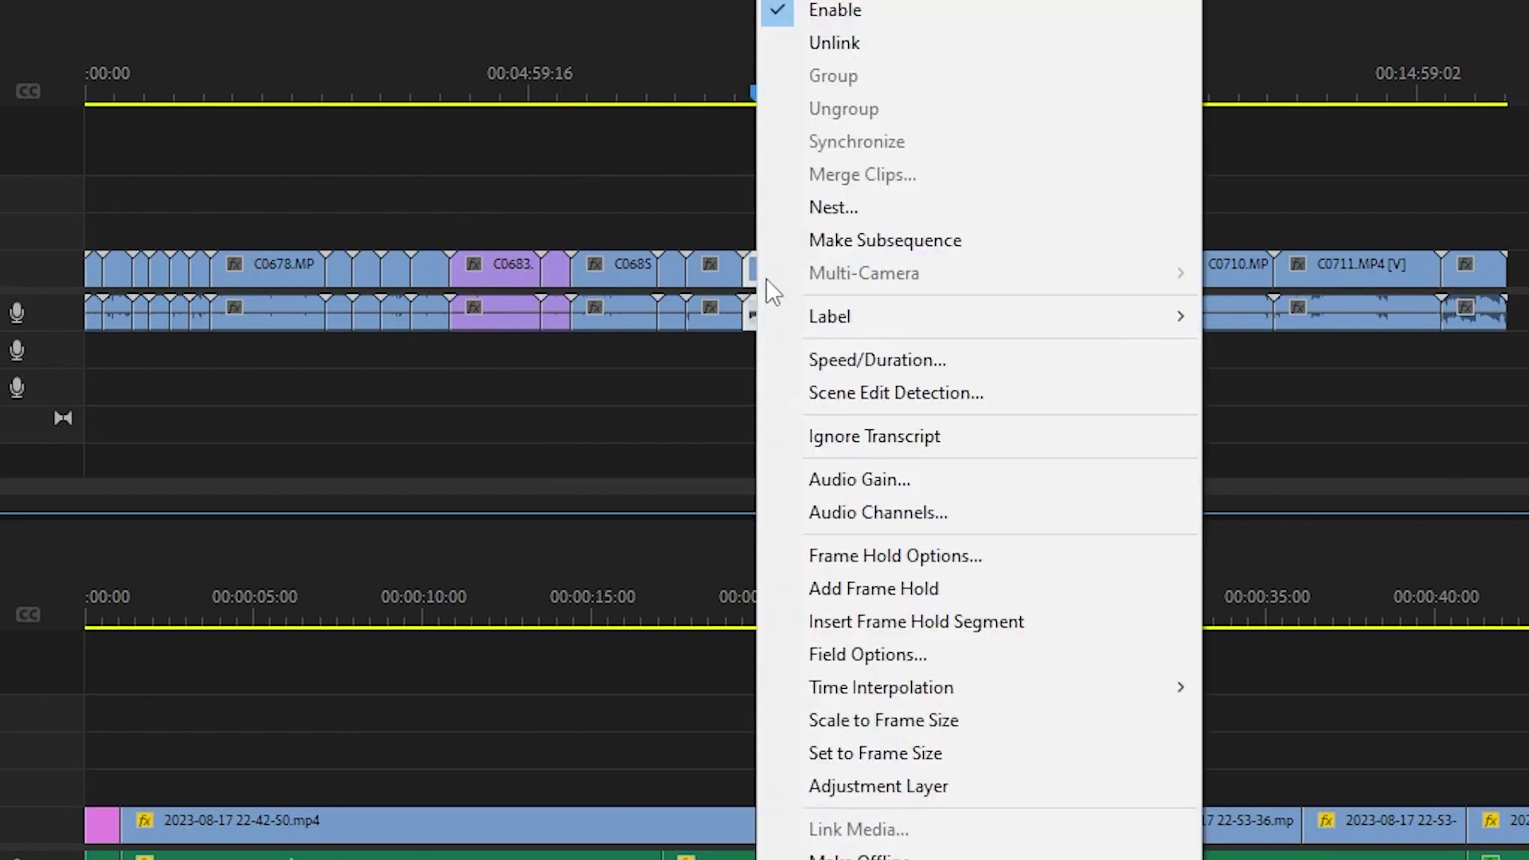
mouse_move(1033, 316)
click(1355, 461)
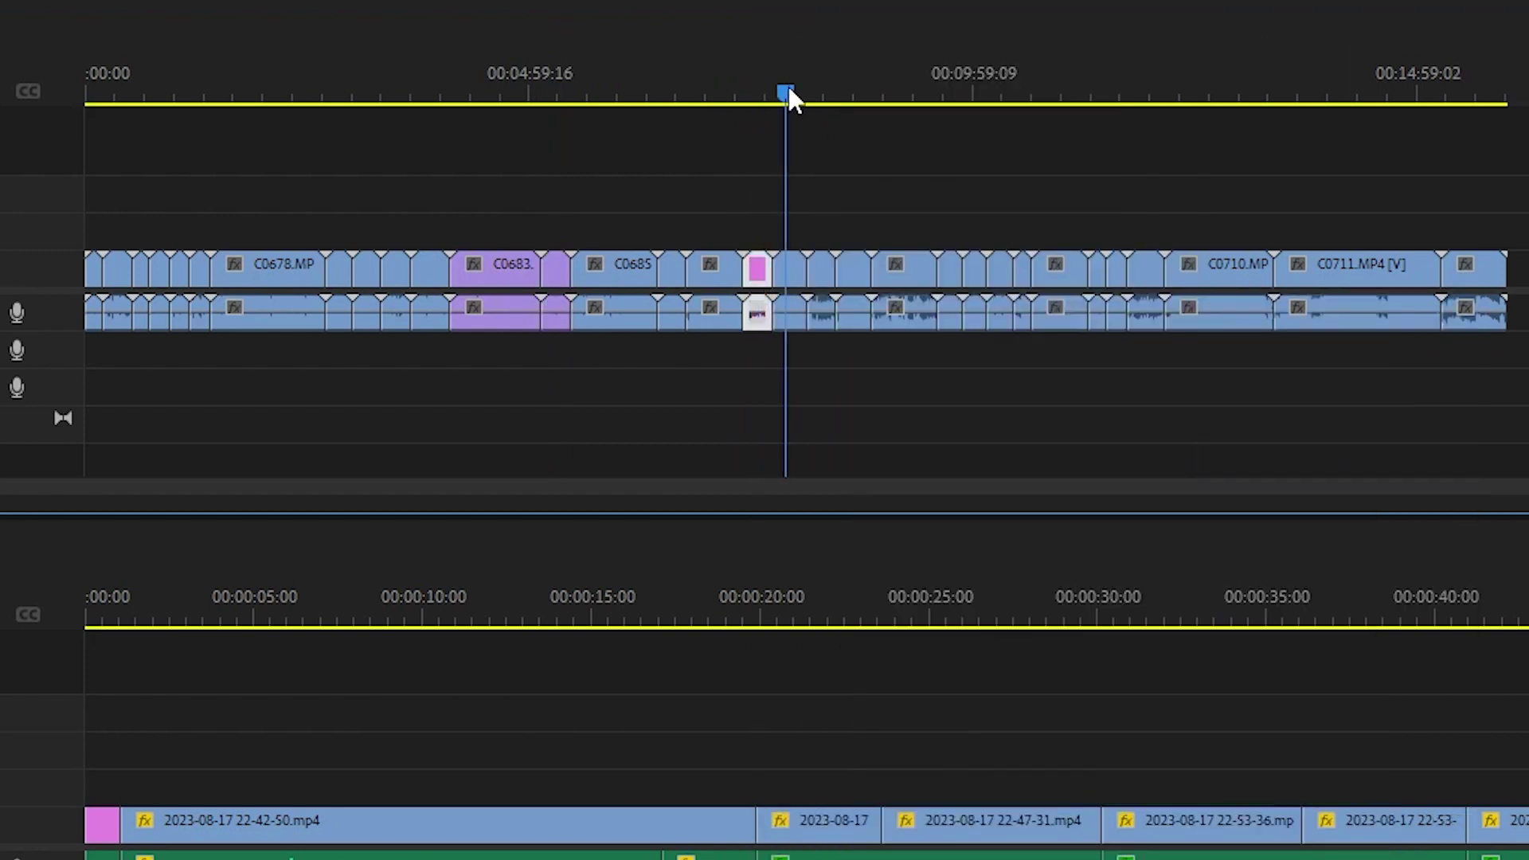
right_click(795, 277)
mouse_move(1031, 319)
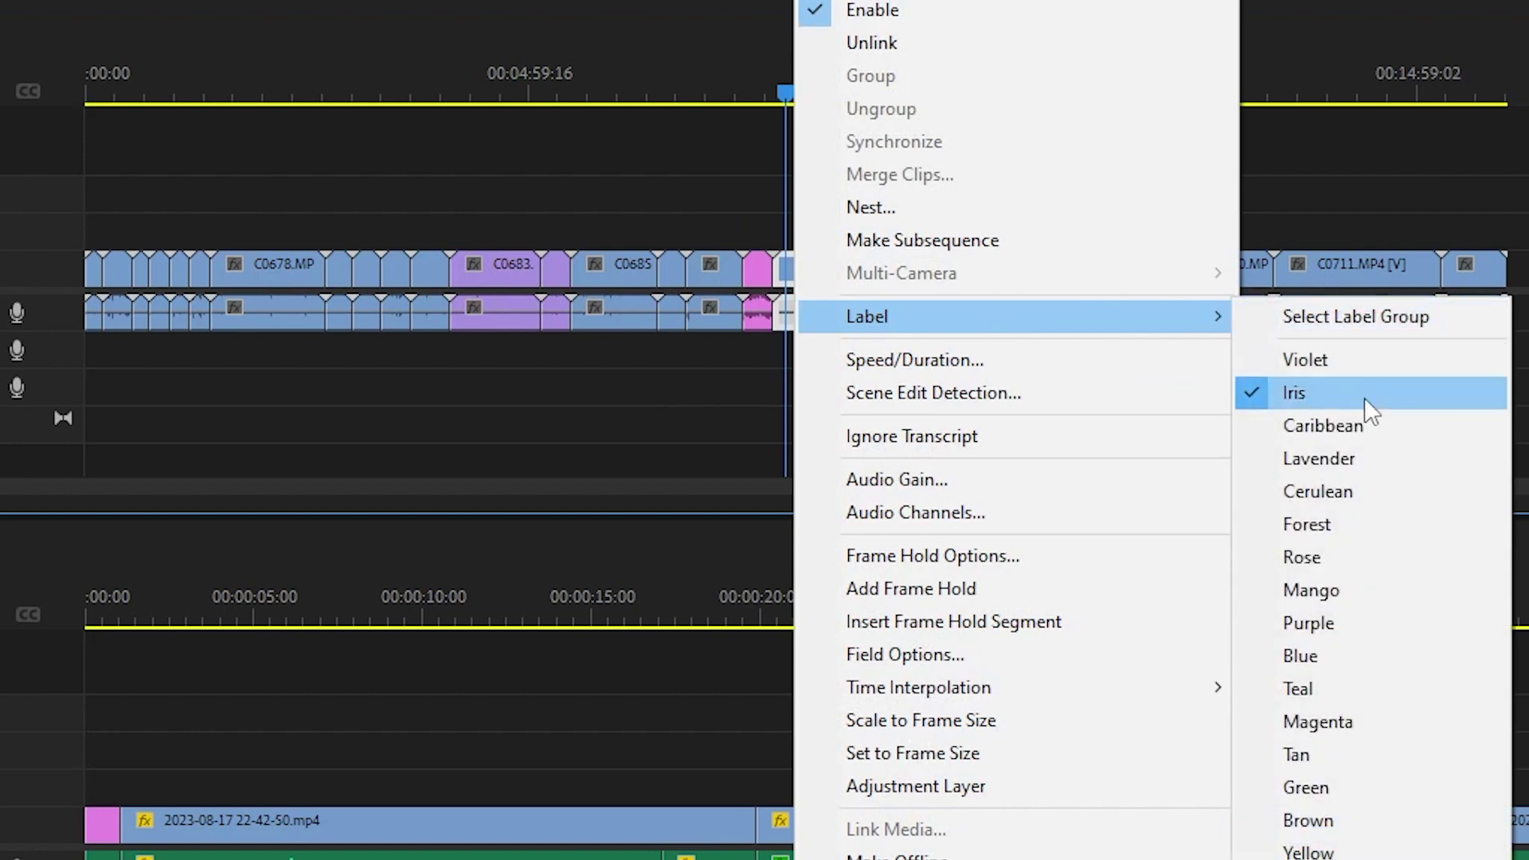
click(1371, 460)
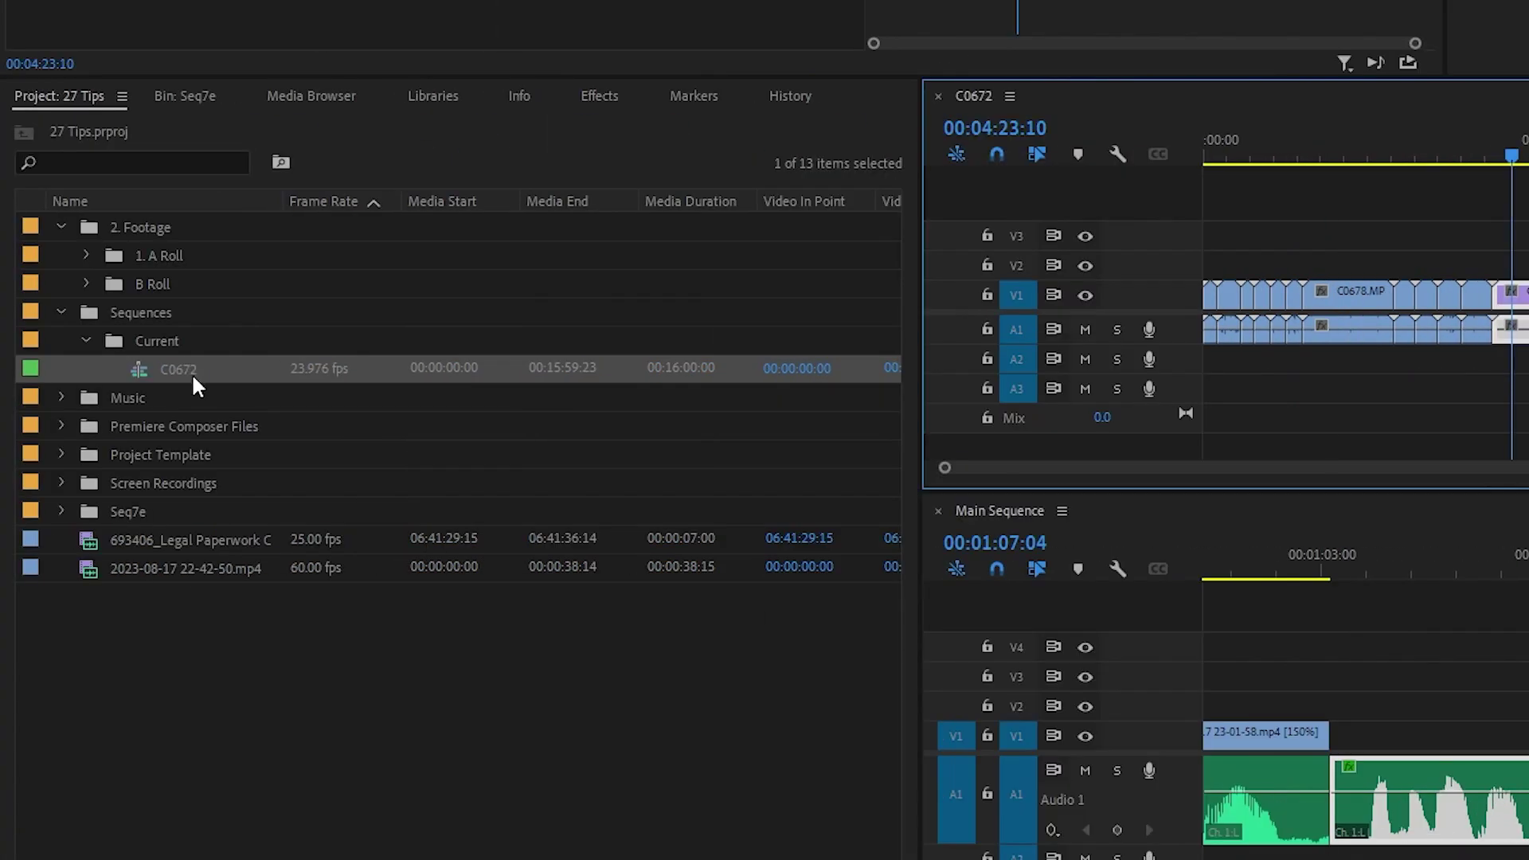
Step: Duplicate the C0672 sequence as C0672 Copy 01 in the Current bin
right_click(193, 376)
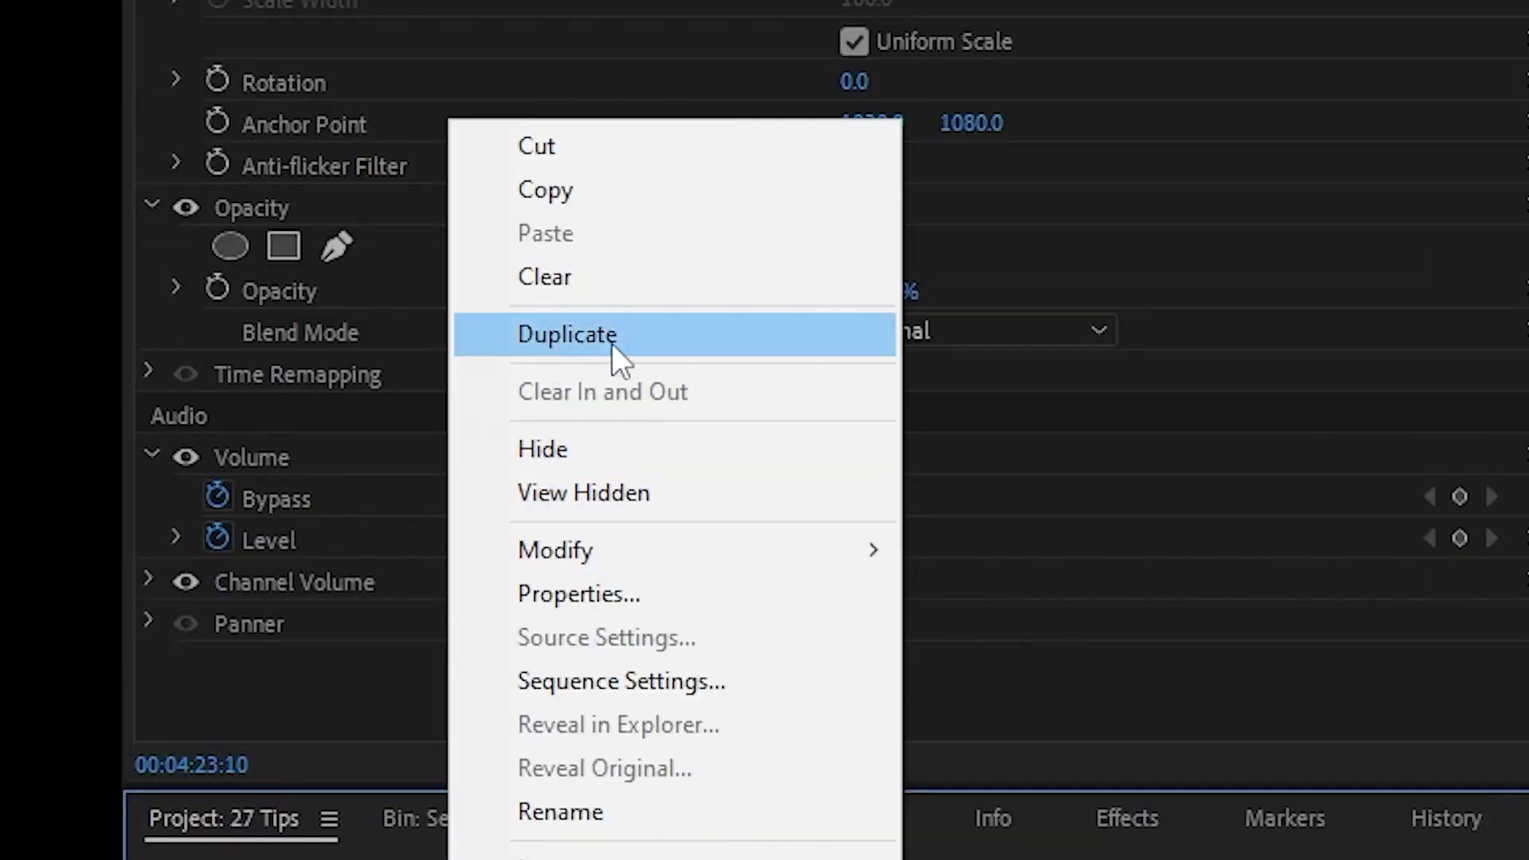
click(614, 338)
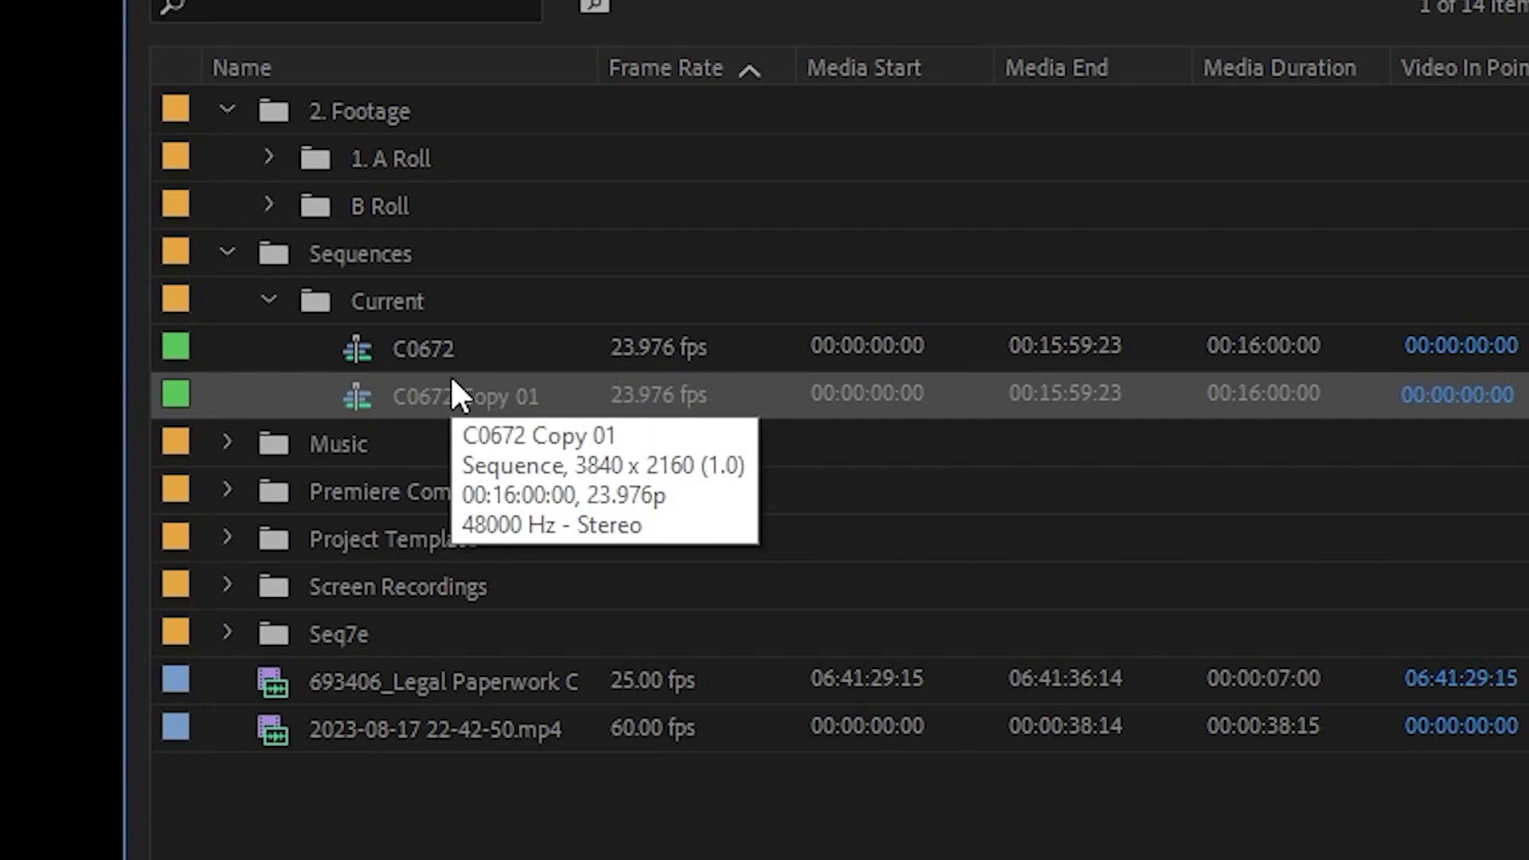
click(366, 307)
Step: Create a bin named Old inside Sequences and move C0672 into it
click(379, 257)
key(ctrl+b)
text(Old)
key(Tab)
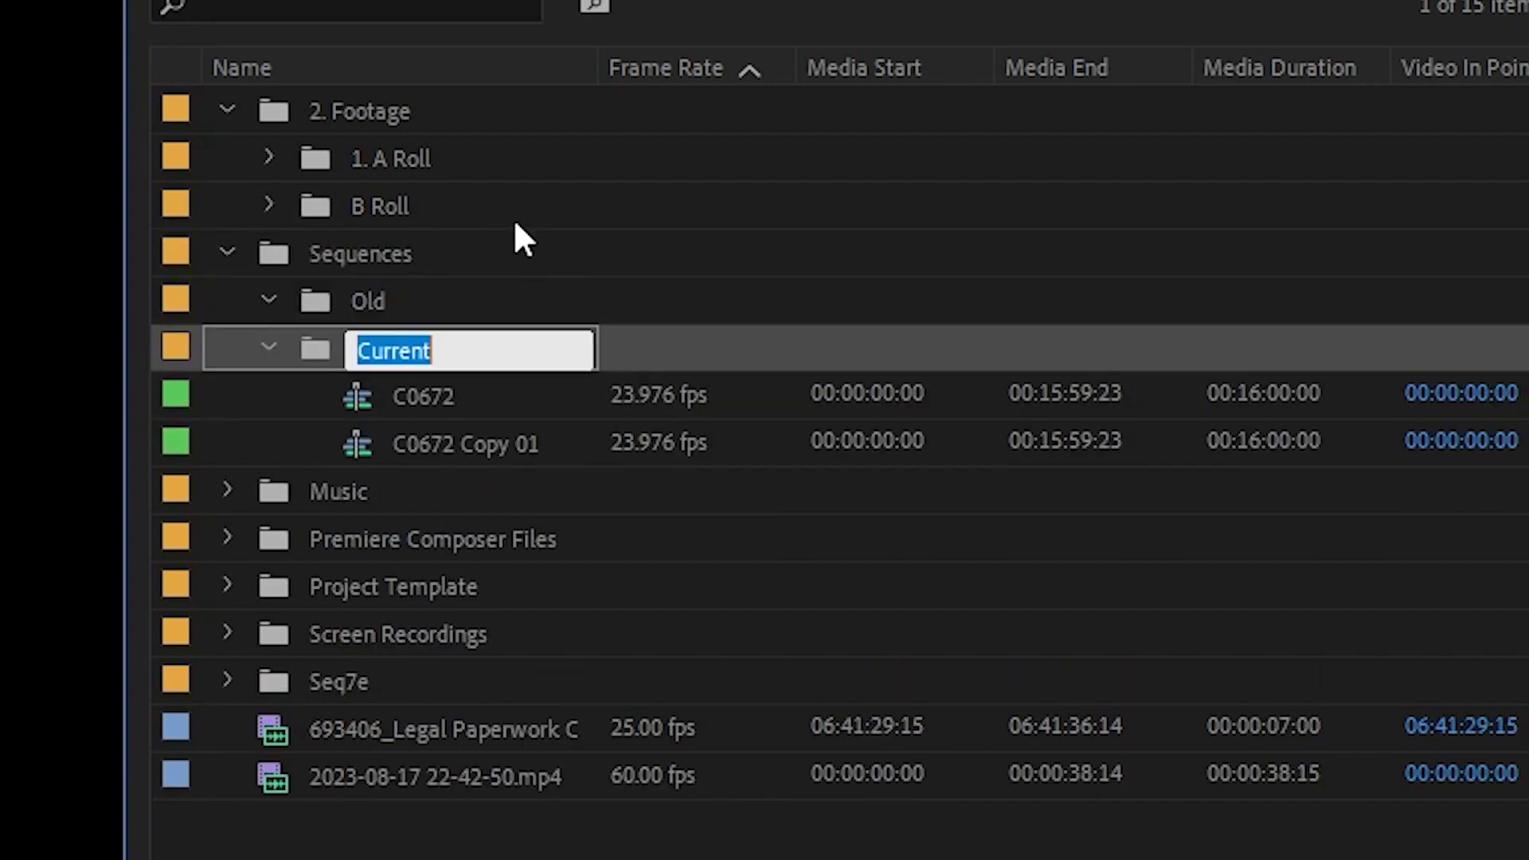
drag(462, 408, 368, 301)
Step: In C0672 Copy 01, toggle the top stacked V5 clip disabled with Shift+E
click(464, 445)
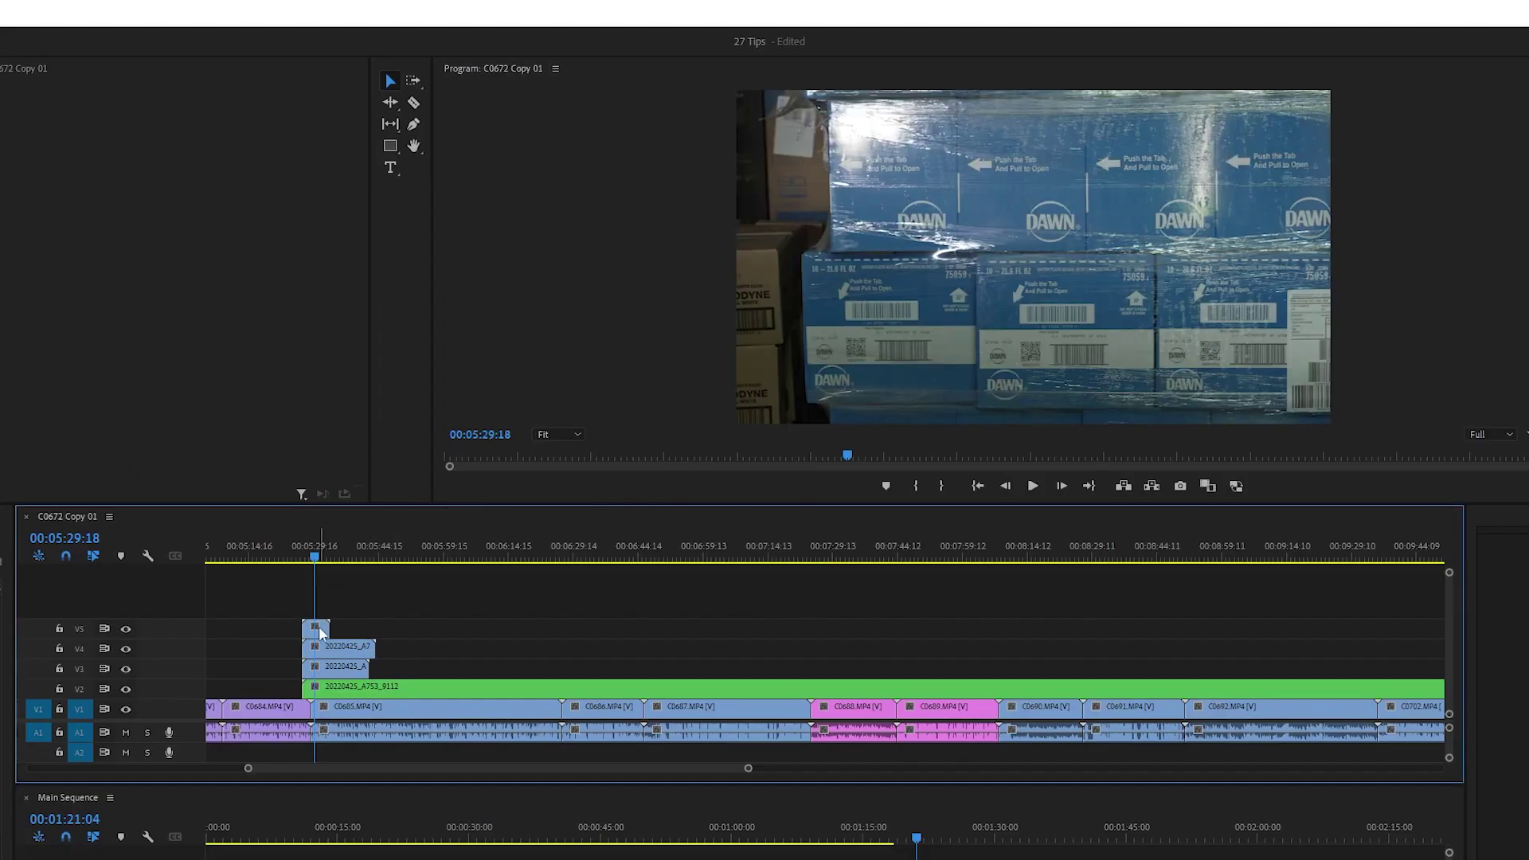
click(318, 633)
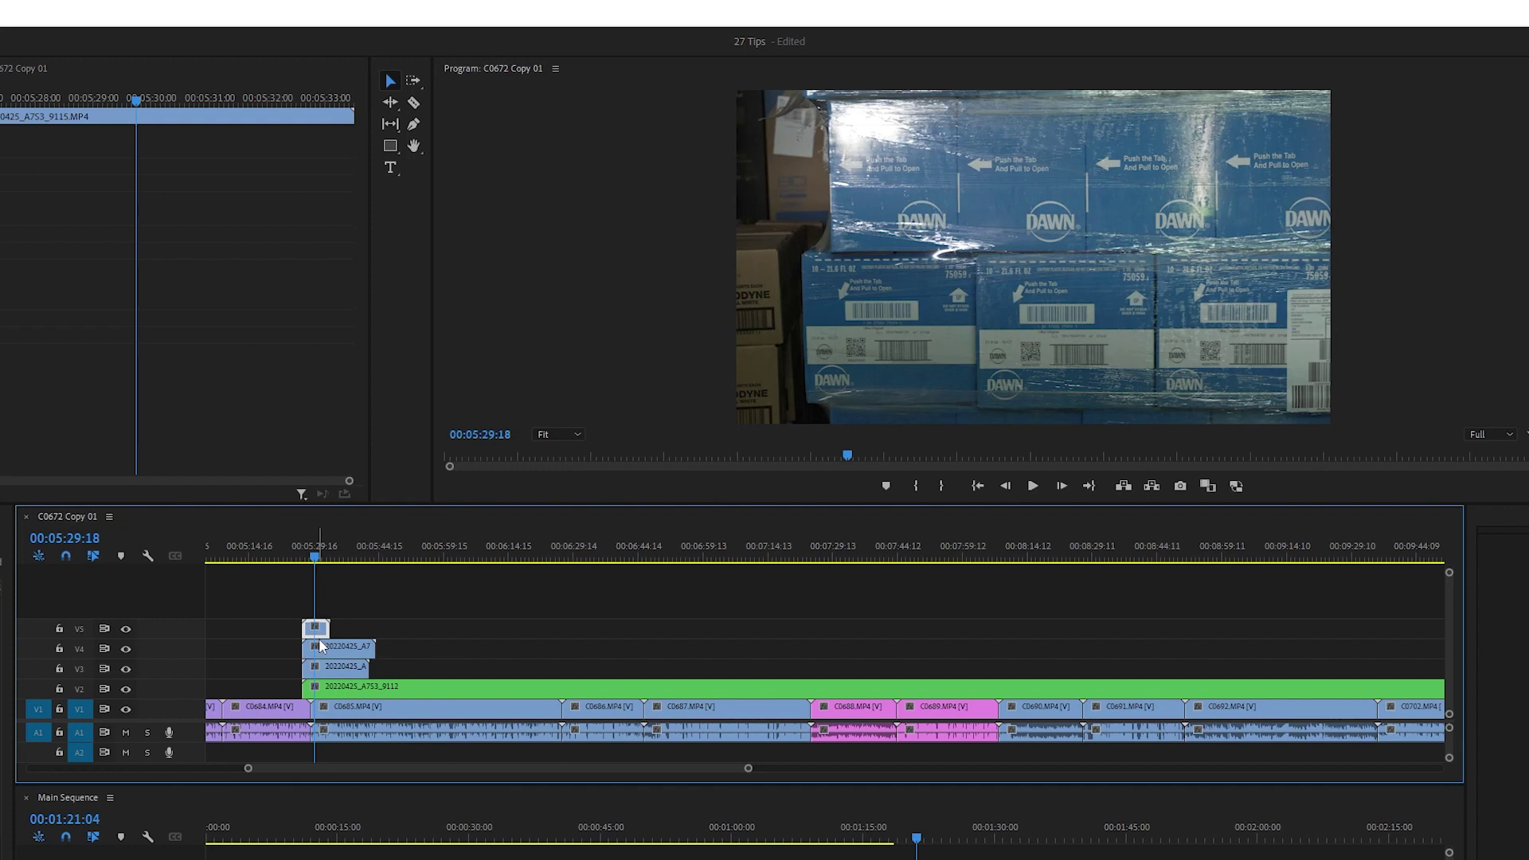
key(shift+e)
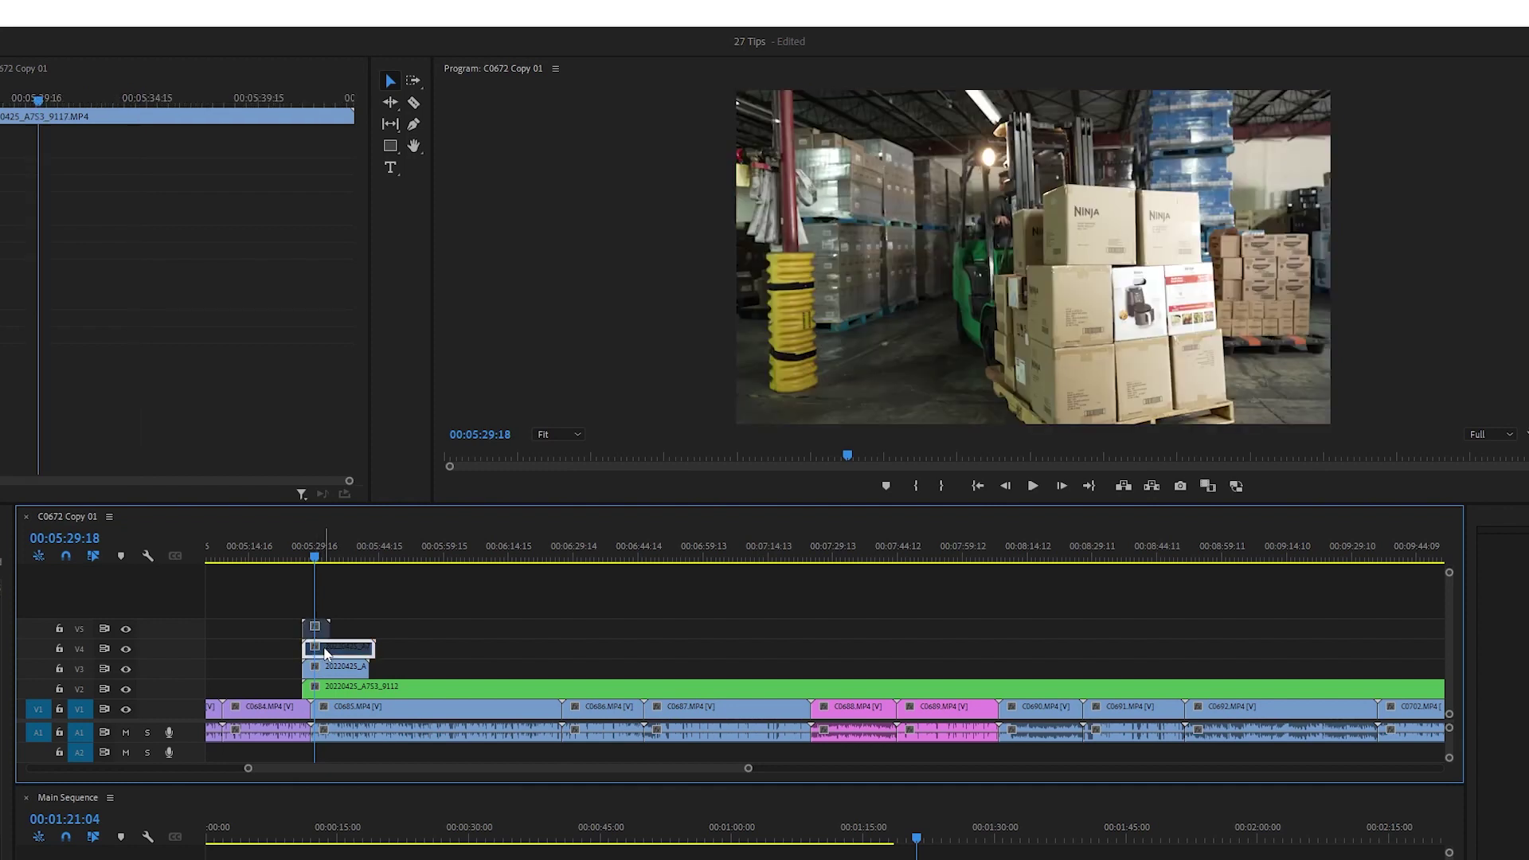
key(shift+e)
key(shift+e)
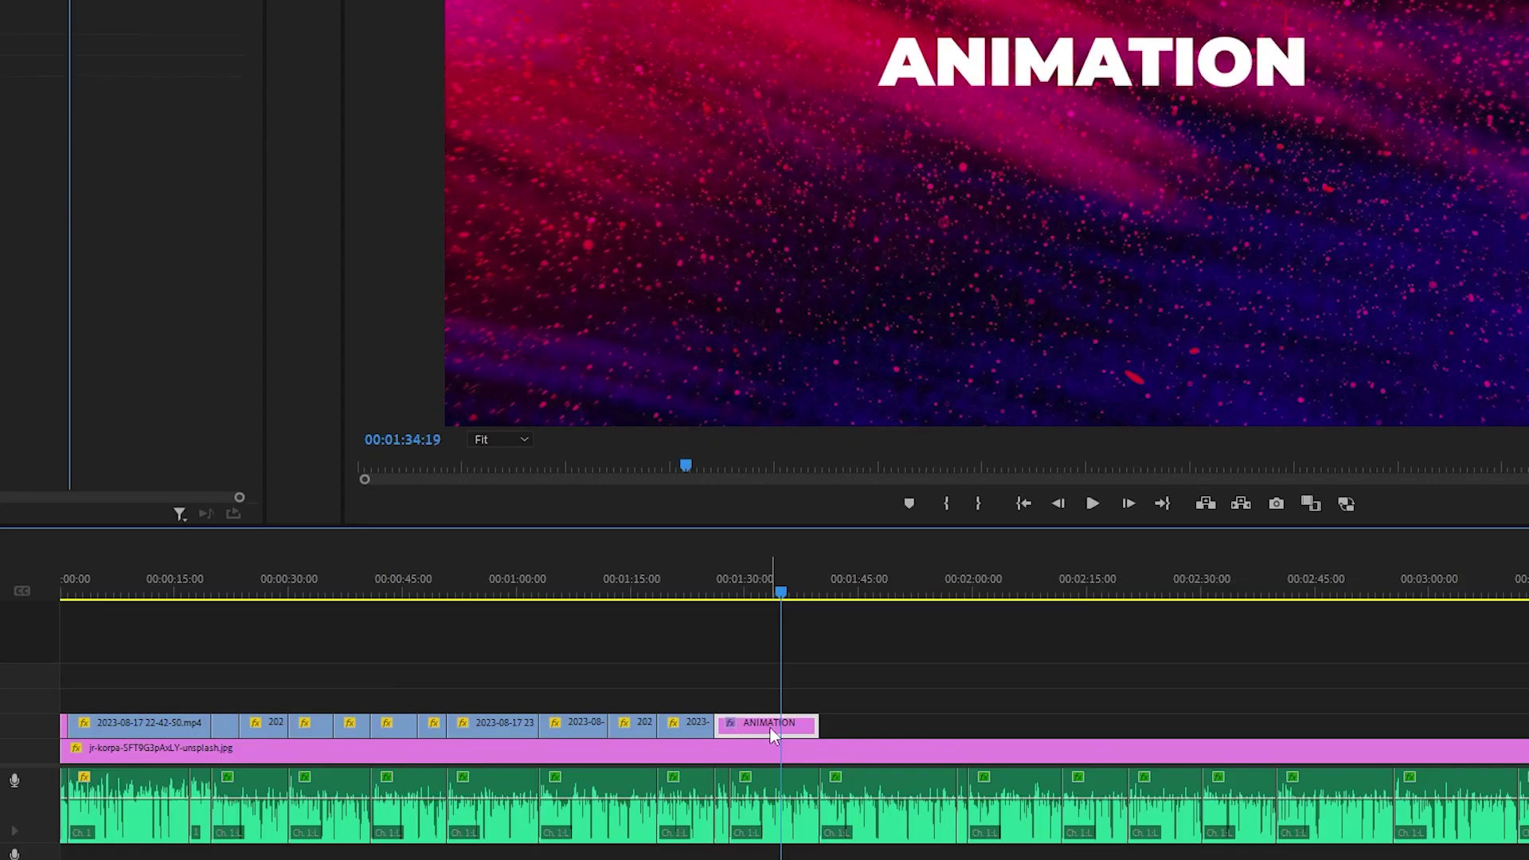
Step: Replace the ANIMATION title with a linked After Effects composition and show its Scale speed graph
right_click(771, 726)
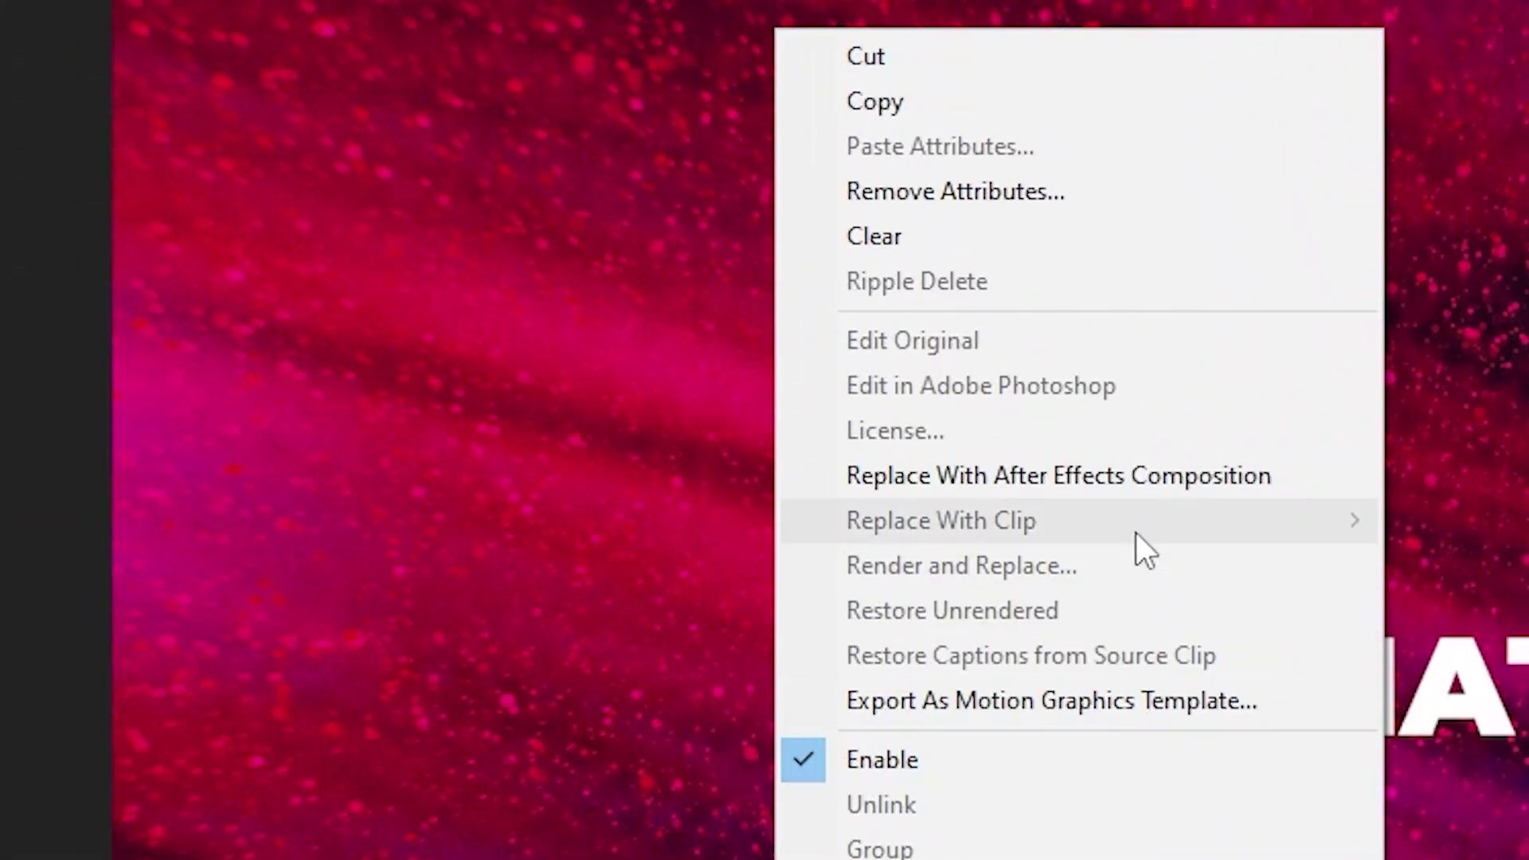
click(1075, 326)
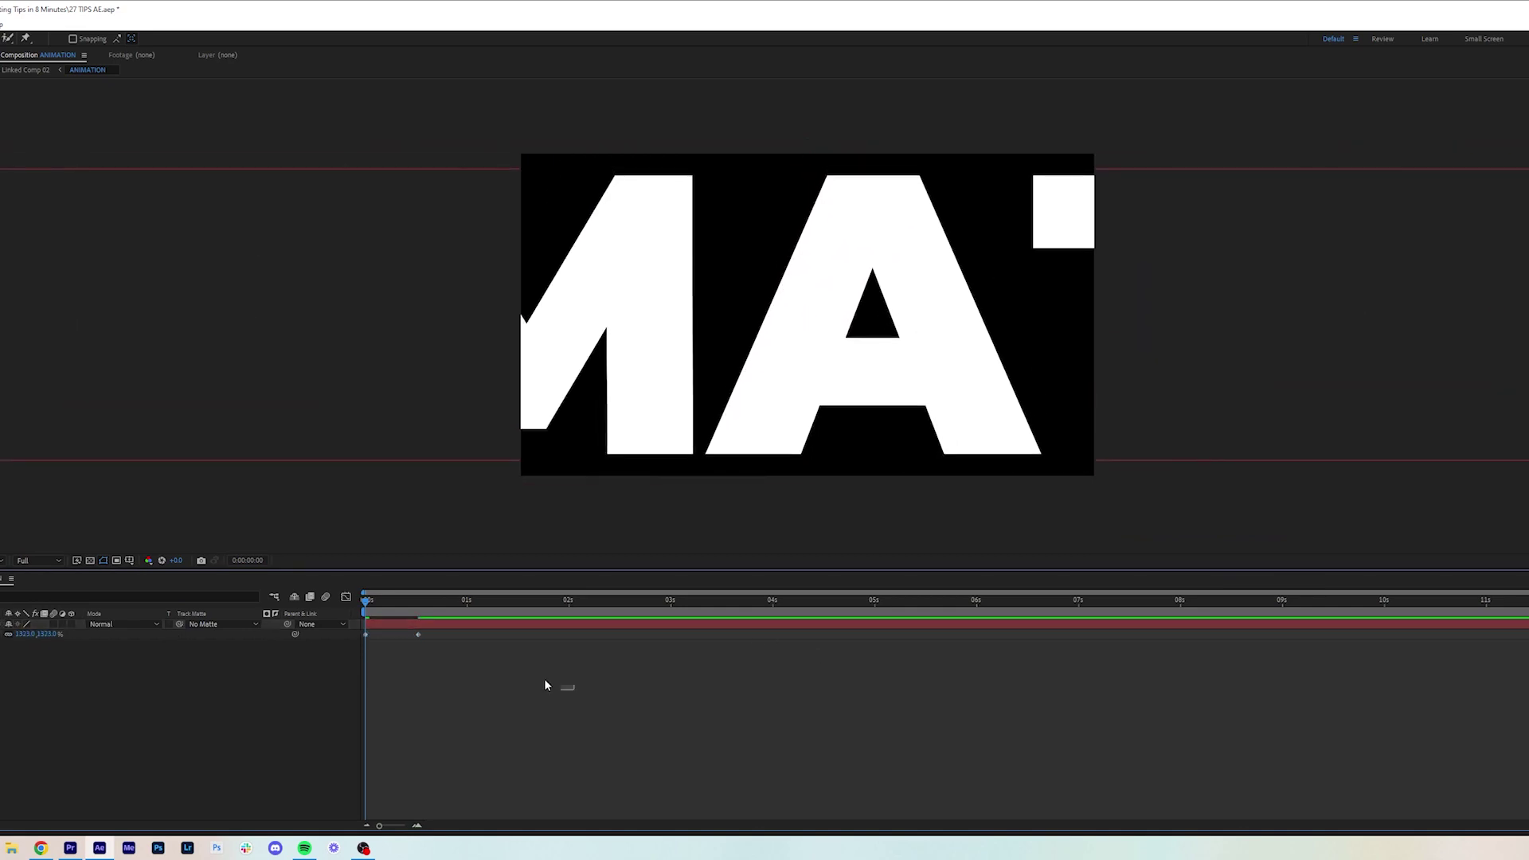
key(shift+F3)
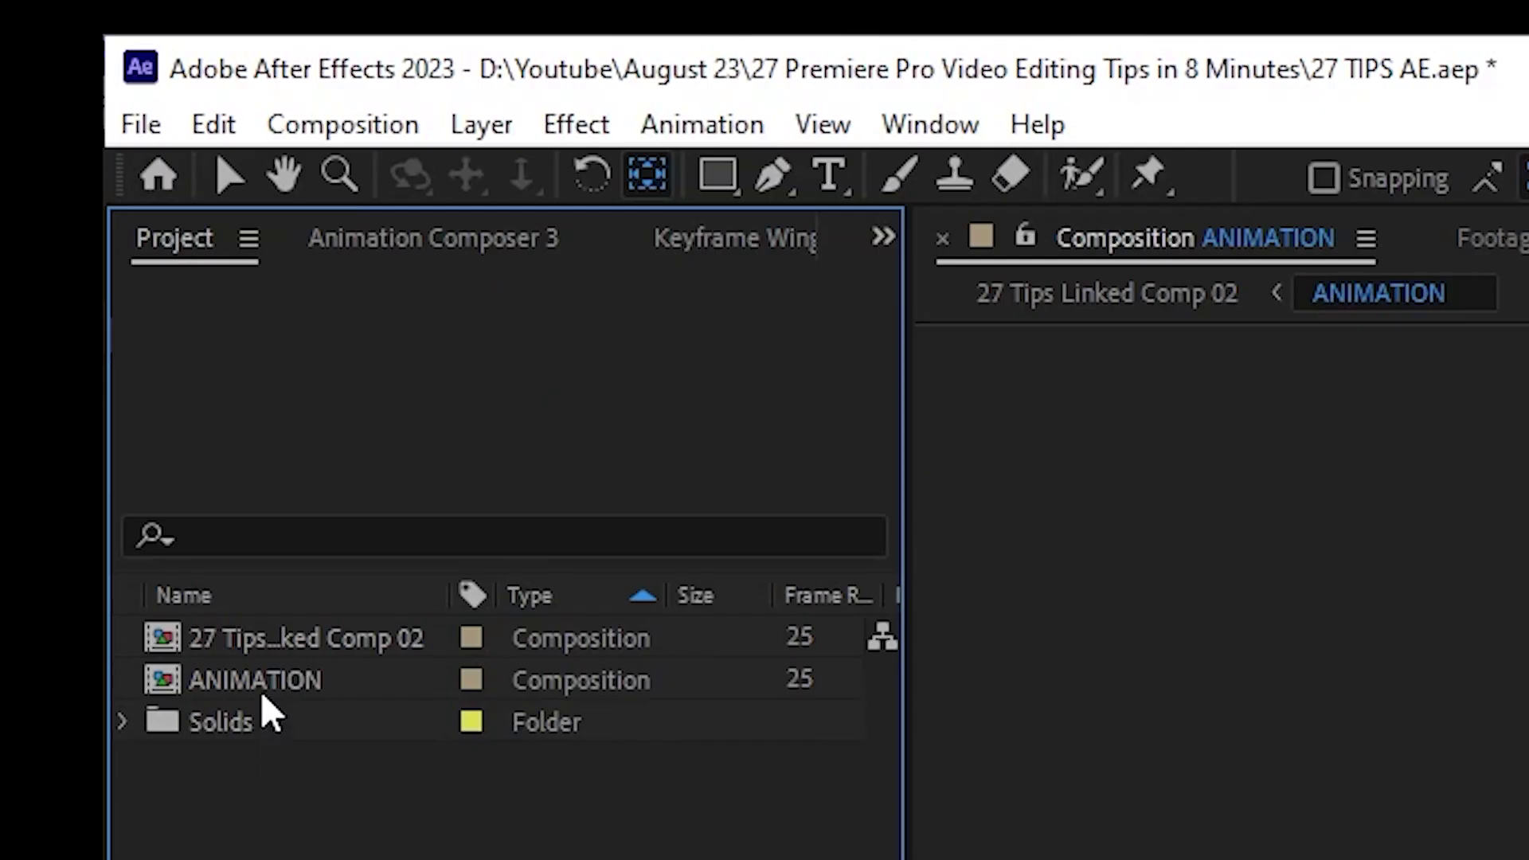
Step: Duplicate the ANIMATION comp as ANIMATION 2, retype its title as TITLE NUMBER 2, and preview it
click(260, 690)
key(ctrl+d)
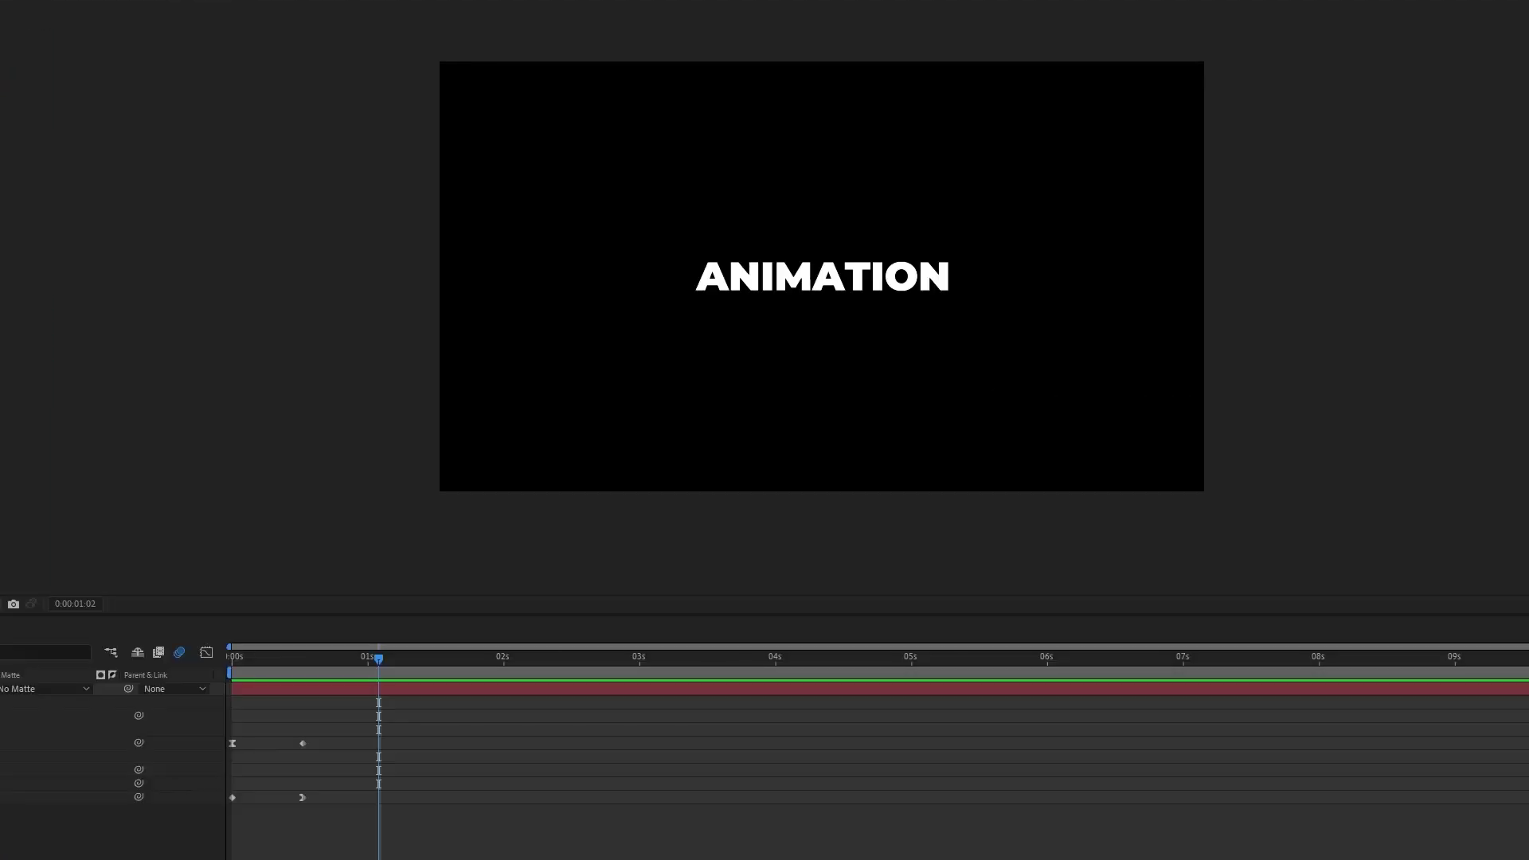
text(TITLE NUMBER 2)
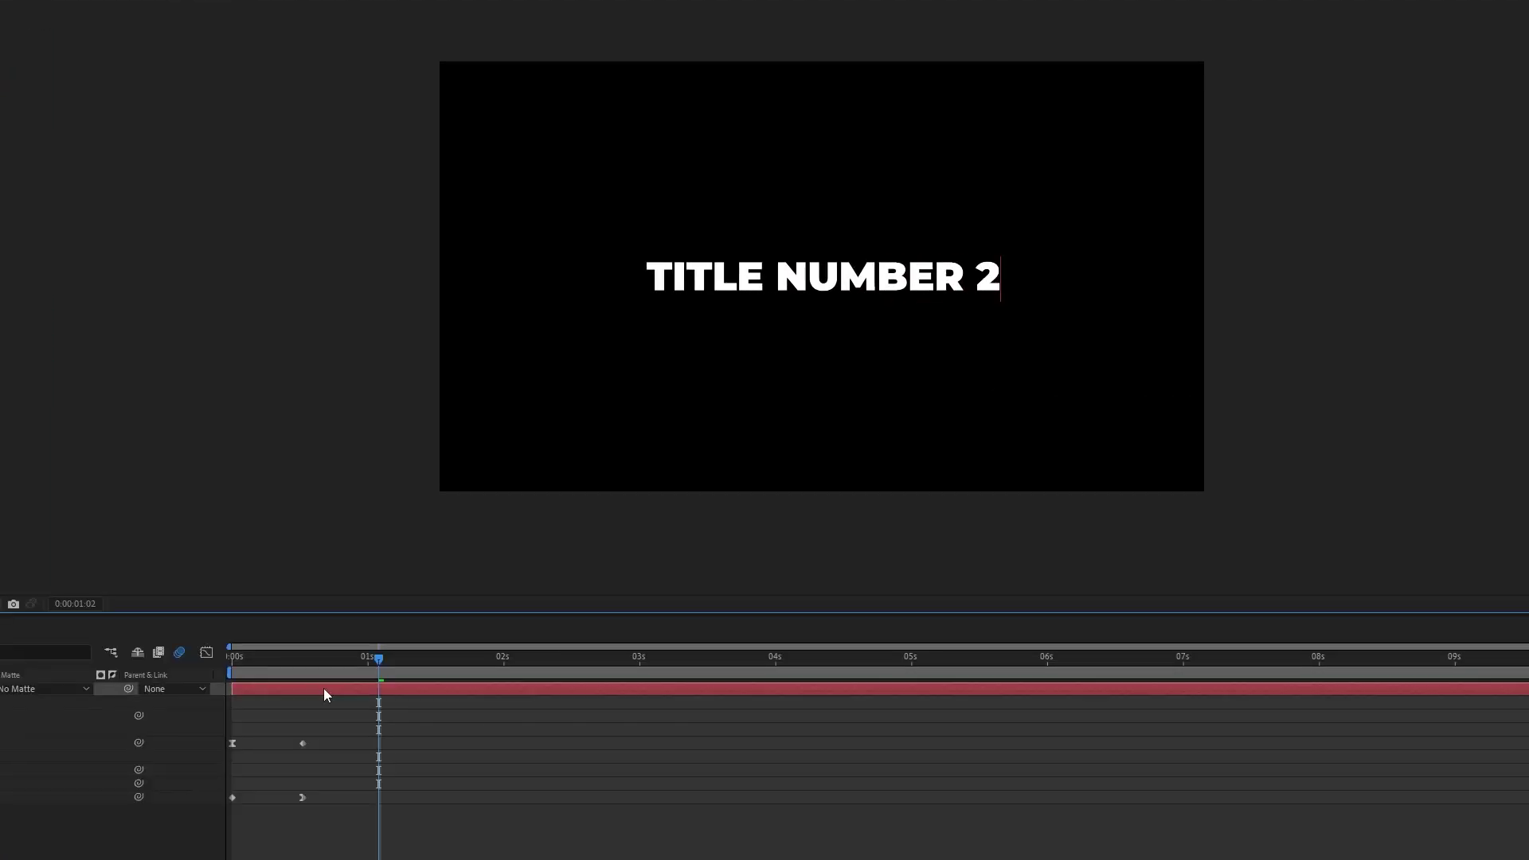
click(323, 688)
key(space)
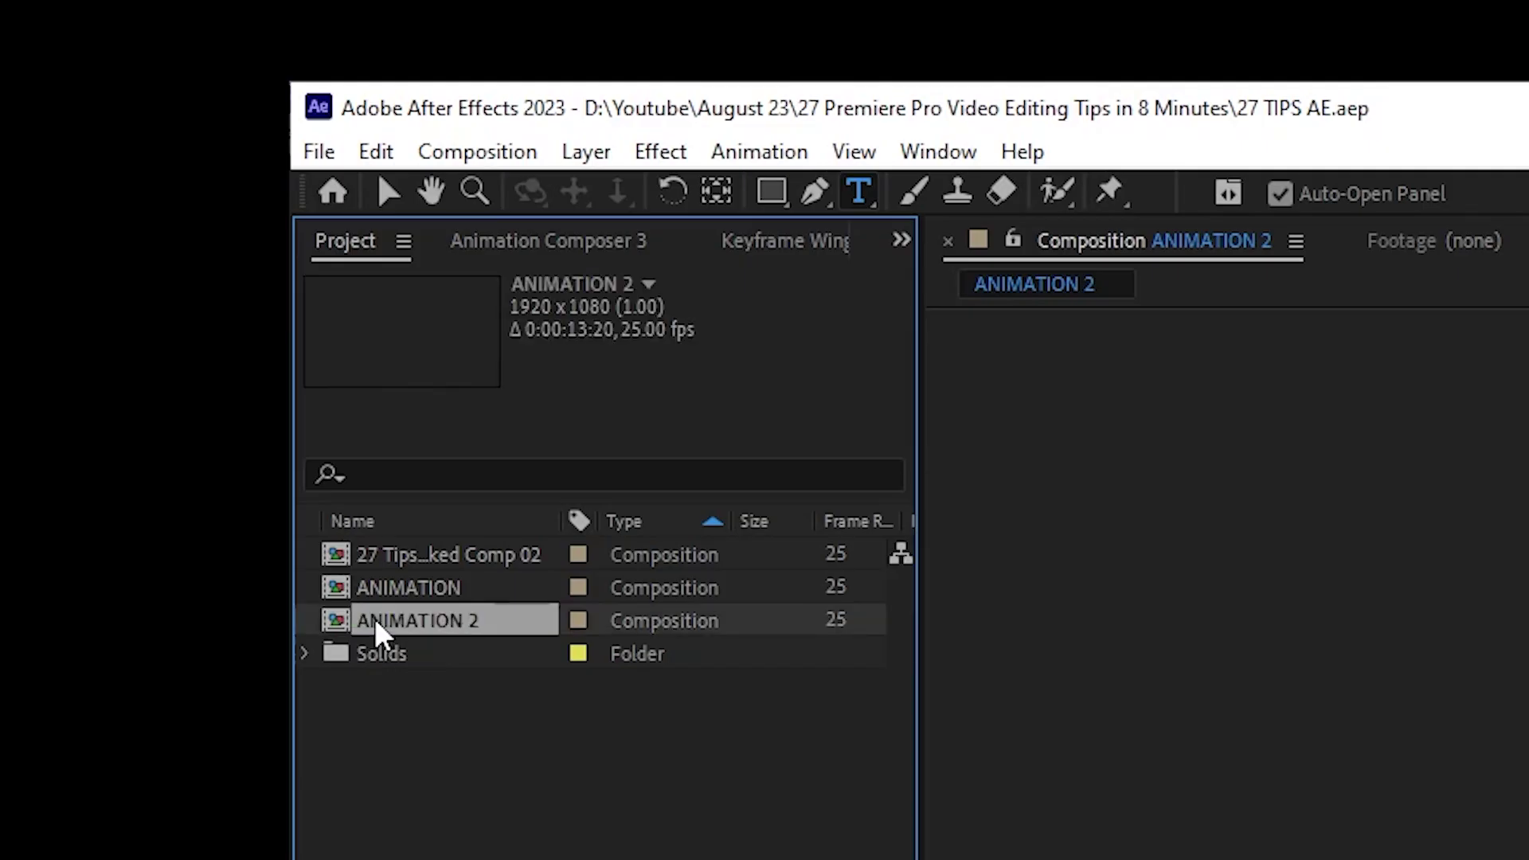
Step: Import ANIMATION 2 into a new 'Linked Composition' bin and place the comp on track V2
drag(374, 618, 700, 188)
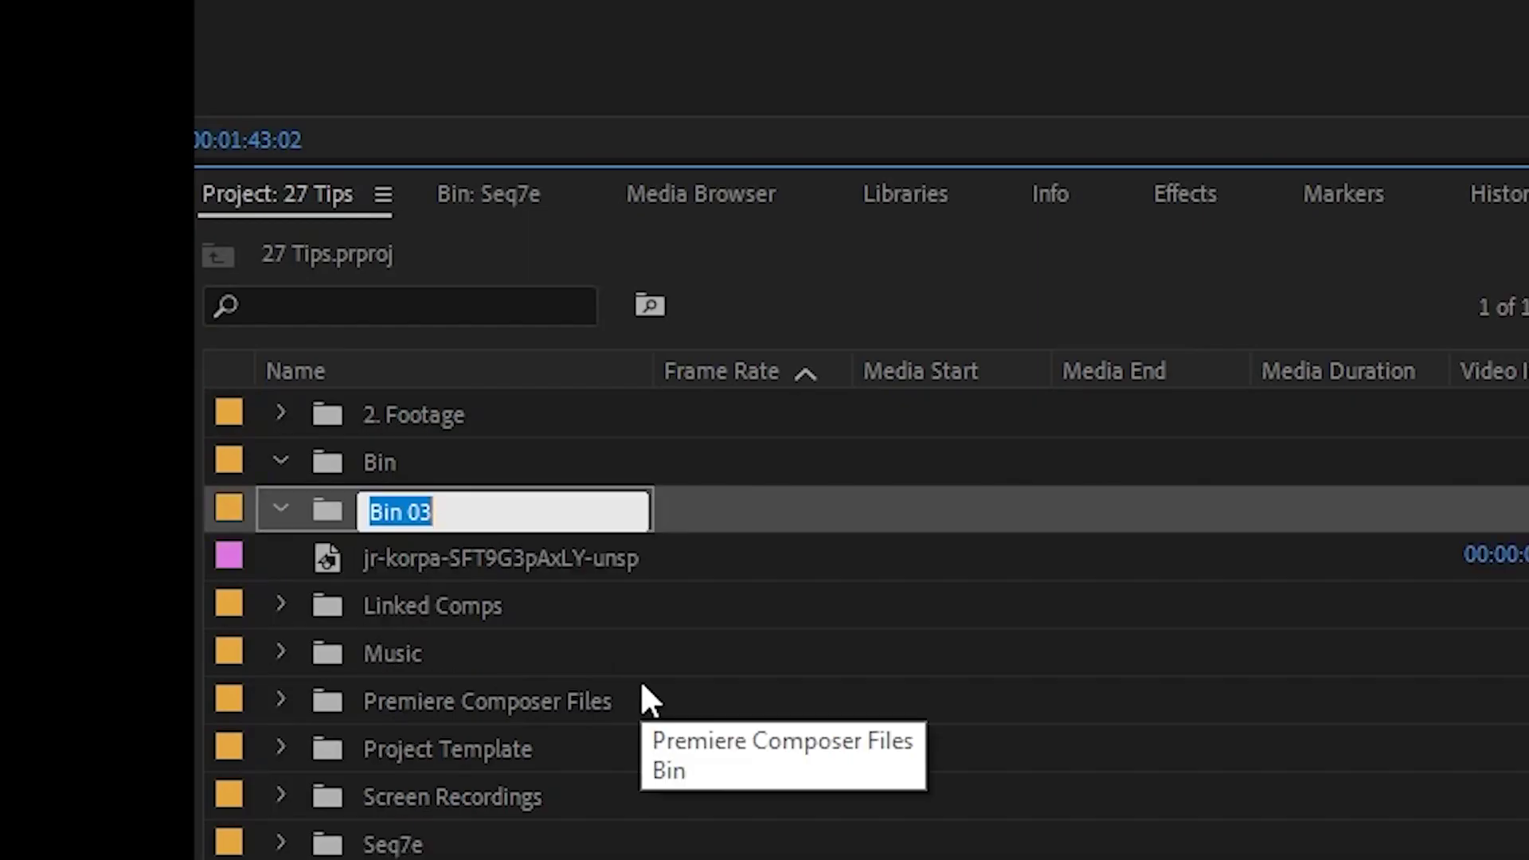
text(Linked )
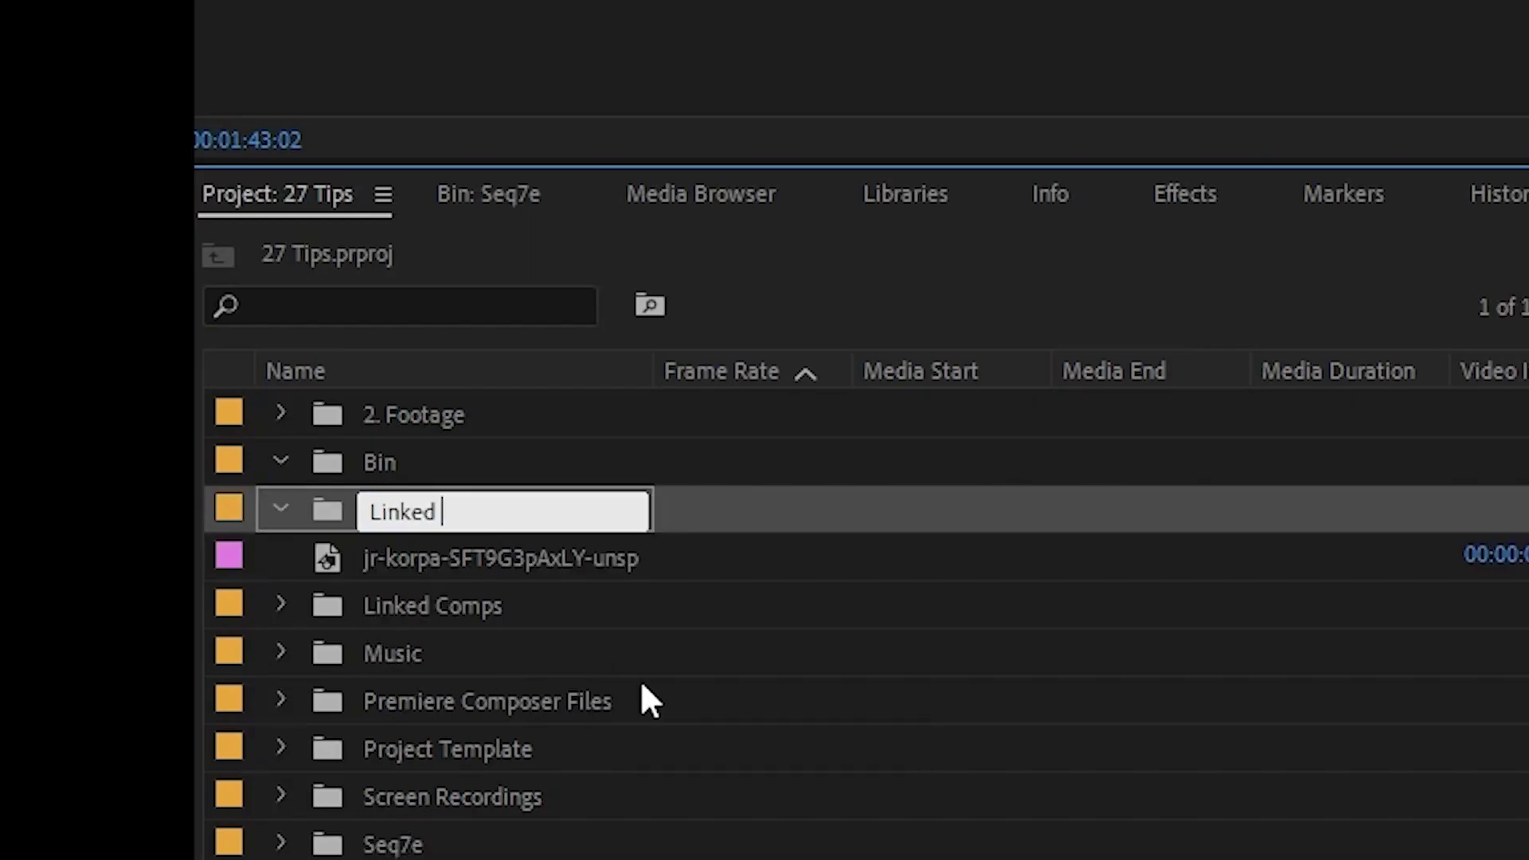
text(Compositions)
key(Return)
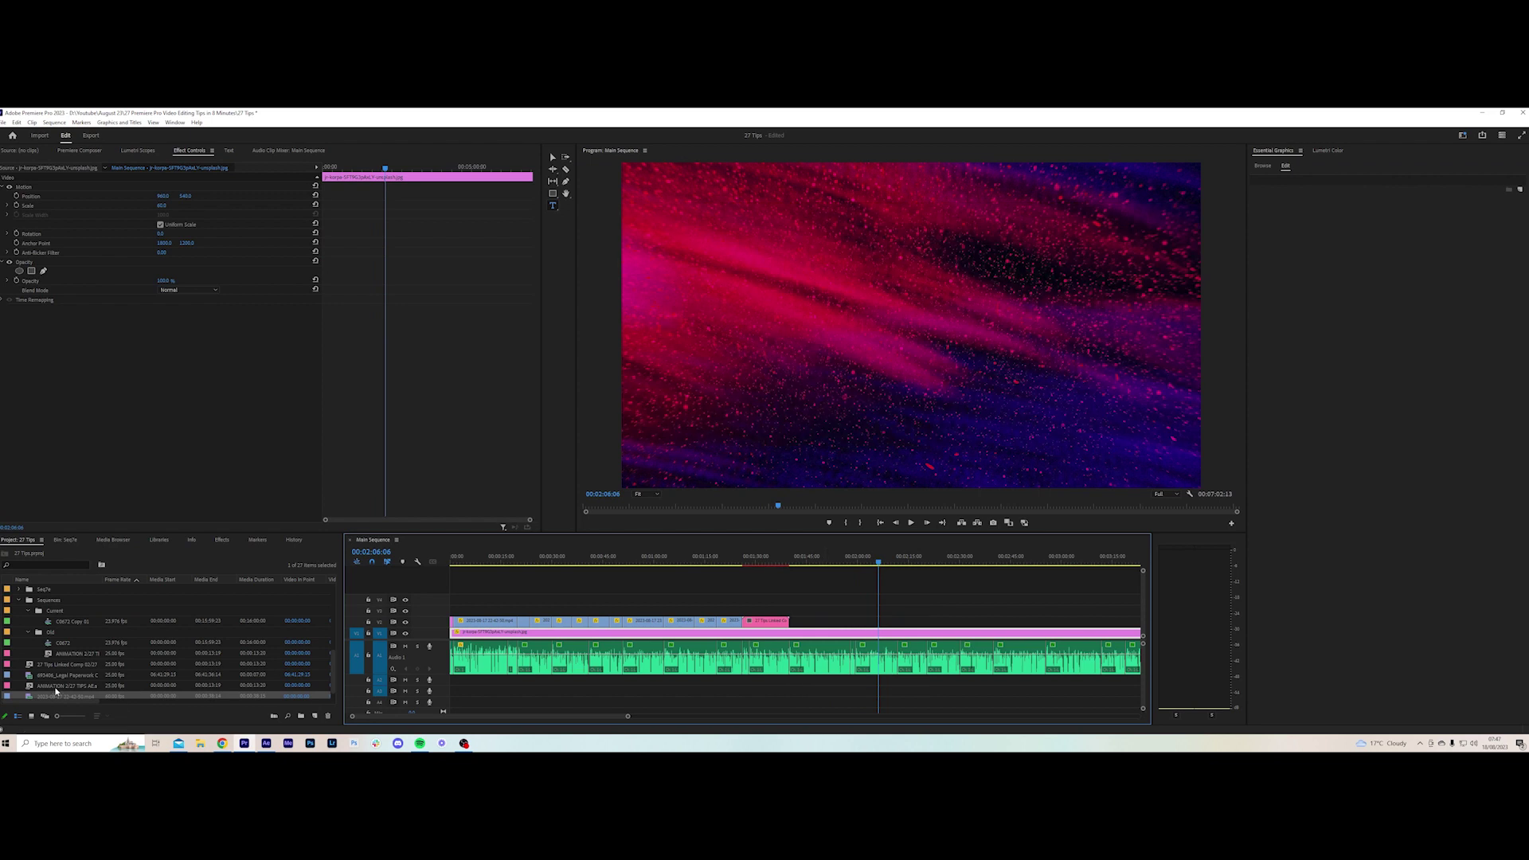
drag(56, 687, 797, 568)
Step: Move the playhead slightly back onto the title clip
click(788, 562)
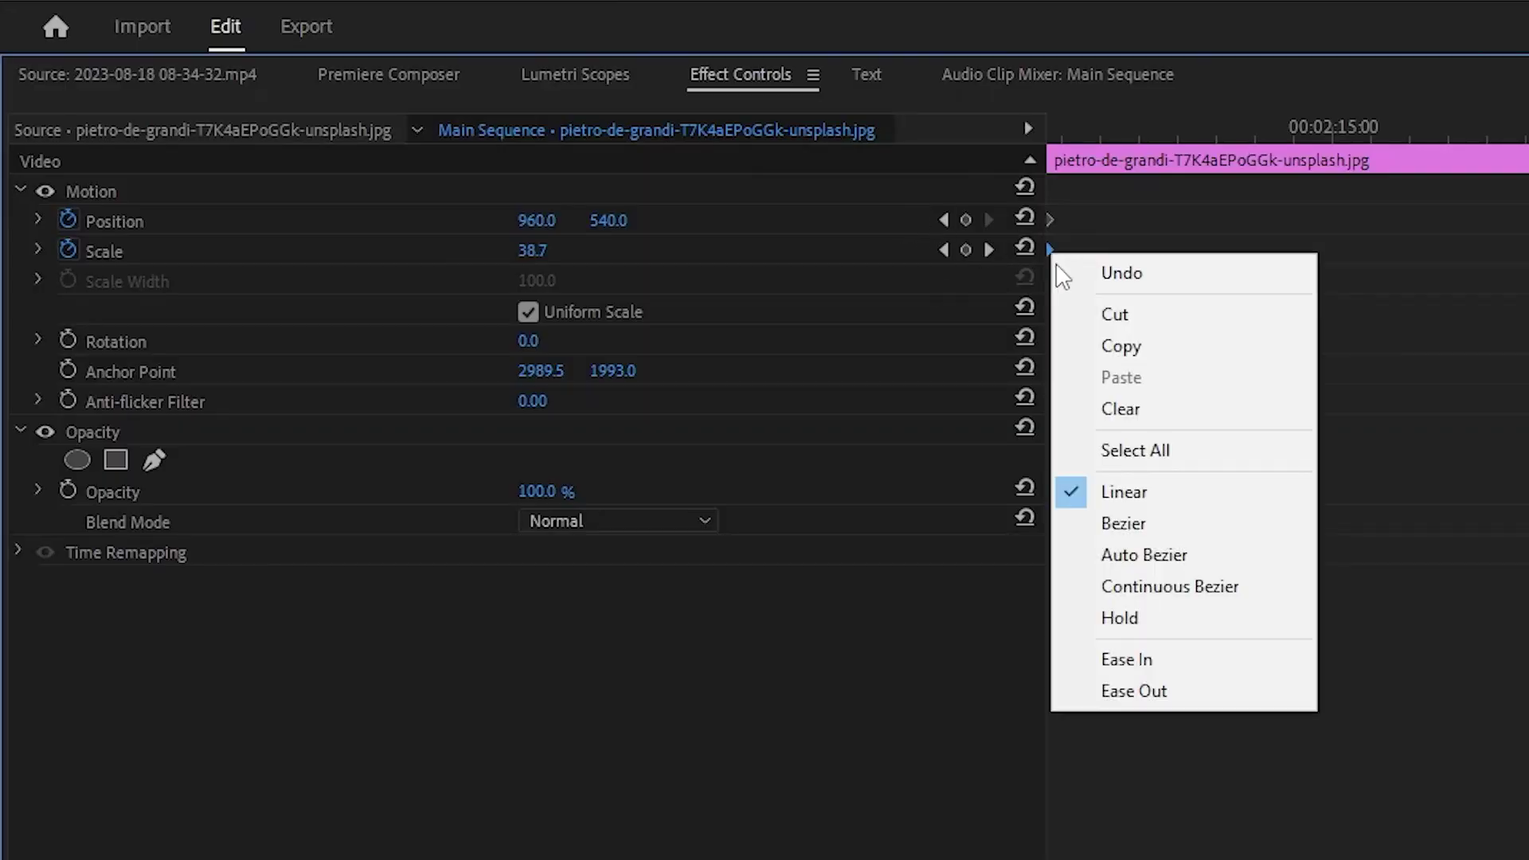
Step: Apply Ease Out to the lake still's final Scale keyframe and play back the zoom
click(1174, 659)
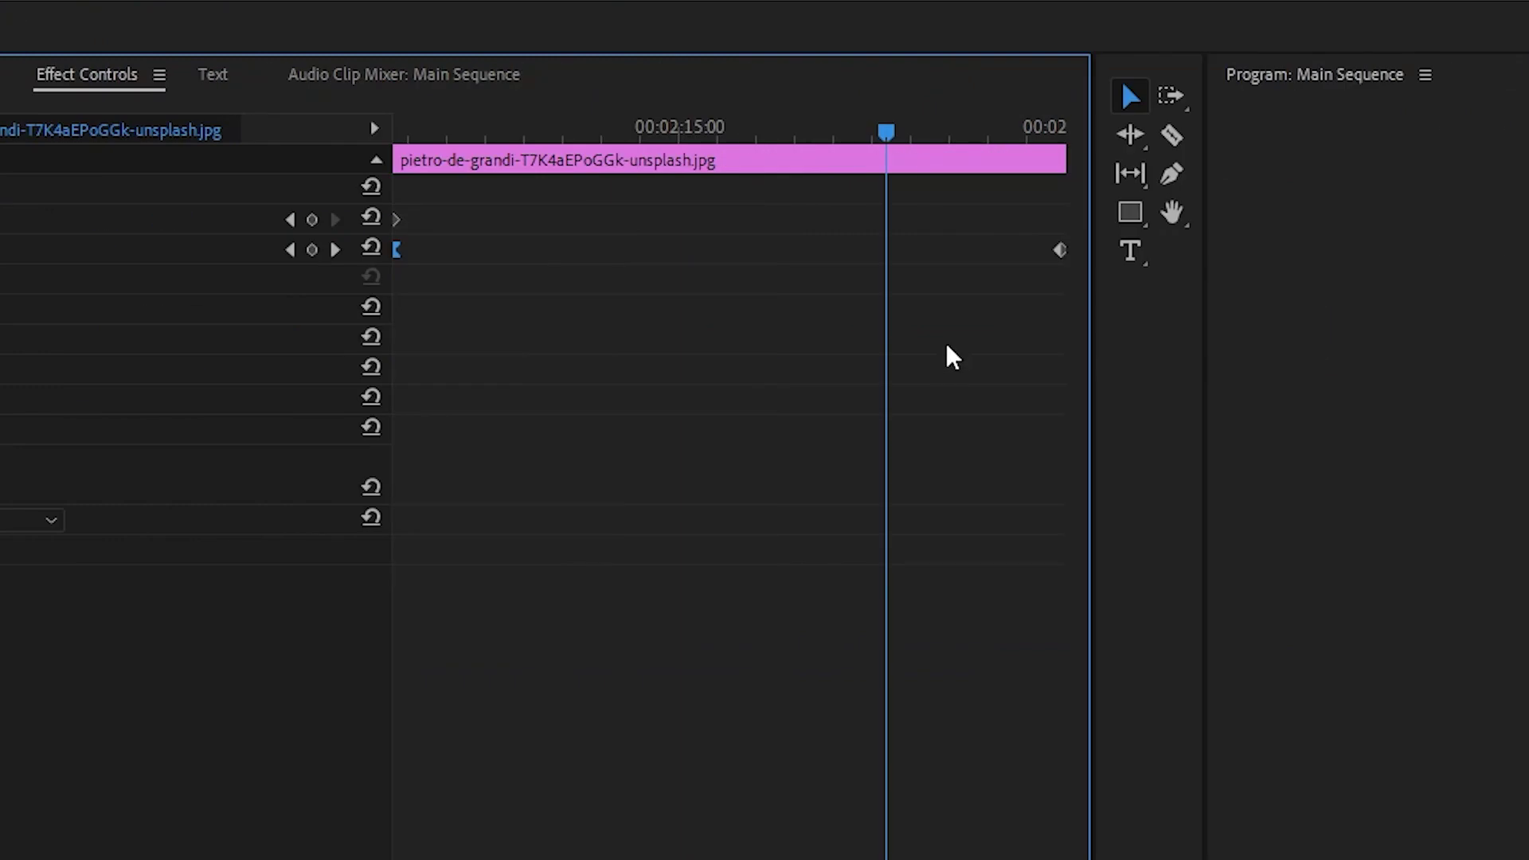
right_click(1054, 250)
click(1154, 687)
click(689, 125)
key(space)
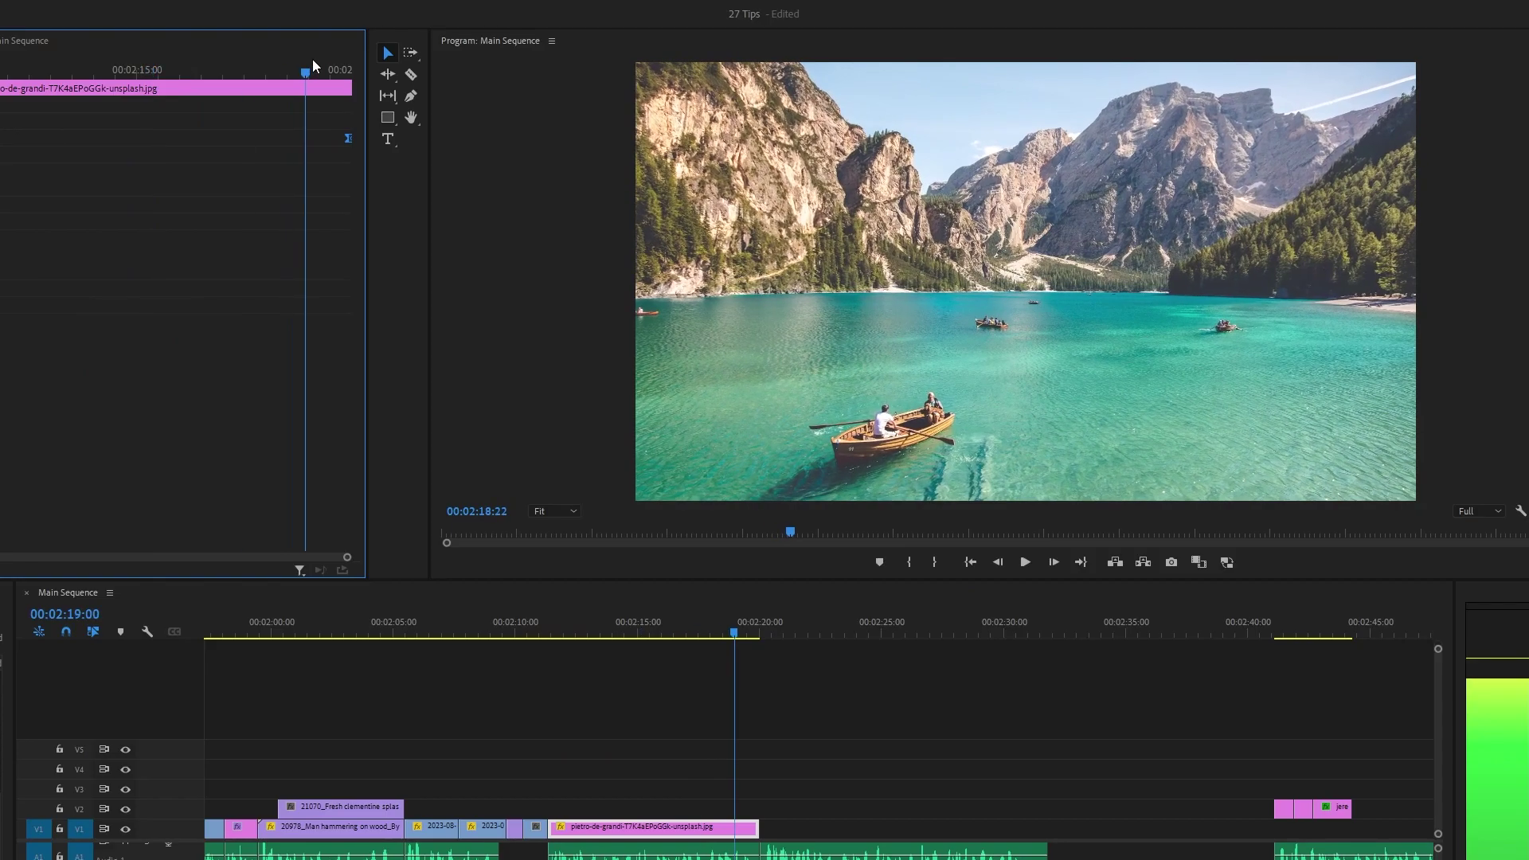
click(1016, 714)
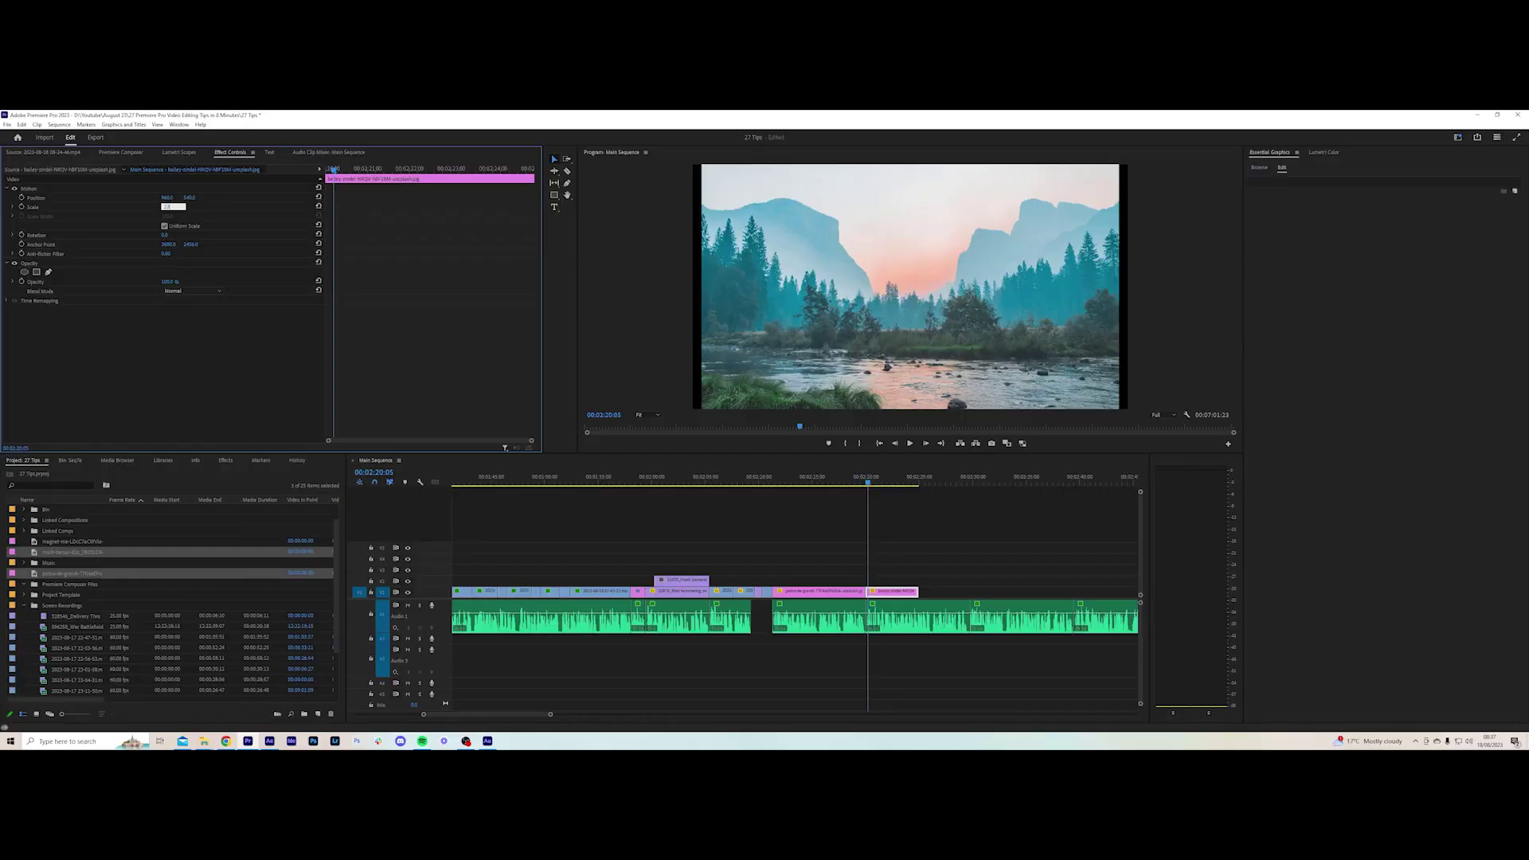
Step: Commit a new scale and lower position for the misty forest still
key(Return)
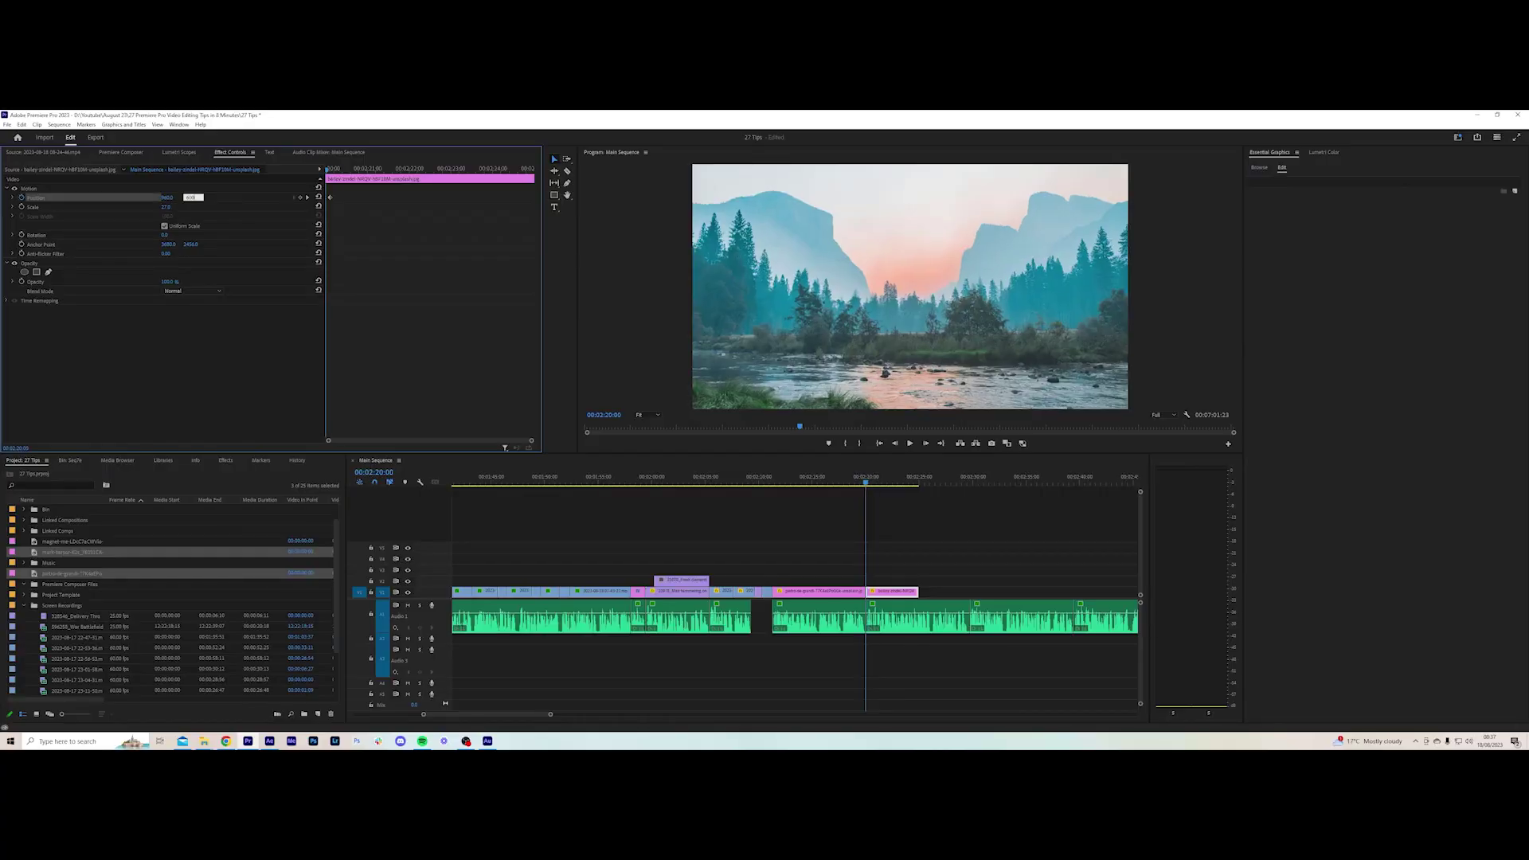
key(Return)
drag(866, 482, 858, 477)
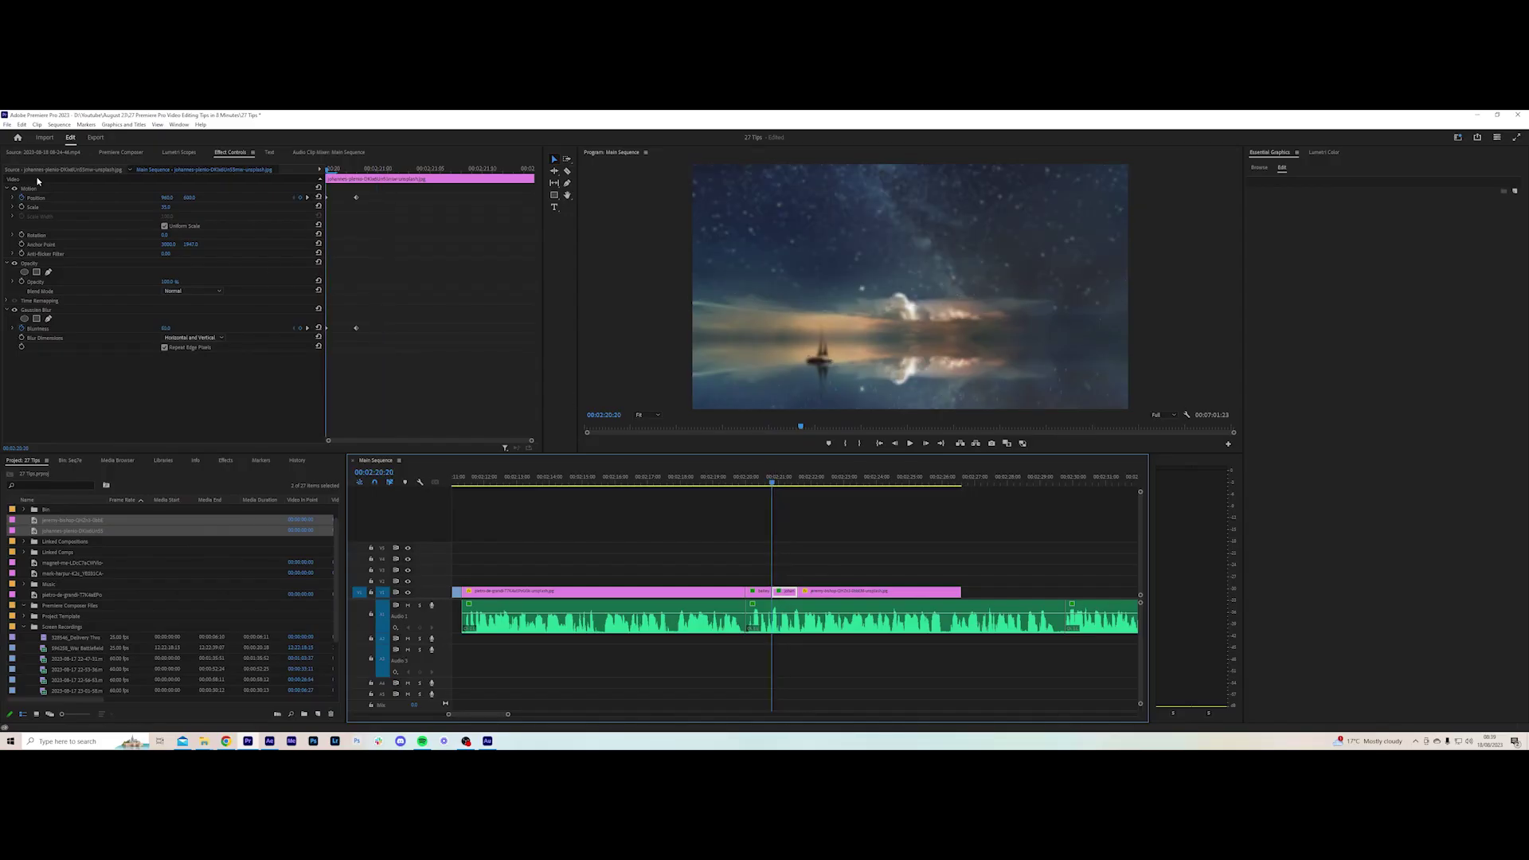
Step: Give the starry and road stills keyframed Gaussian Blur and play back the road clip's blur
click(32, 190)
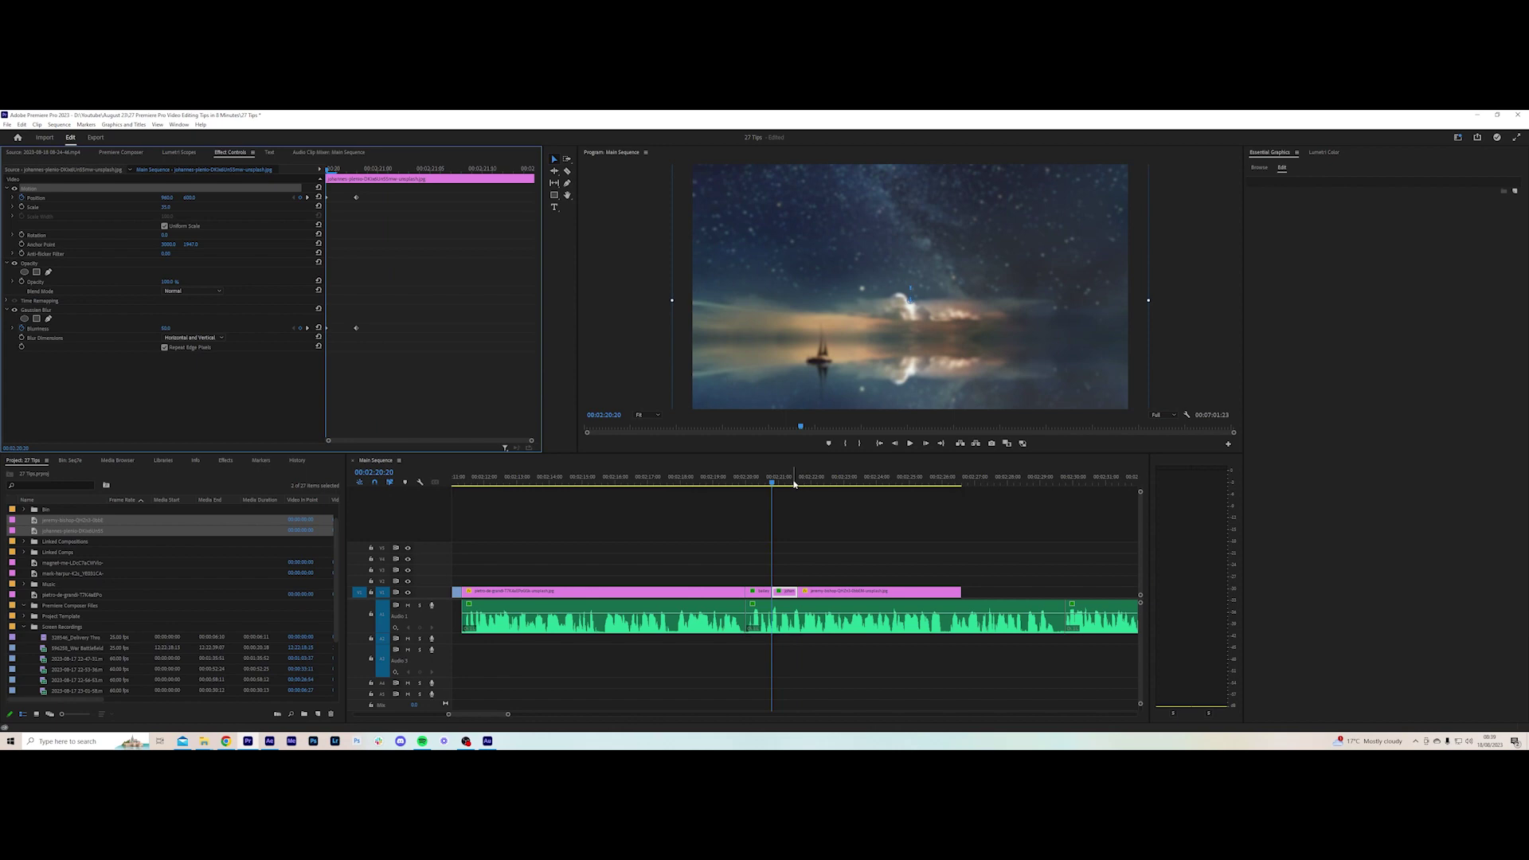
drag(793, 483, 773, 483)
click(36, 311)
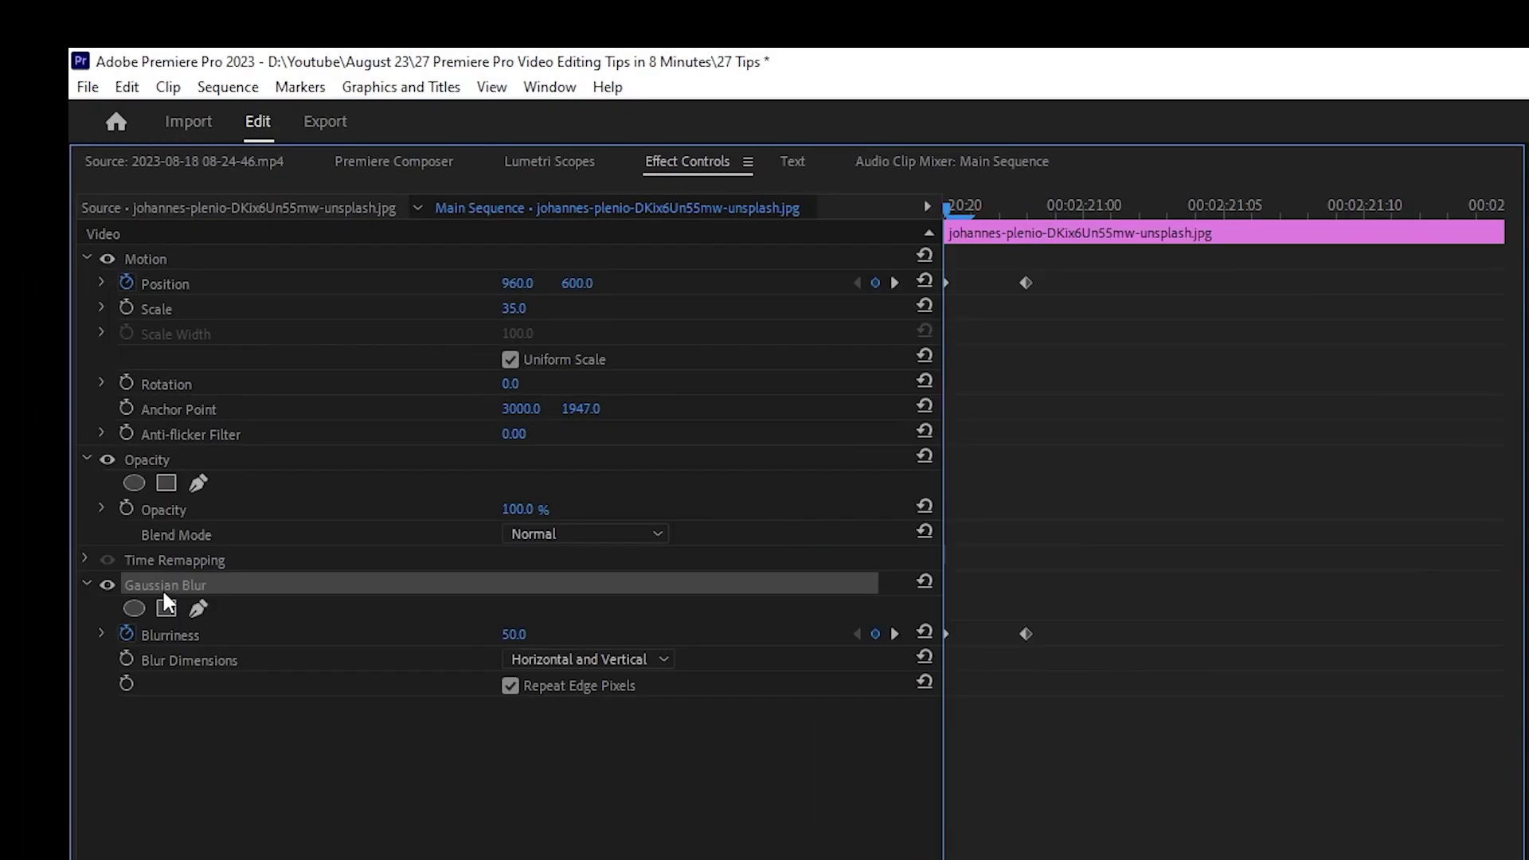
key(Down)
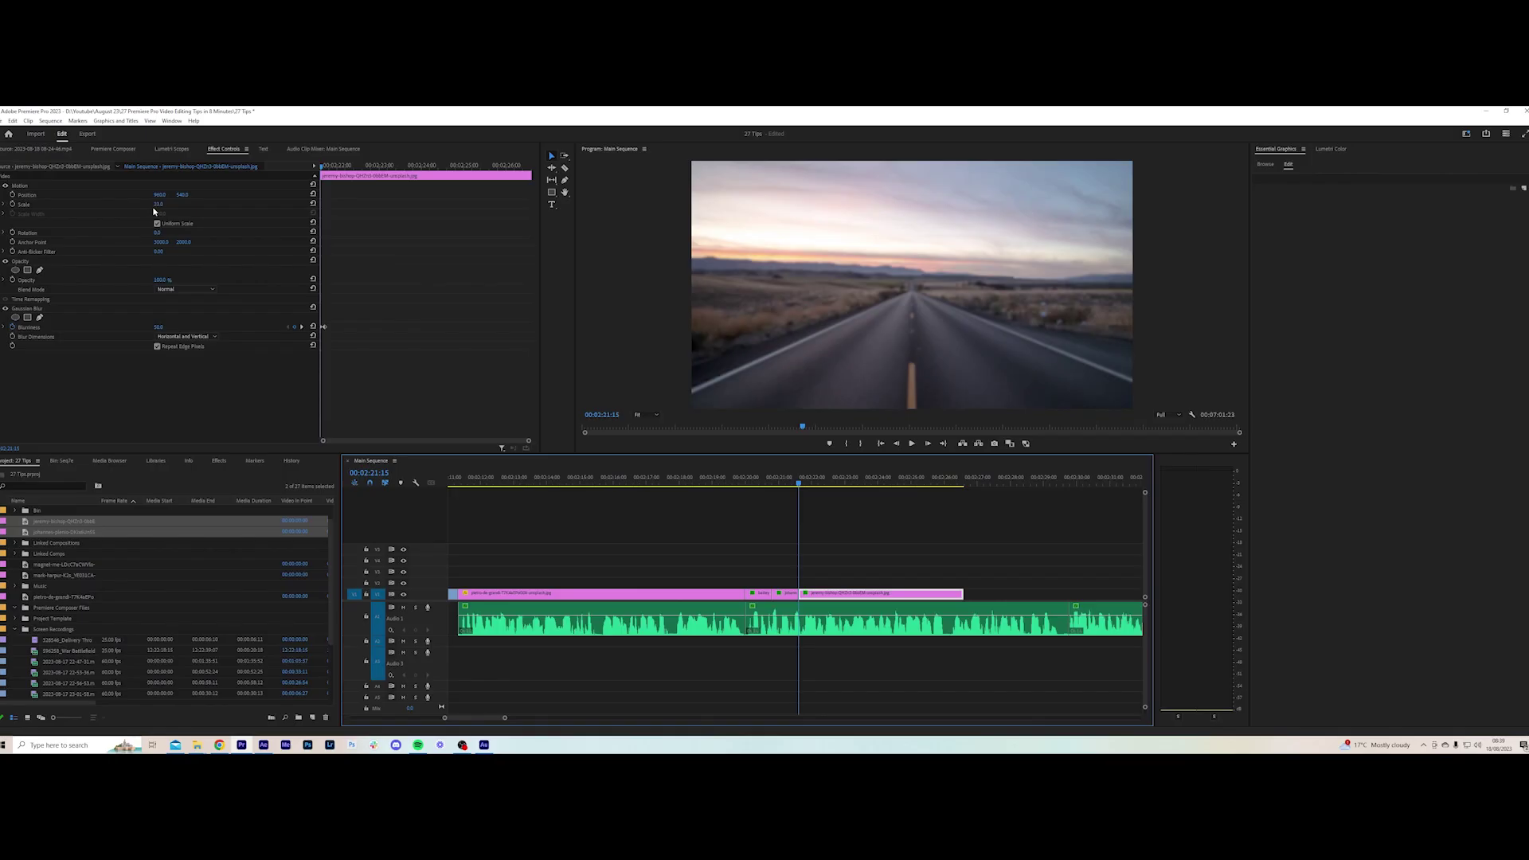
key(space)
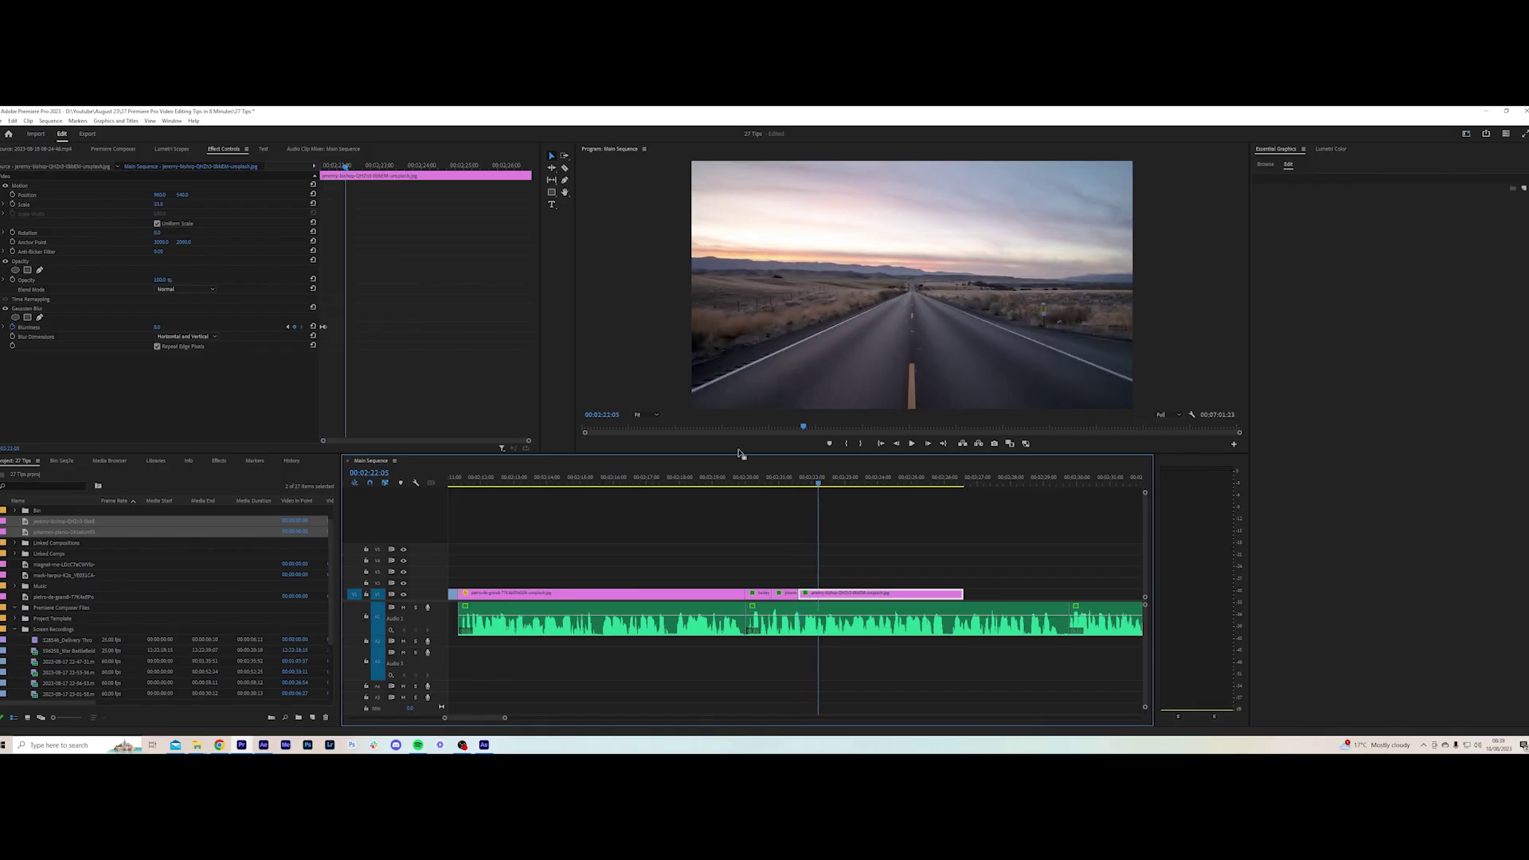
click(748, 481)
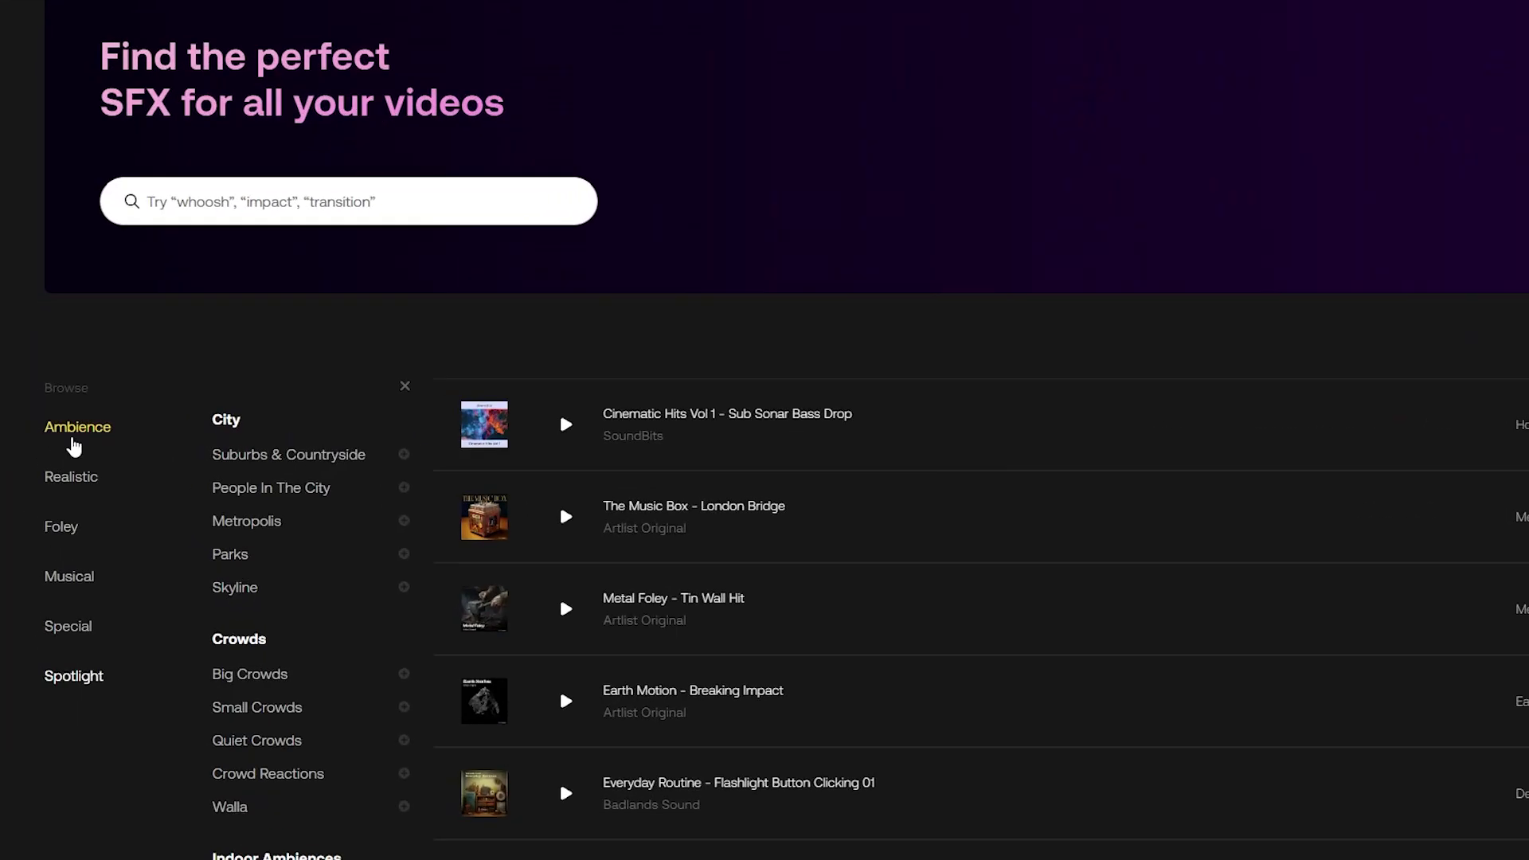
Step: Scroll down through the Artlist sound-effects categories
scroll(332, 600, down, 1)
scroll(333, 600, down, 3)
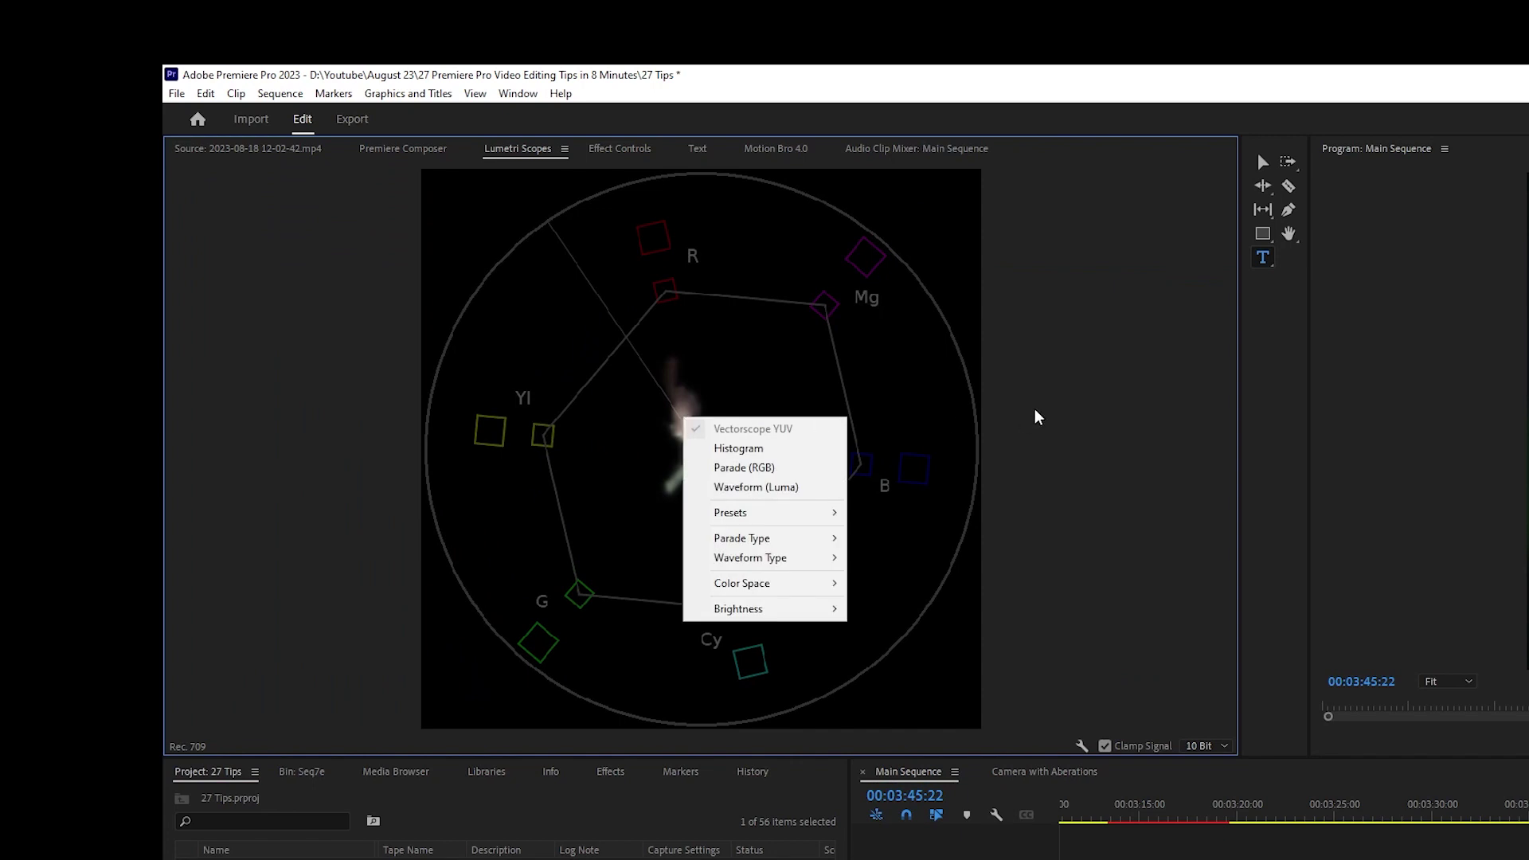
Step: Add Parade (RGB) and Waveform (Luma) to the scopes and raise Saturation to 155.2
right_click(969, 408)
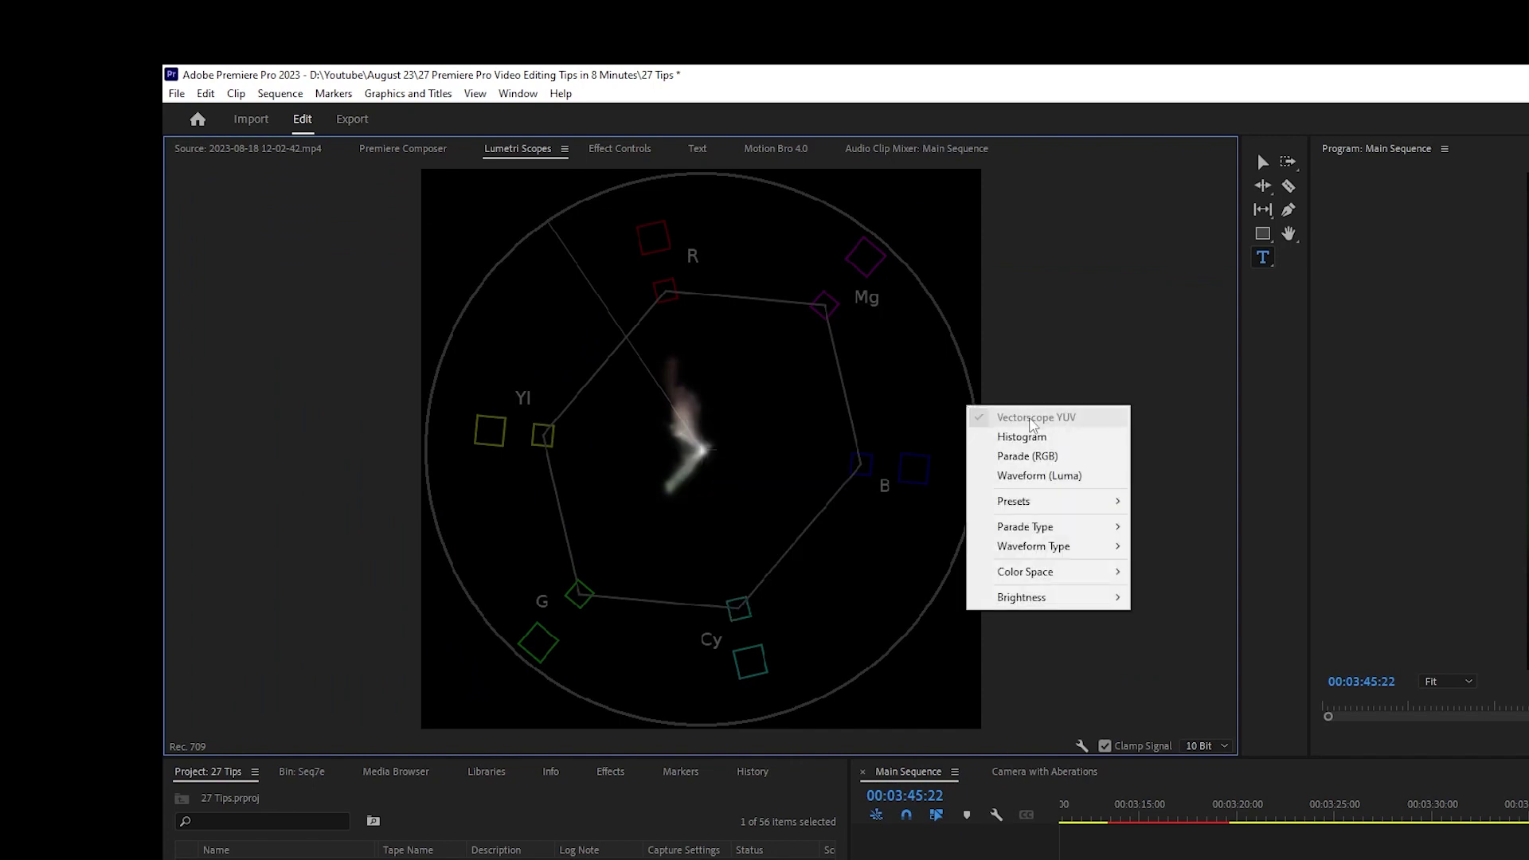
click(1036, 462)
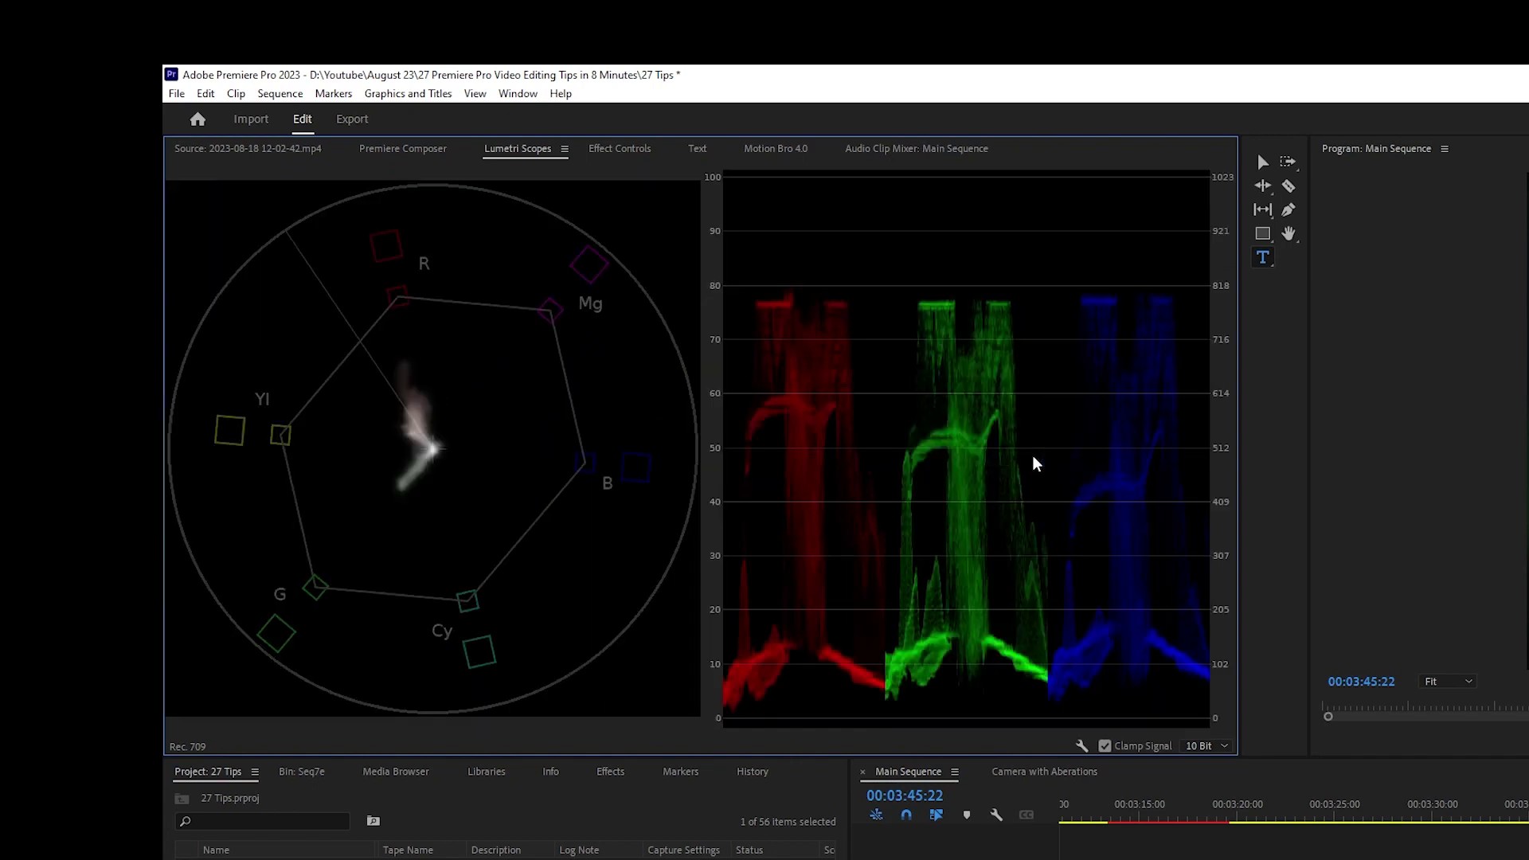
right_click(938, 446)
click(973, 514)
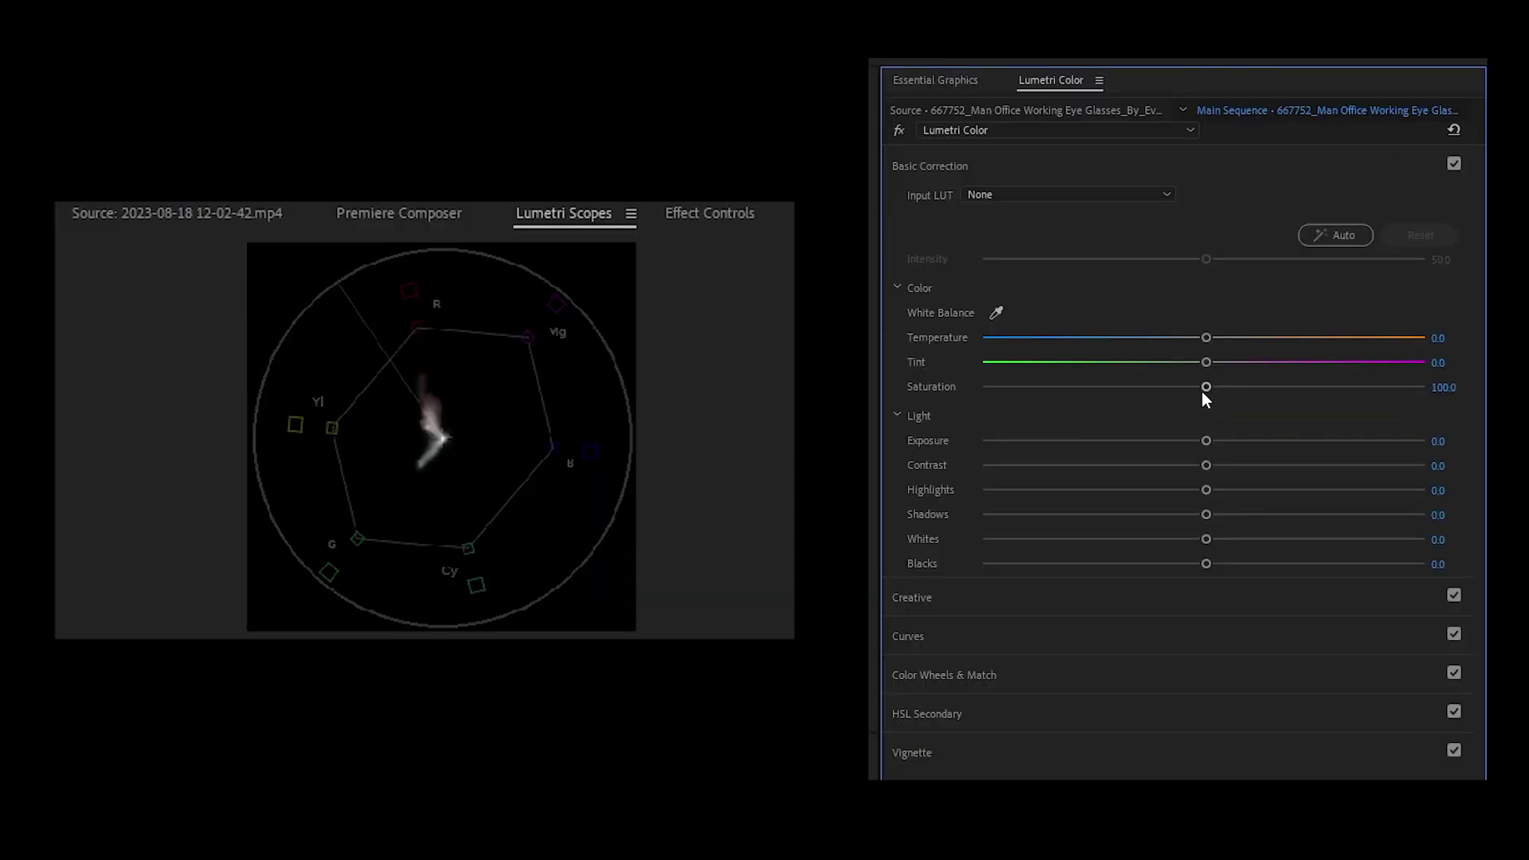
mouse_move(1205, 388)
mouse_down()
mouse_move(1449, 391)
mouse_move(1279, 398)
mouse_up()
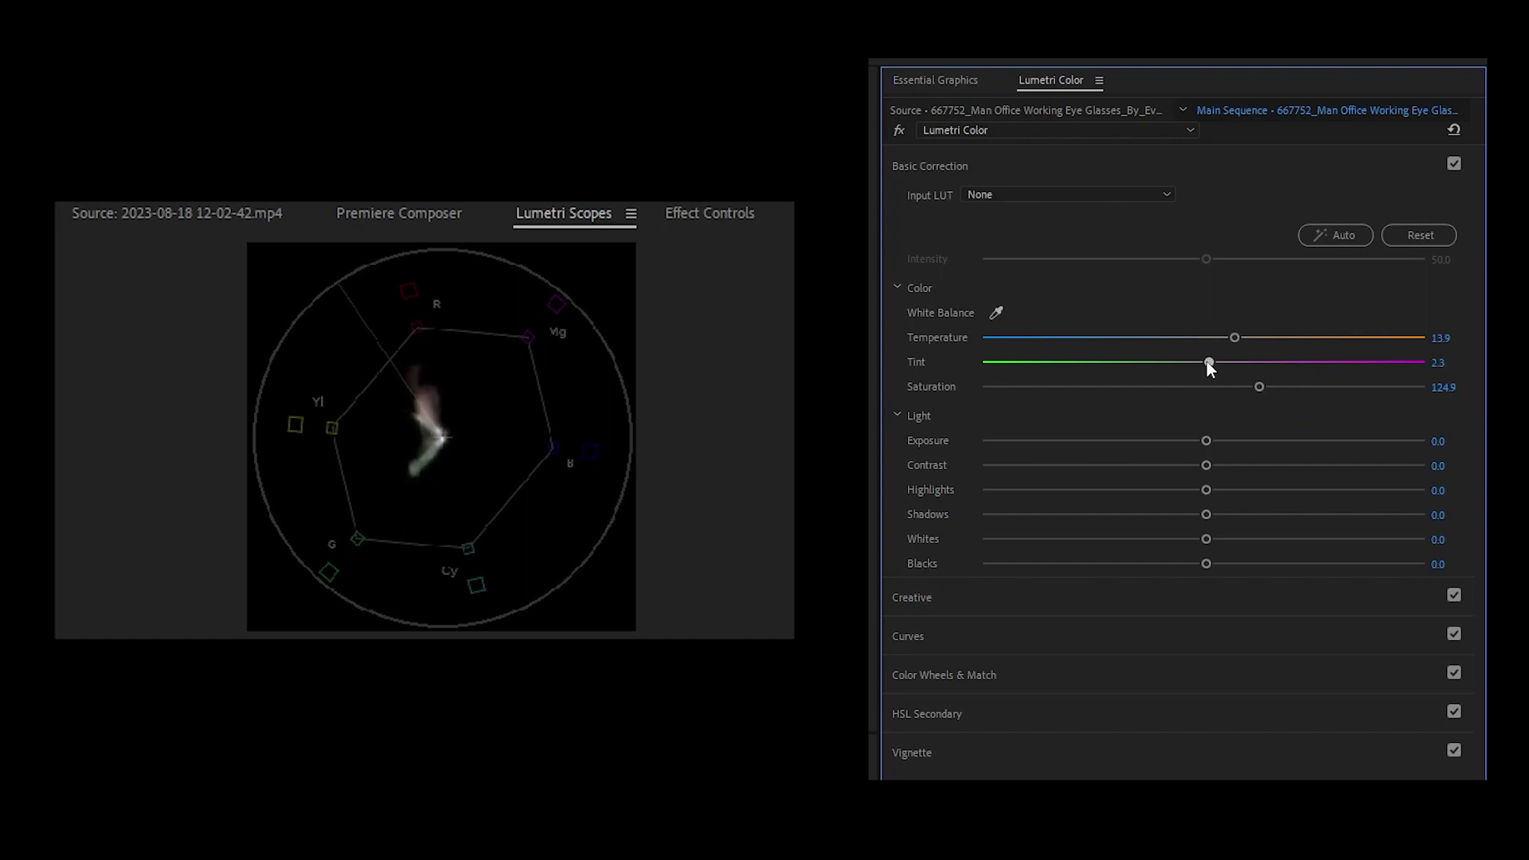
Step: Balance the office clip's Tint, Temperature, Whites and Blacks while watching the scopes
mouse_move(1206, 362)
mouse_down()
mouse_move(1153, 365)
mouse_move(1234, 363)
mouse_up()
drag(1235, 338, 1187, 345)
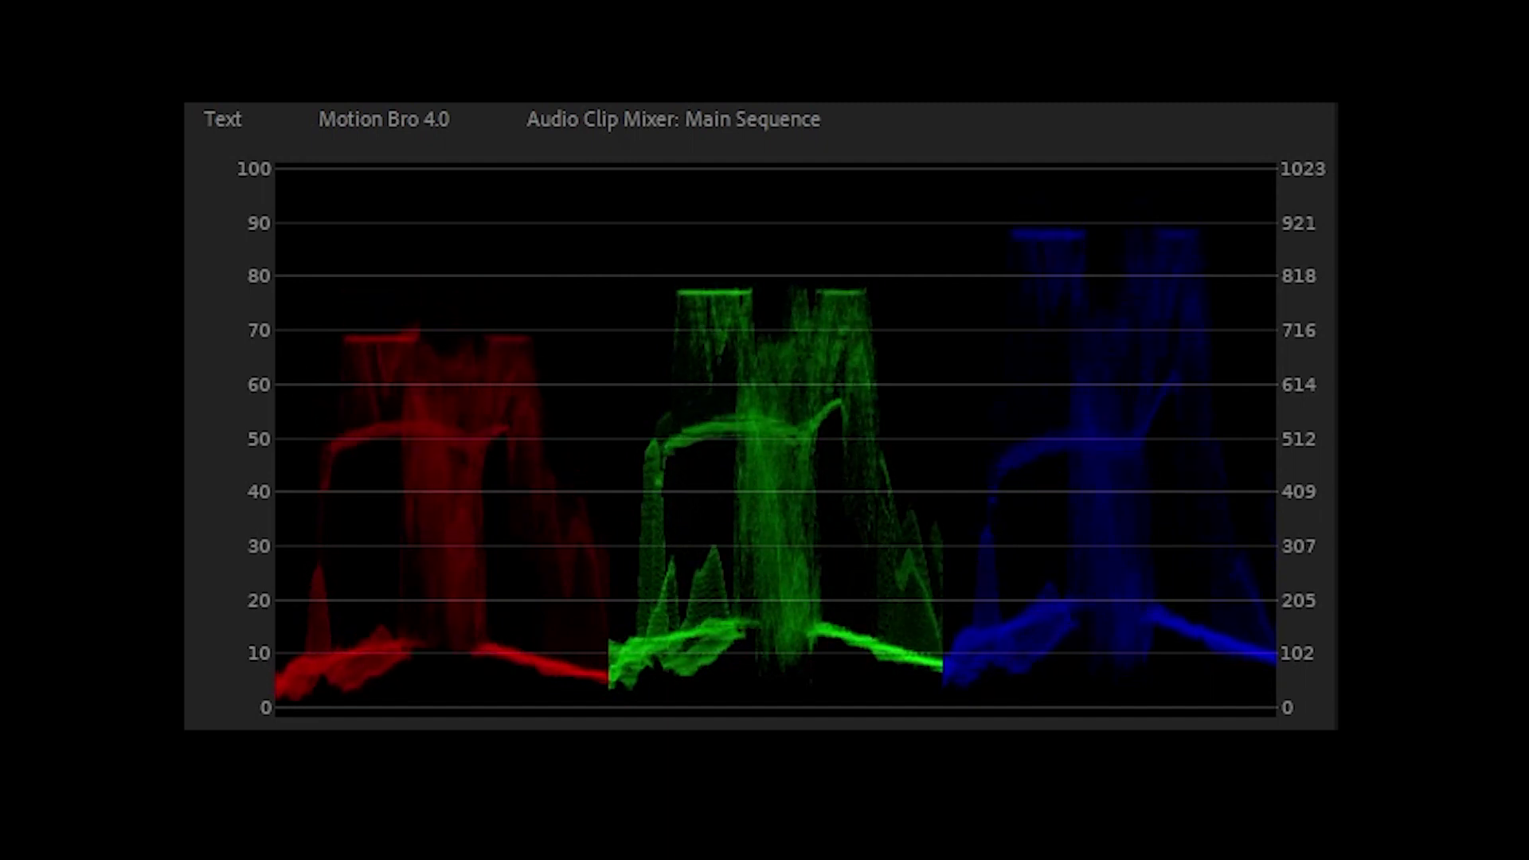
drag(1155, 339, 1127, 355)
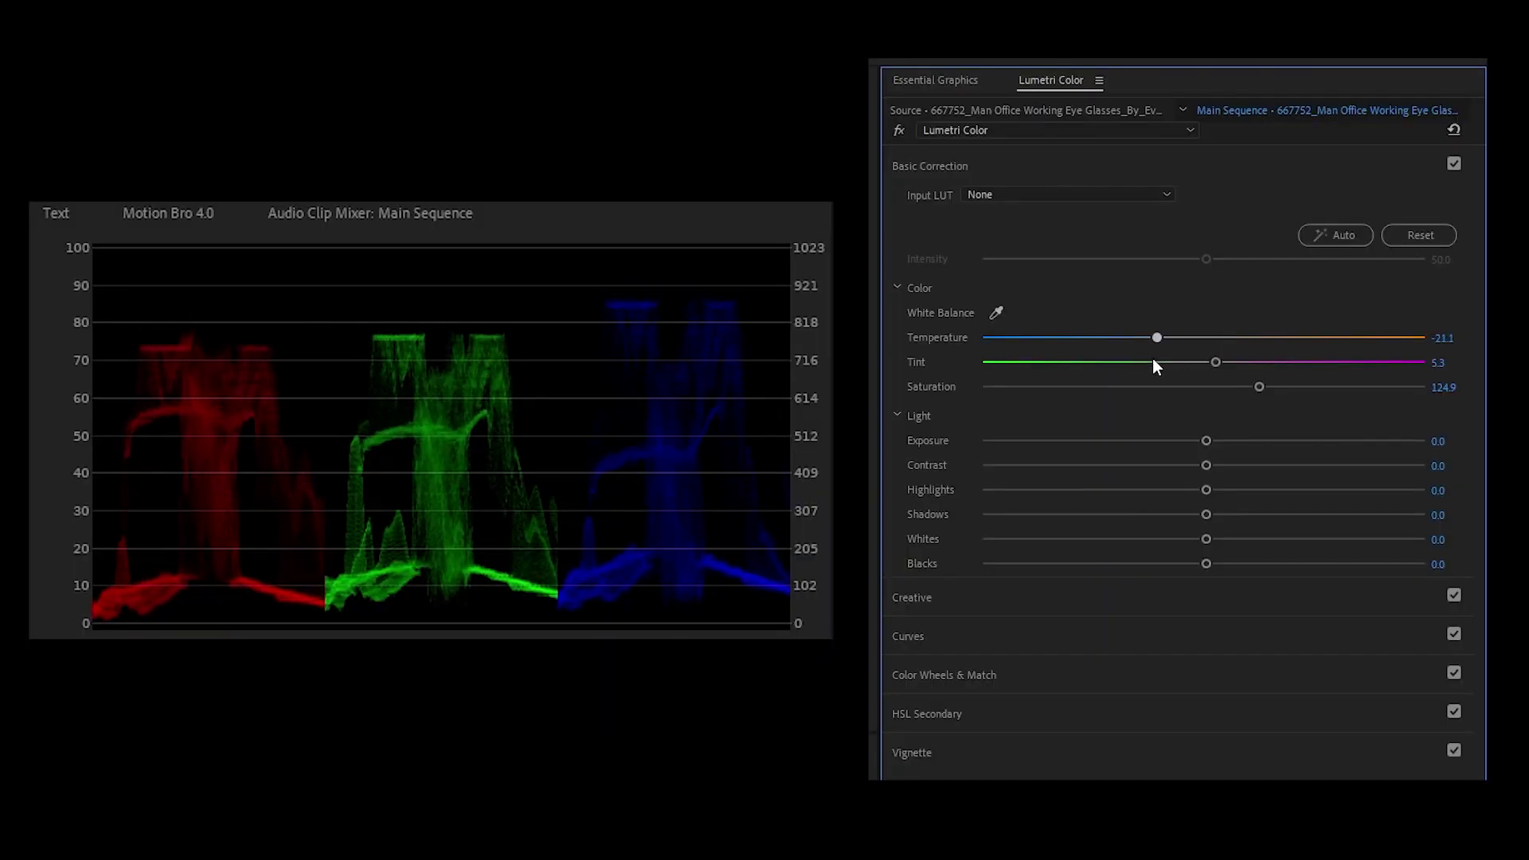
drag(1153, 359, 1174, 356)
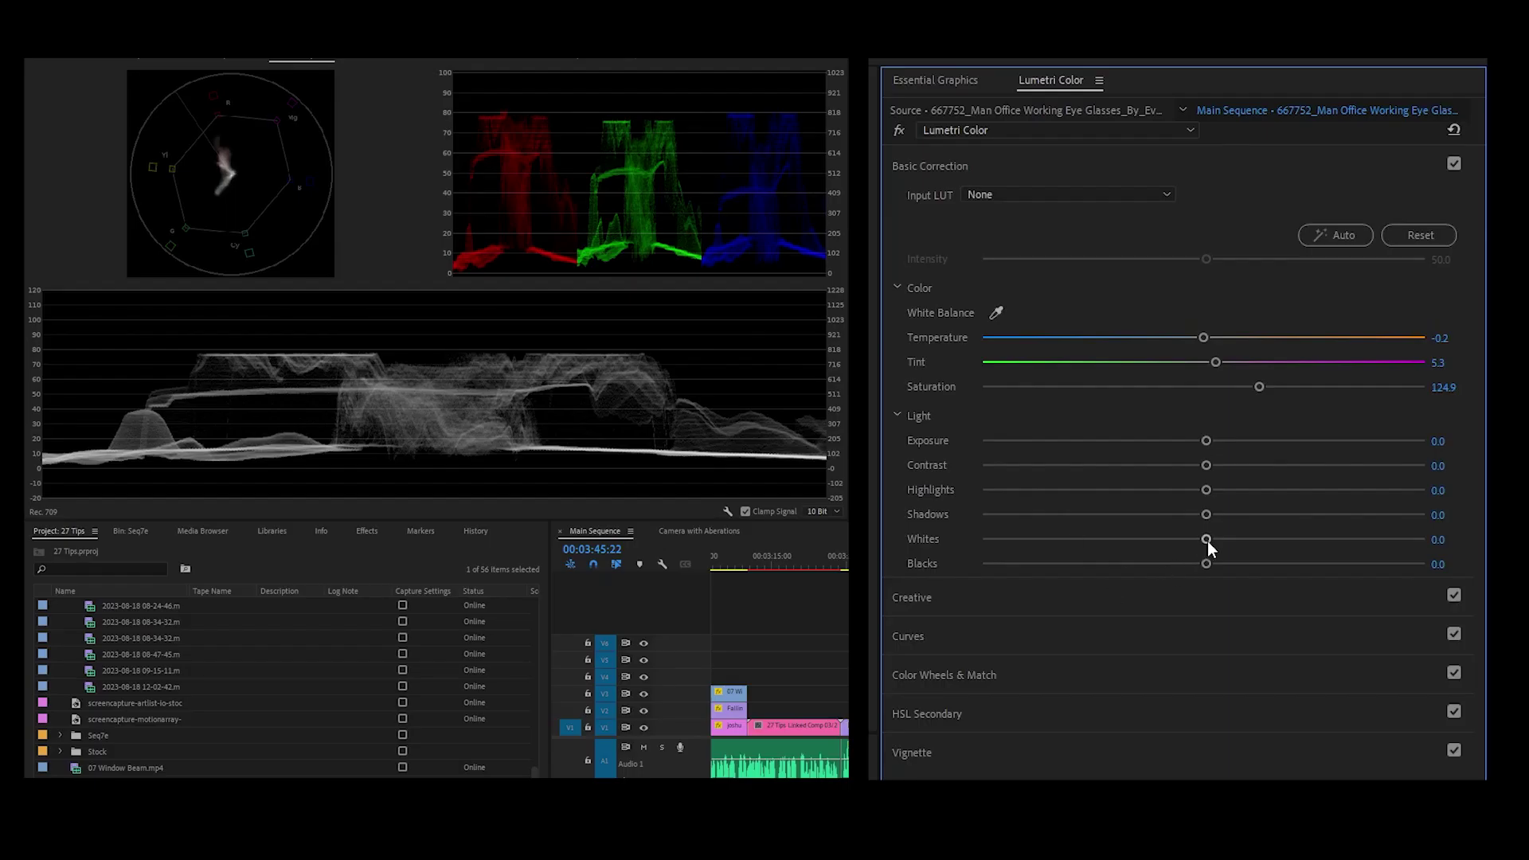
drag(1207, 542, 1366, 539)
mouse_move(1206, 563)
mouse_down()
mouse_move(1053, 571)
mouse_move(1201, 564)
mouse_up()
drag(1206, 465, 1292, 485)
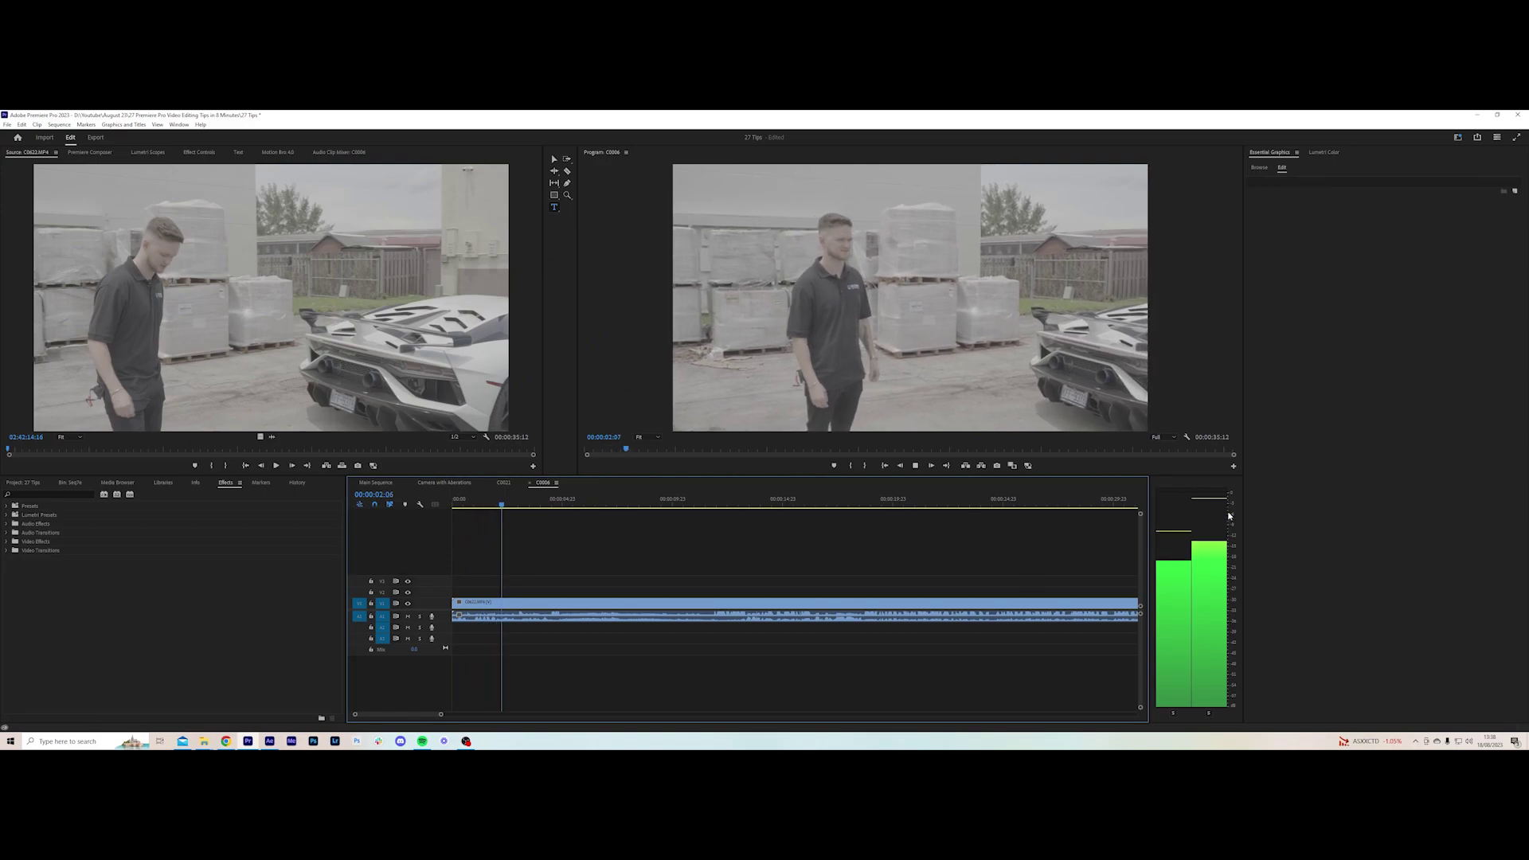
Step: Apply the Fill Left with Right audio effect found by searching 'fill'
click(46, 495)
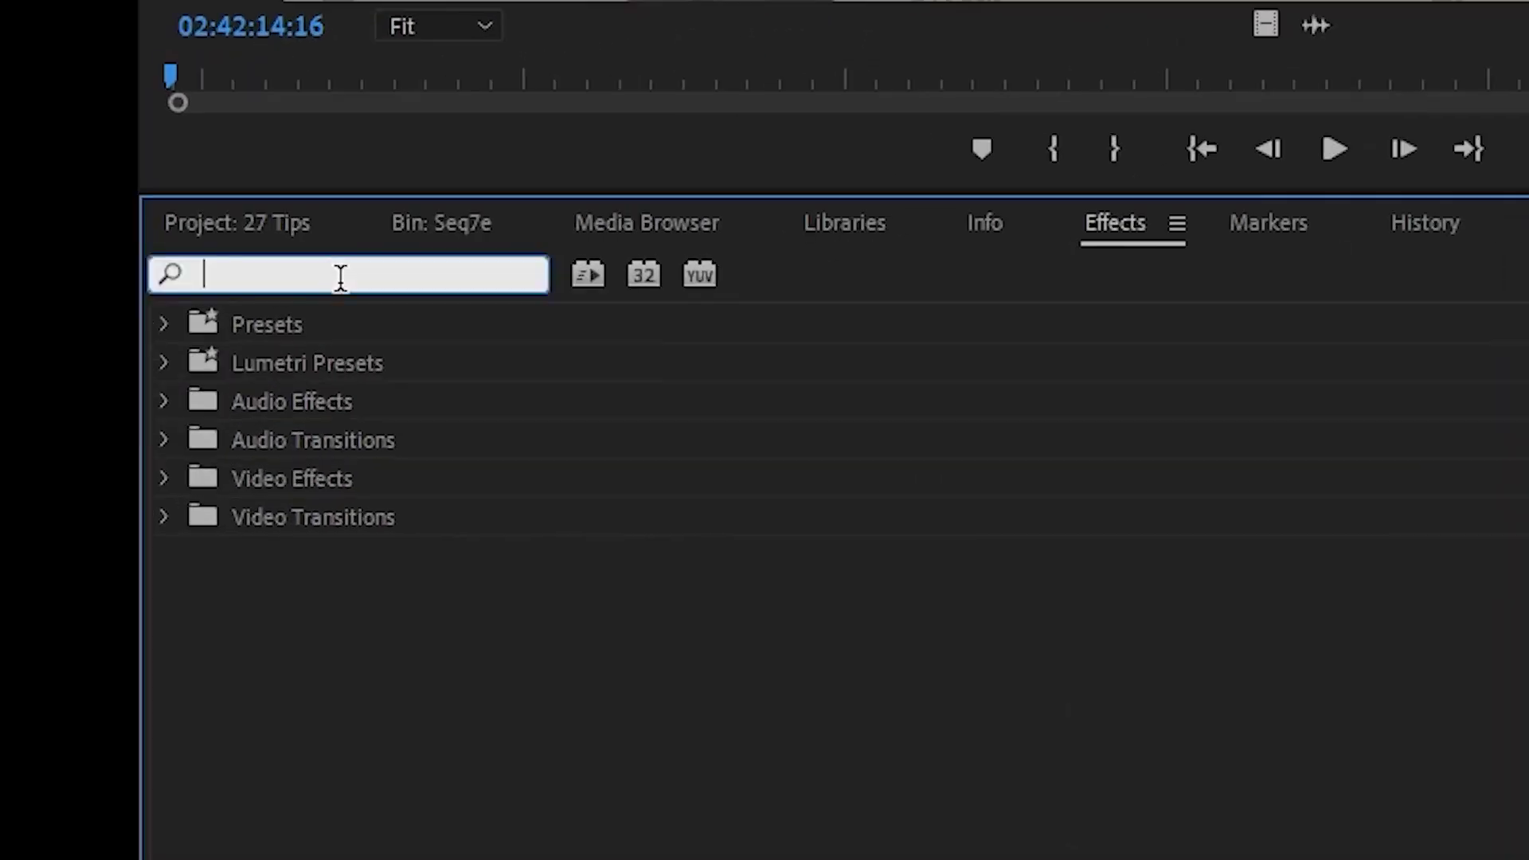
text(fill)
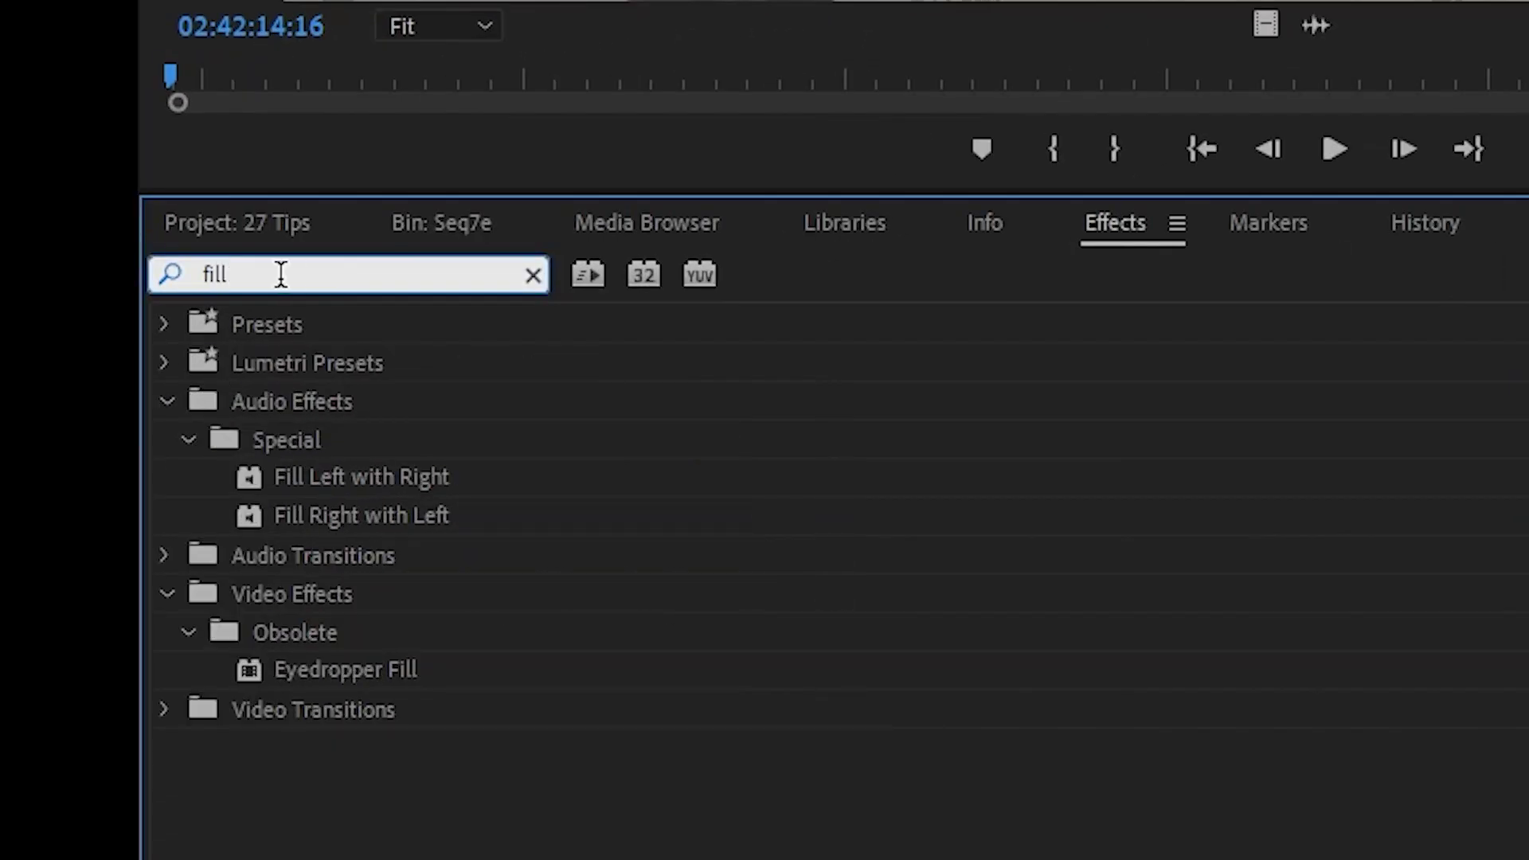
click(422, 476)
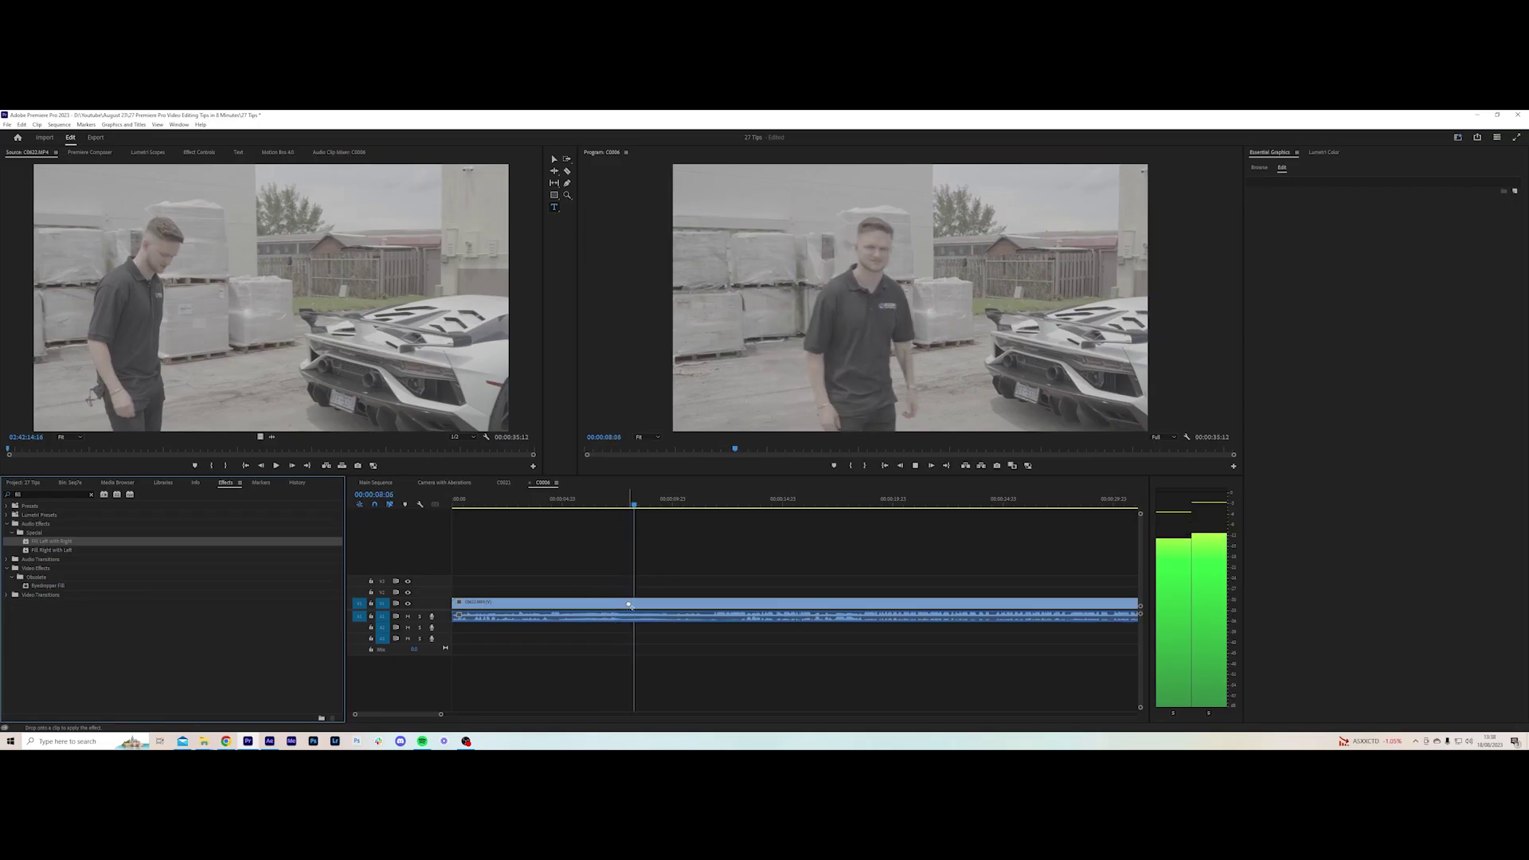
Step: Filter the Effects panel by 'param' to list the Parametric Equalizer
click(868, 554)
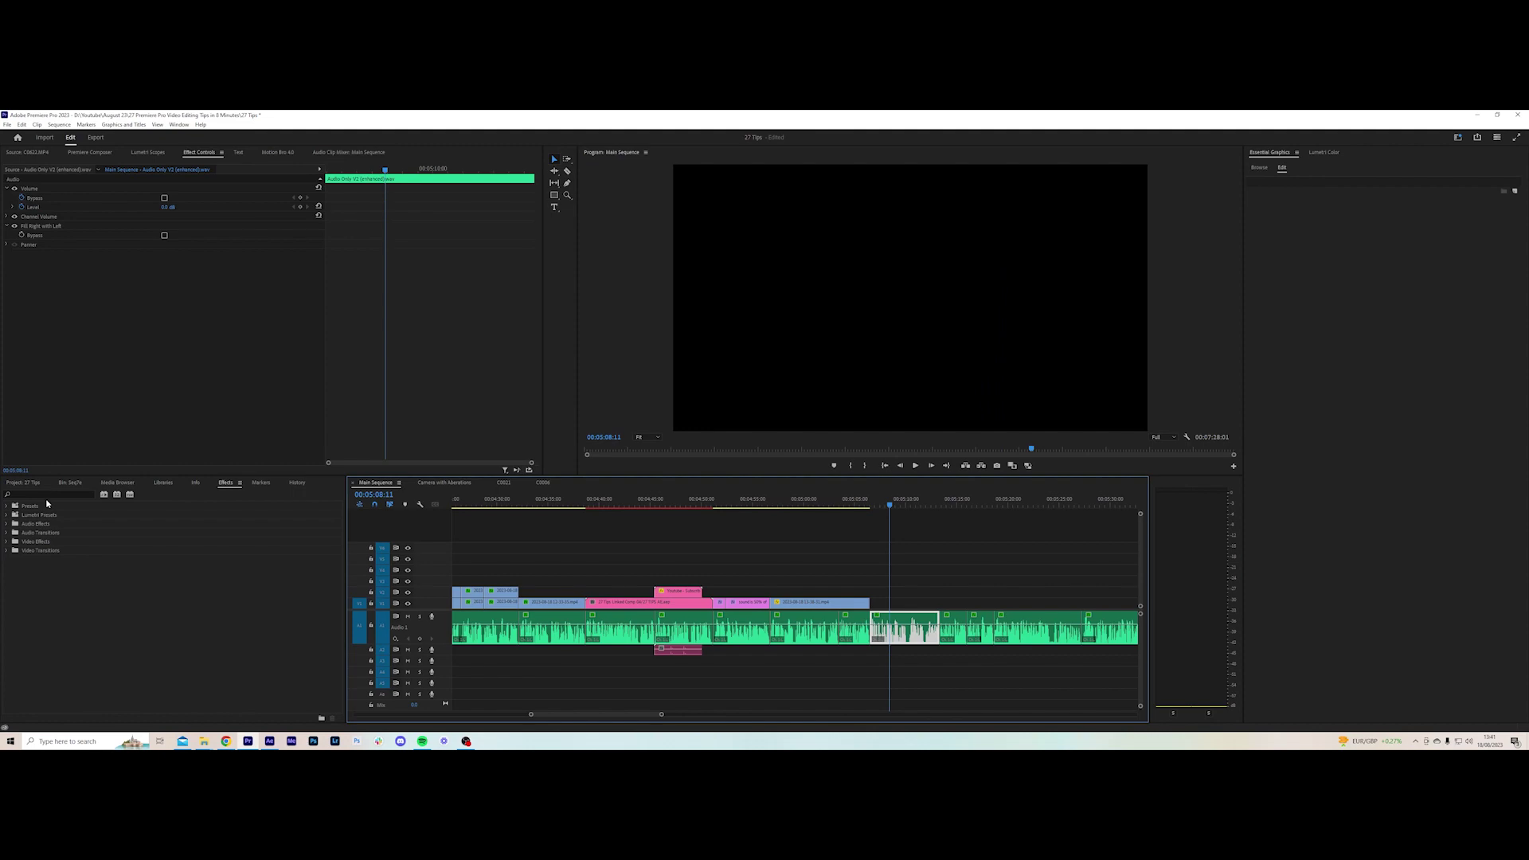
click(46, 494)
text(param)
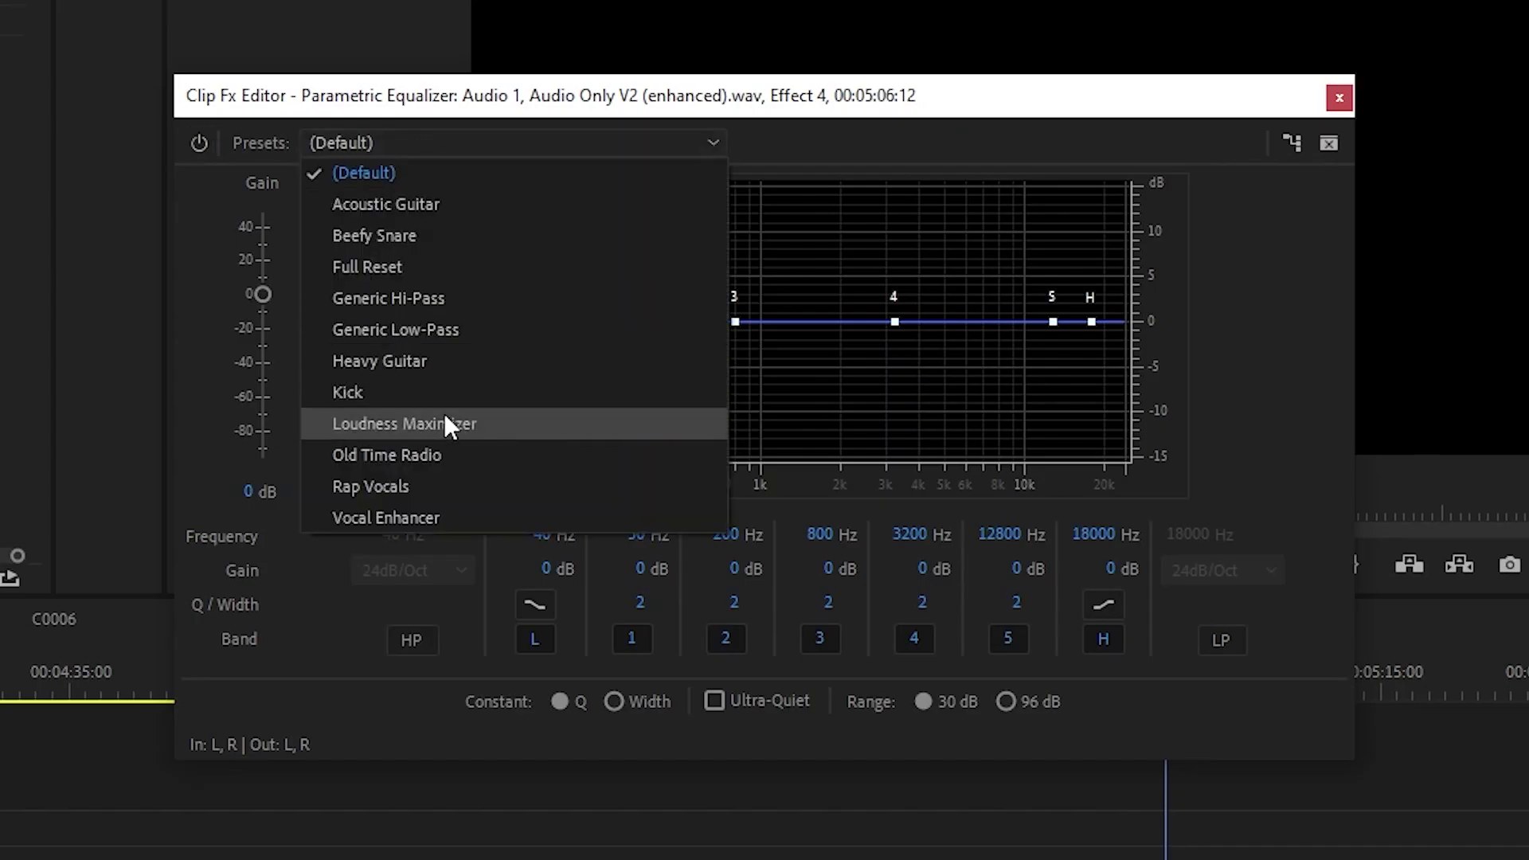
Step: Use the Loudness Maximizer preset and lower the high band to about 5959 Hz, 5.1 dB
click(445, 422)
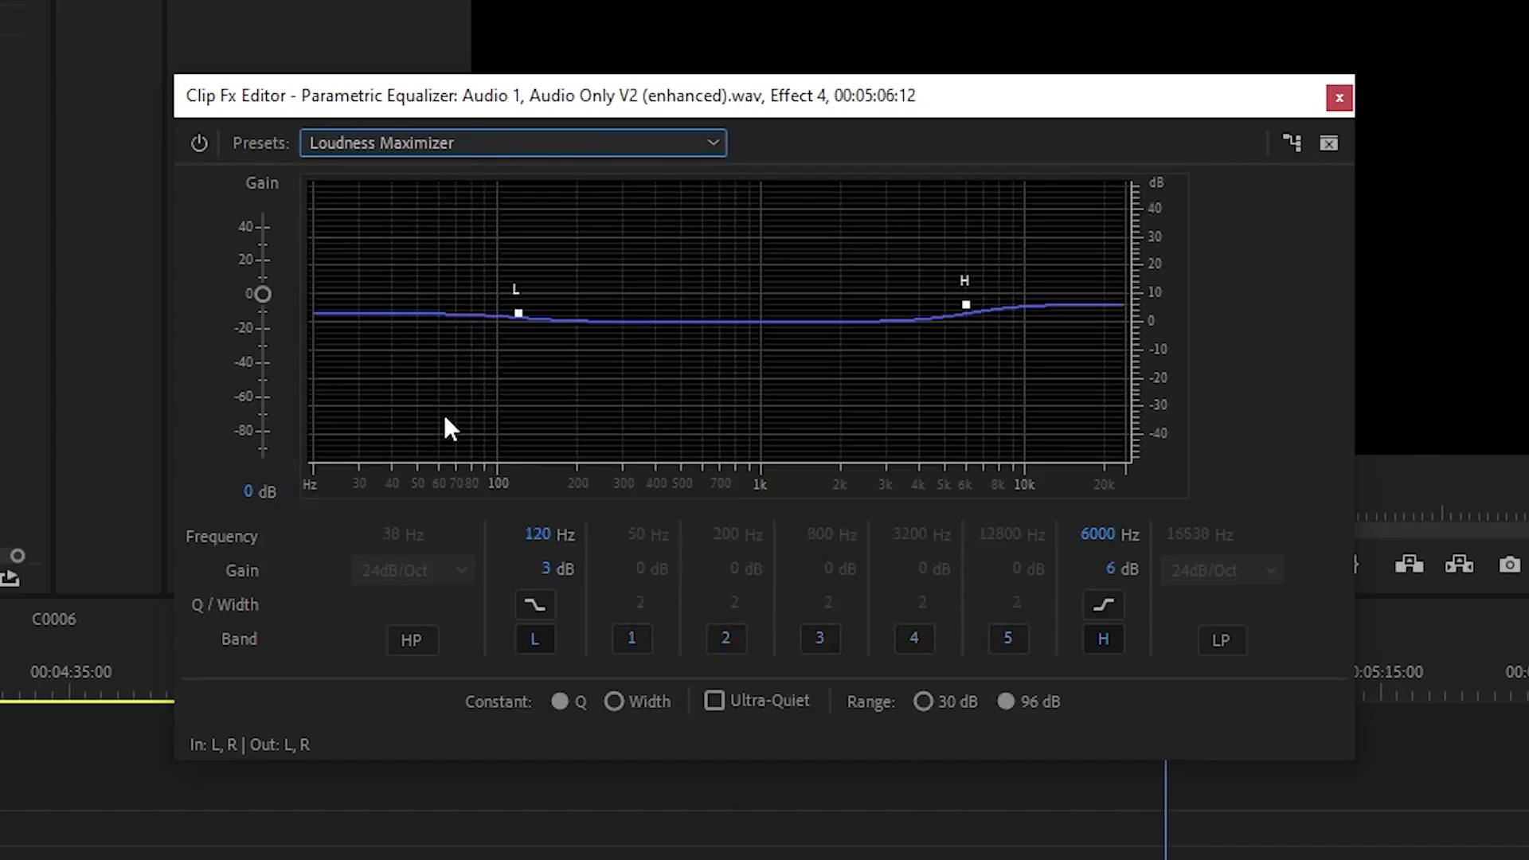
drag(966, 305, 965, 308)
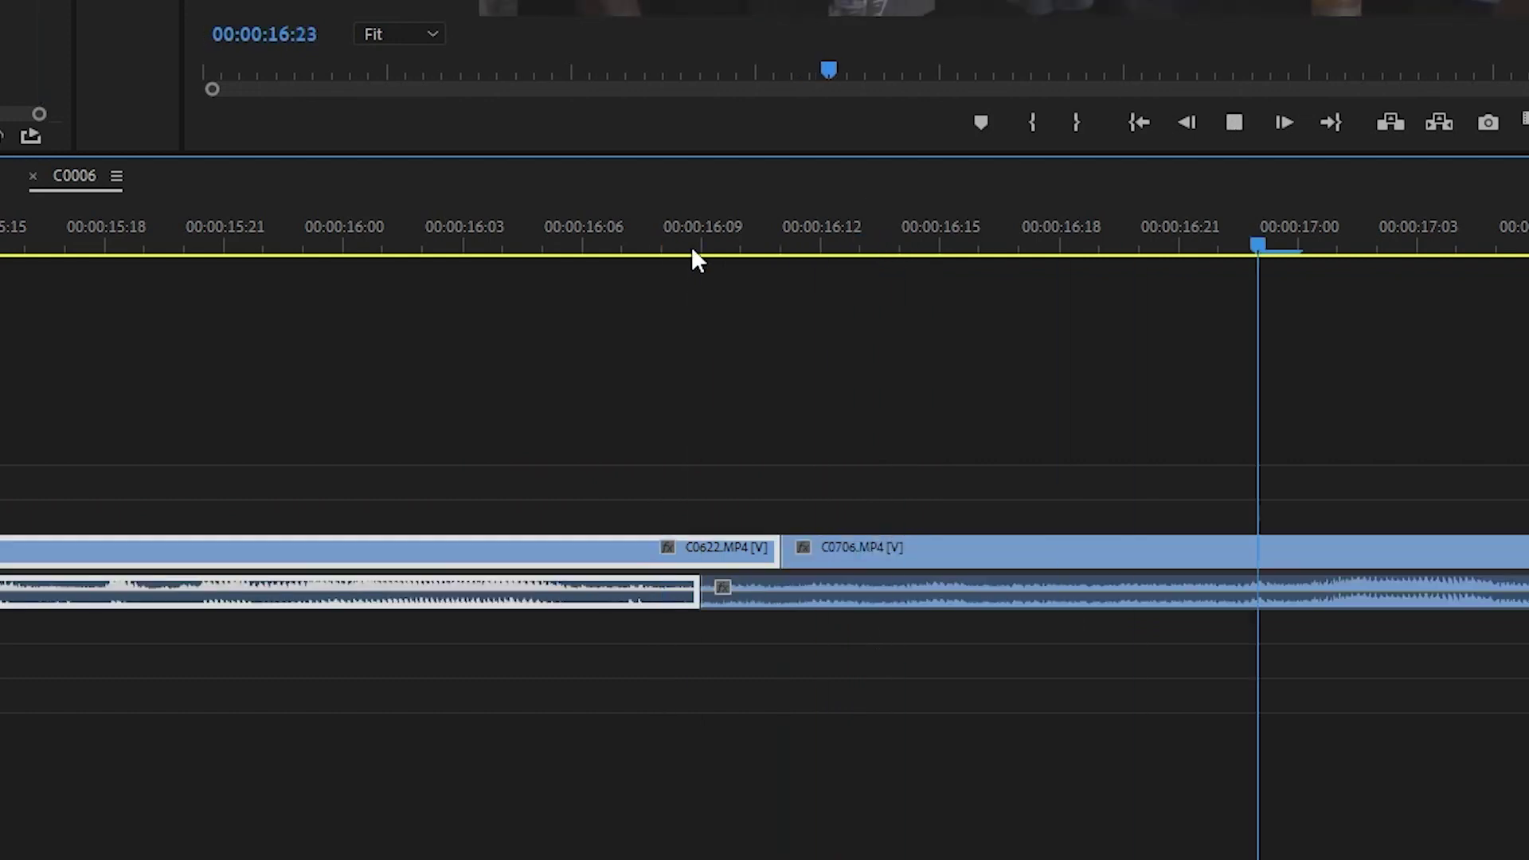
Step: Close the gap before C0706 and add a two-second Constant Power crossfade near 5:41
key(j)
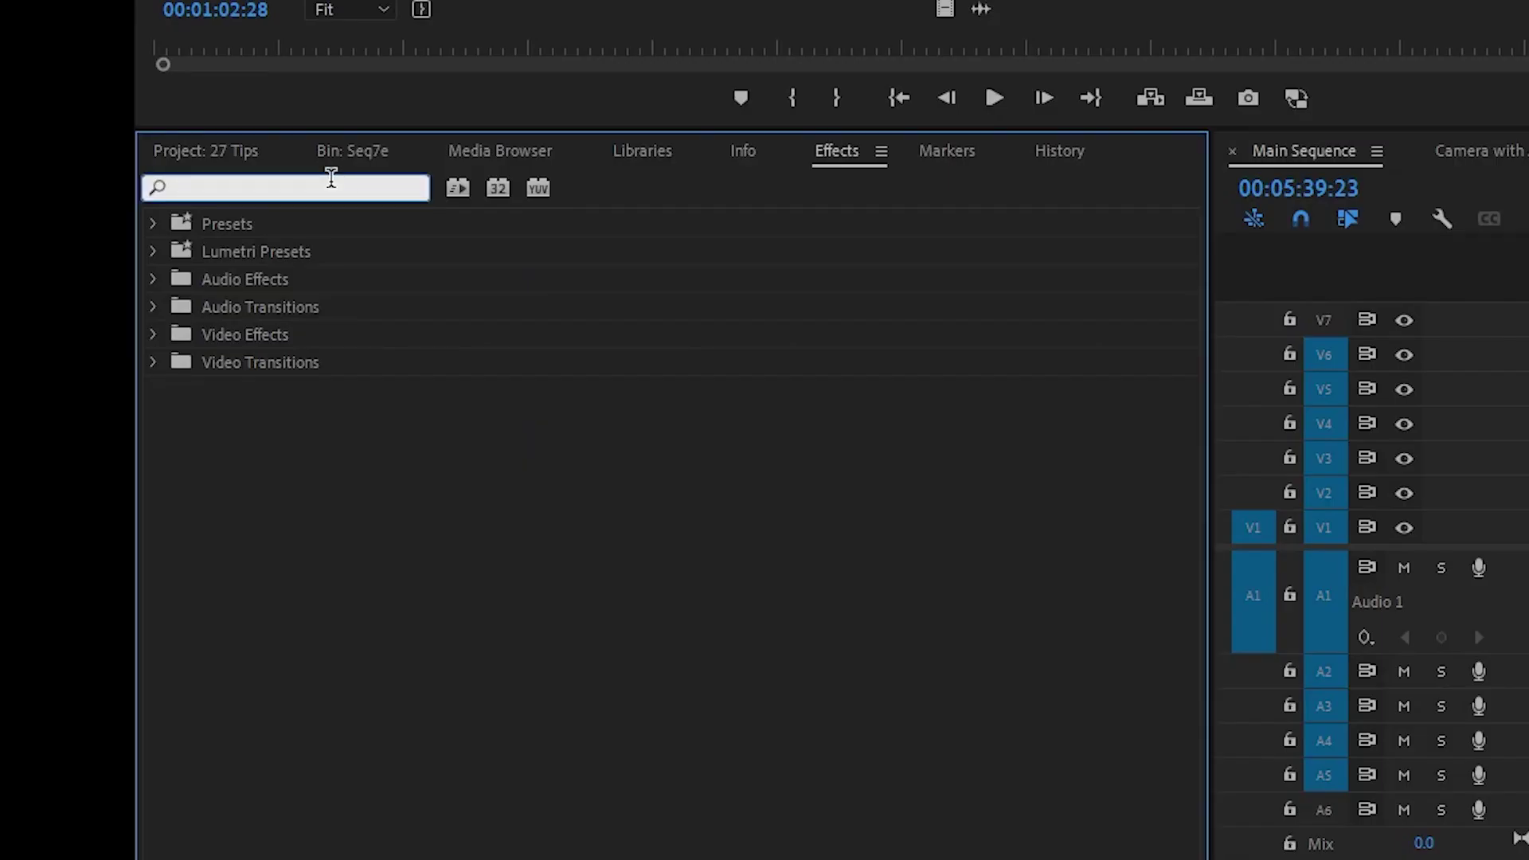
text(exponen)
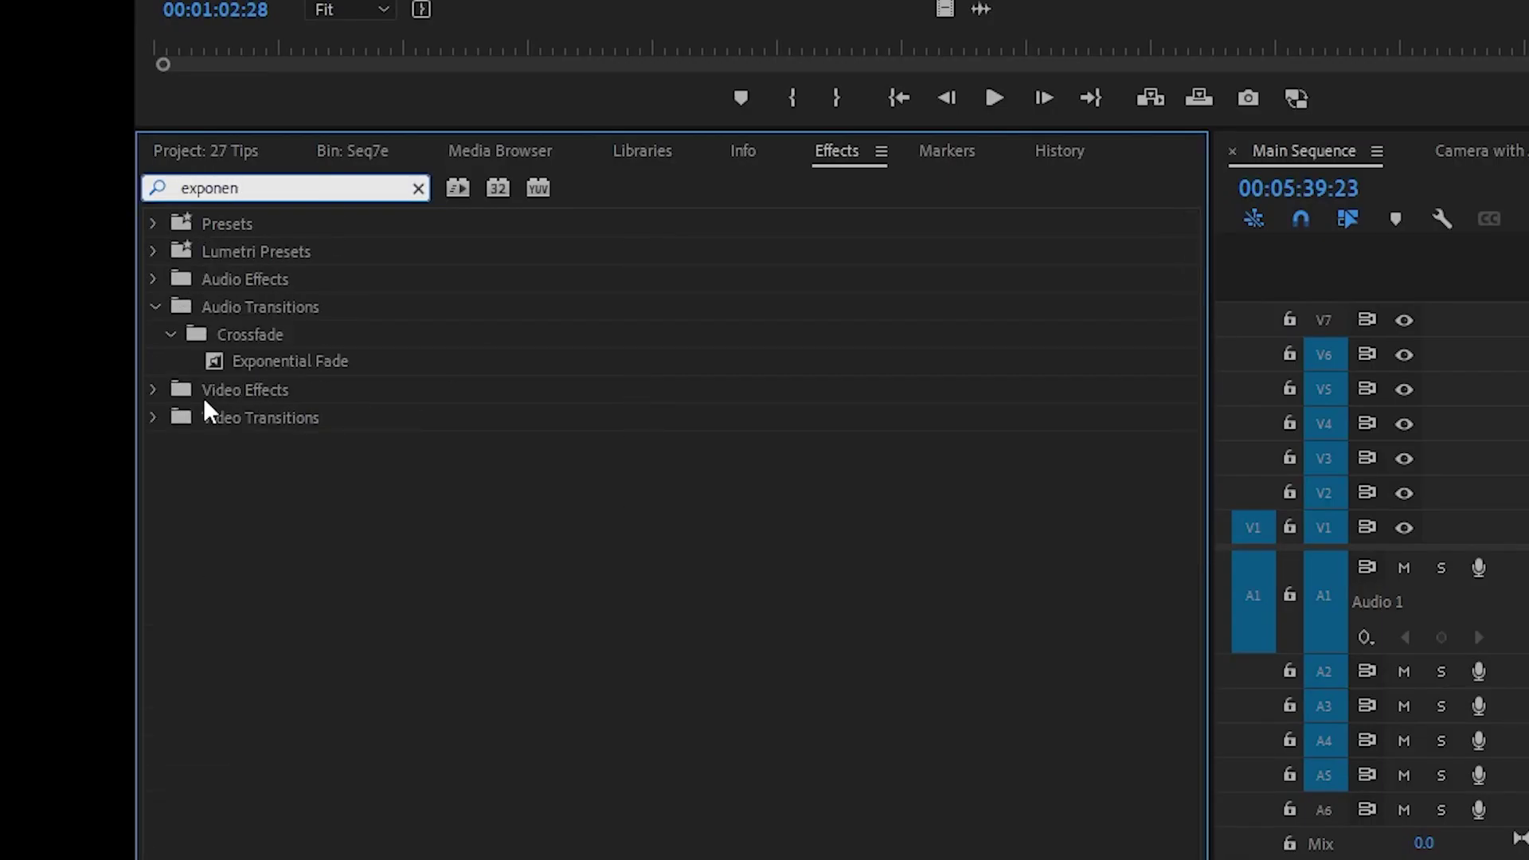
drag(281, 362, 1525, 458)
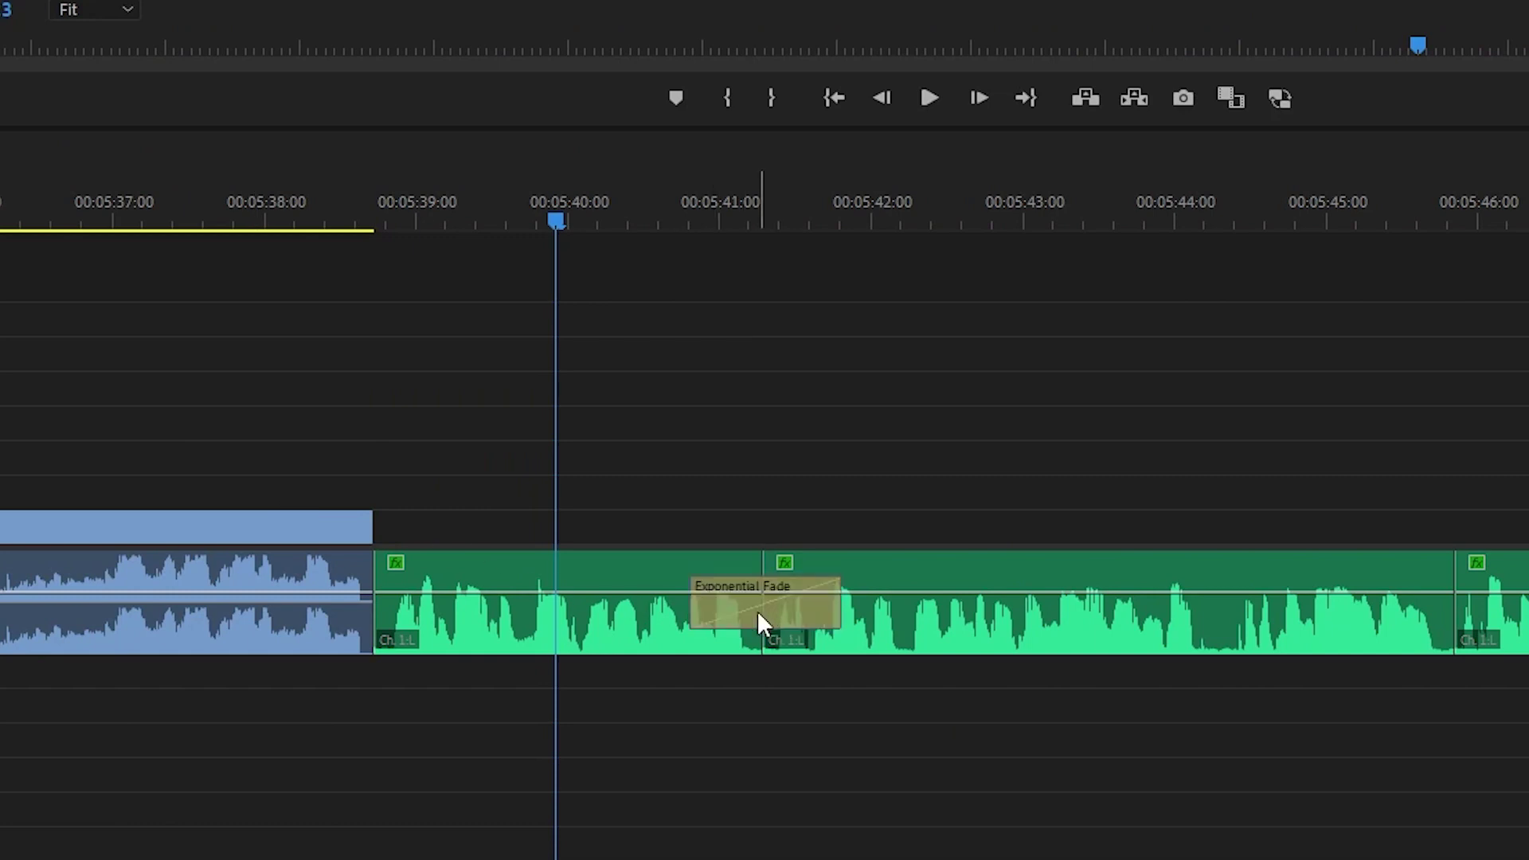
drag(471, 581, 677, 611)
click(711, 623)
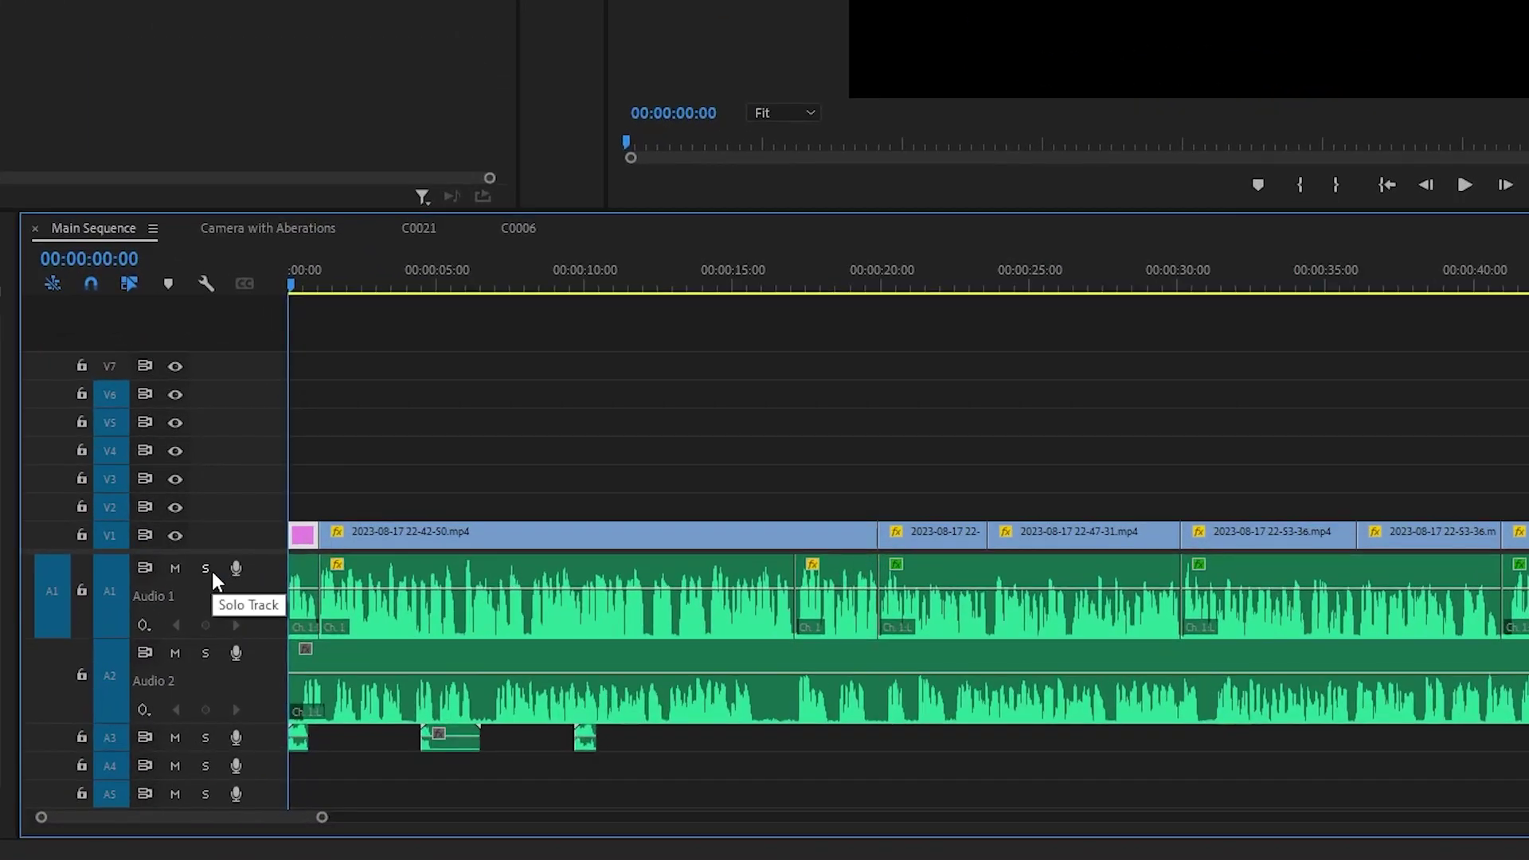
Step: Raise the audio clip's gain and play back to check the levels
key(space)
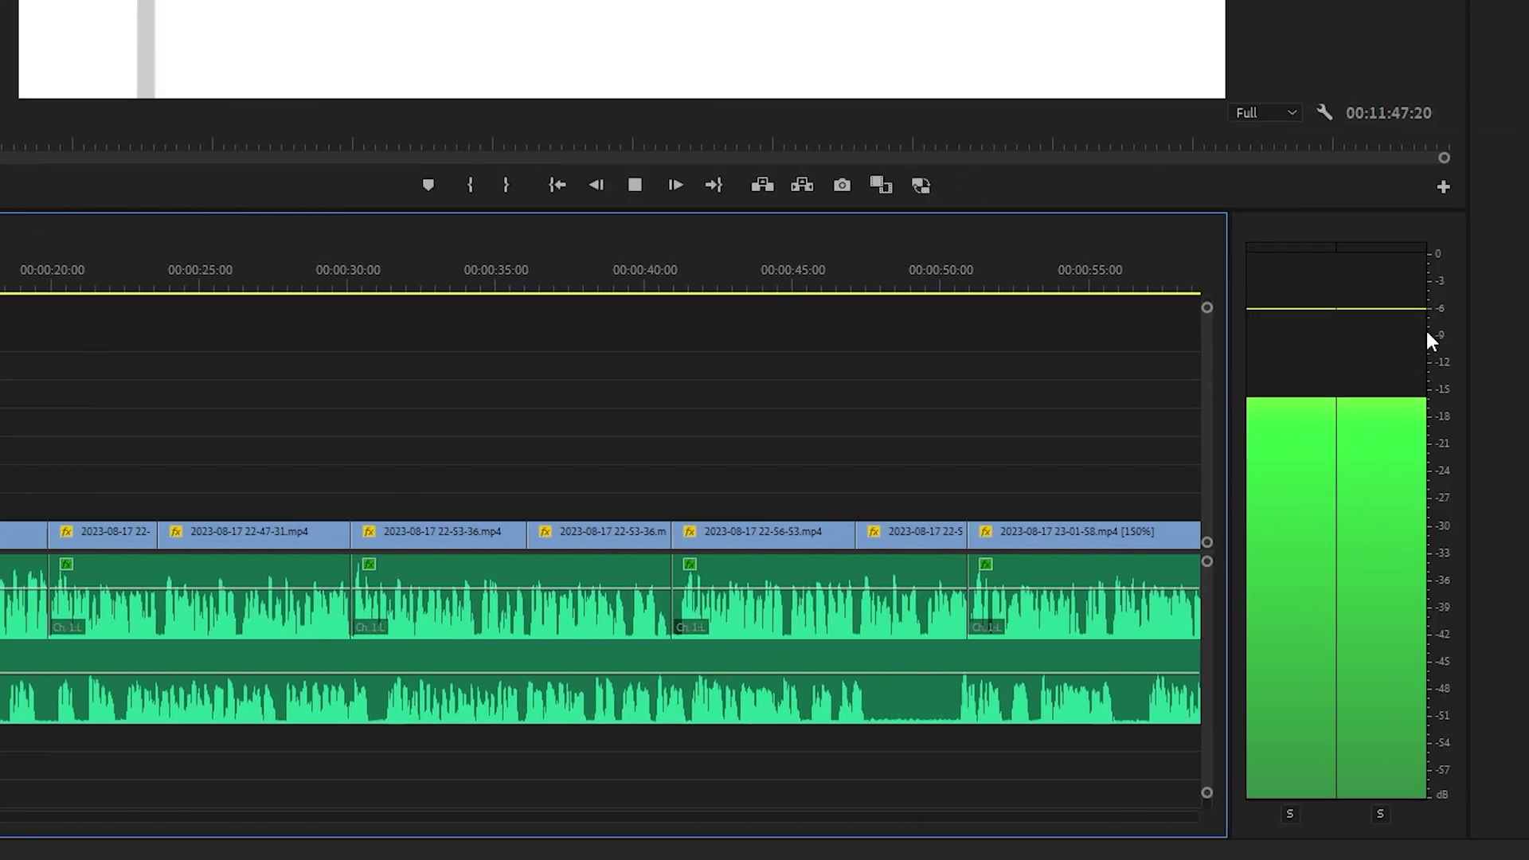
drag(557, 47, 123, 27)
right_click(247, 695)
click(384, 408)
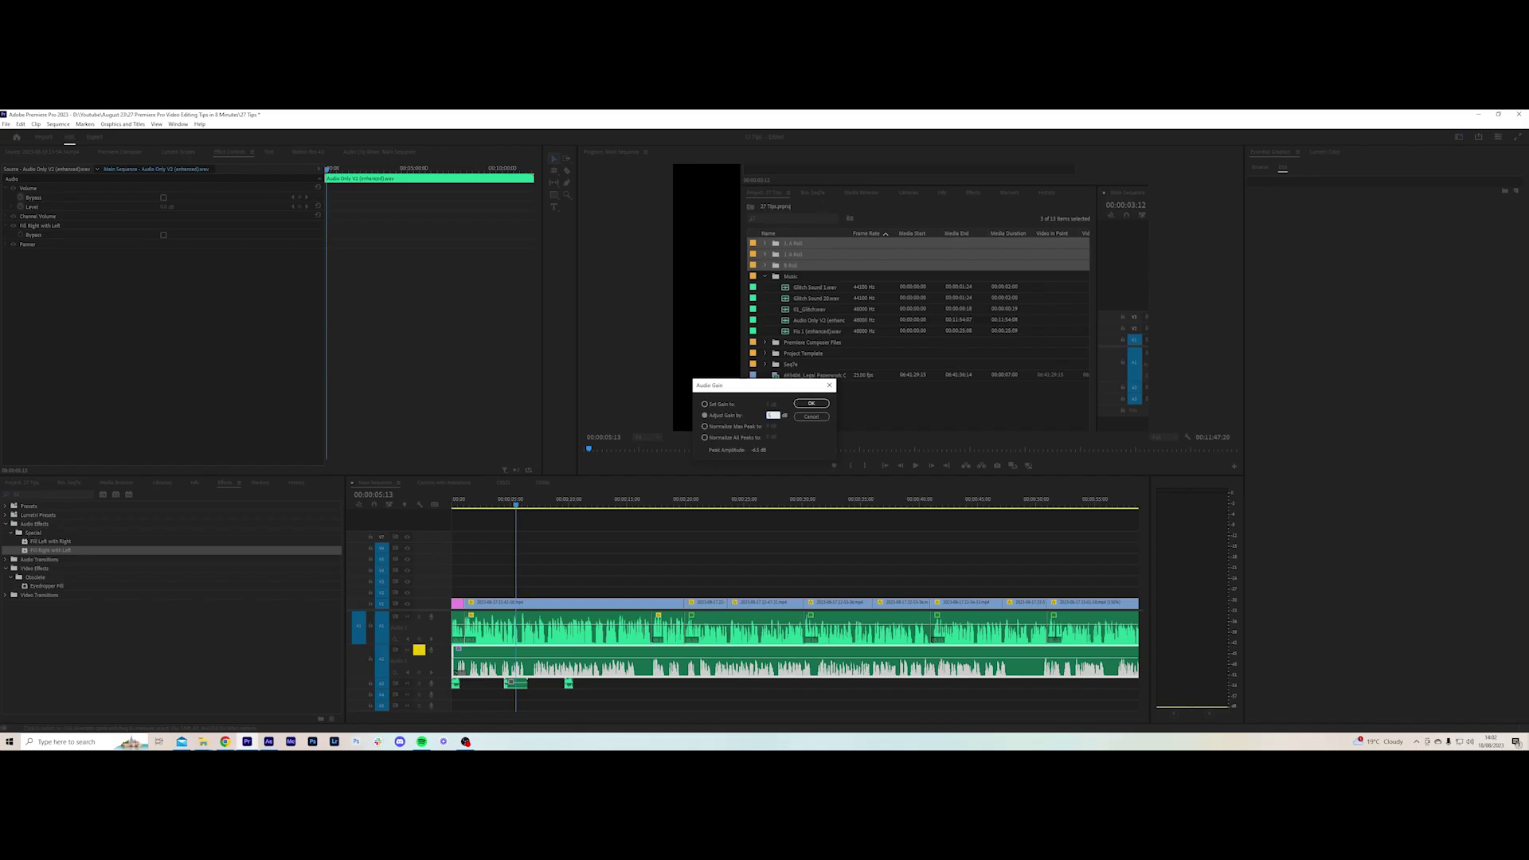
key(Return)
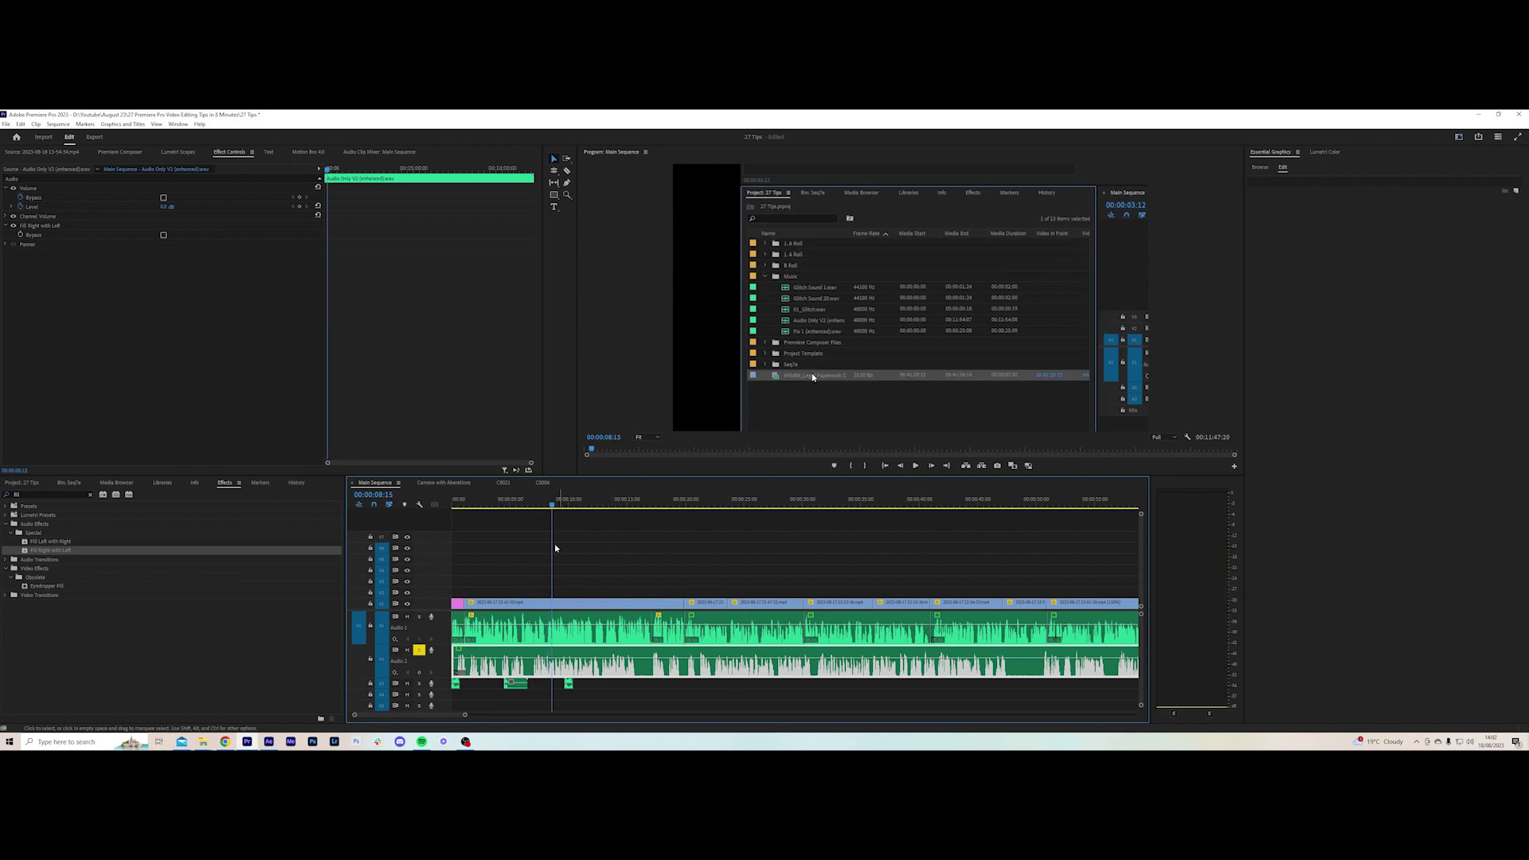
key(space)
Step: Move the blue audio clip down to A3 and lock tracks A2 and A4
right_click(567, 684)
click(628, 516)
key(Home)
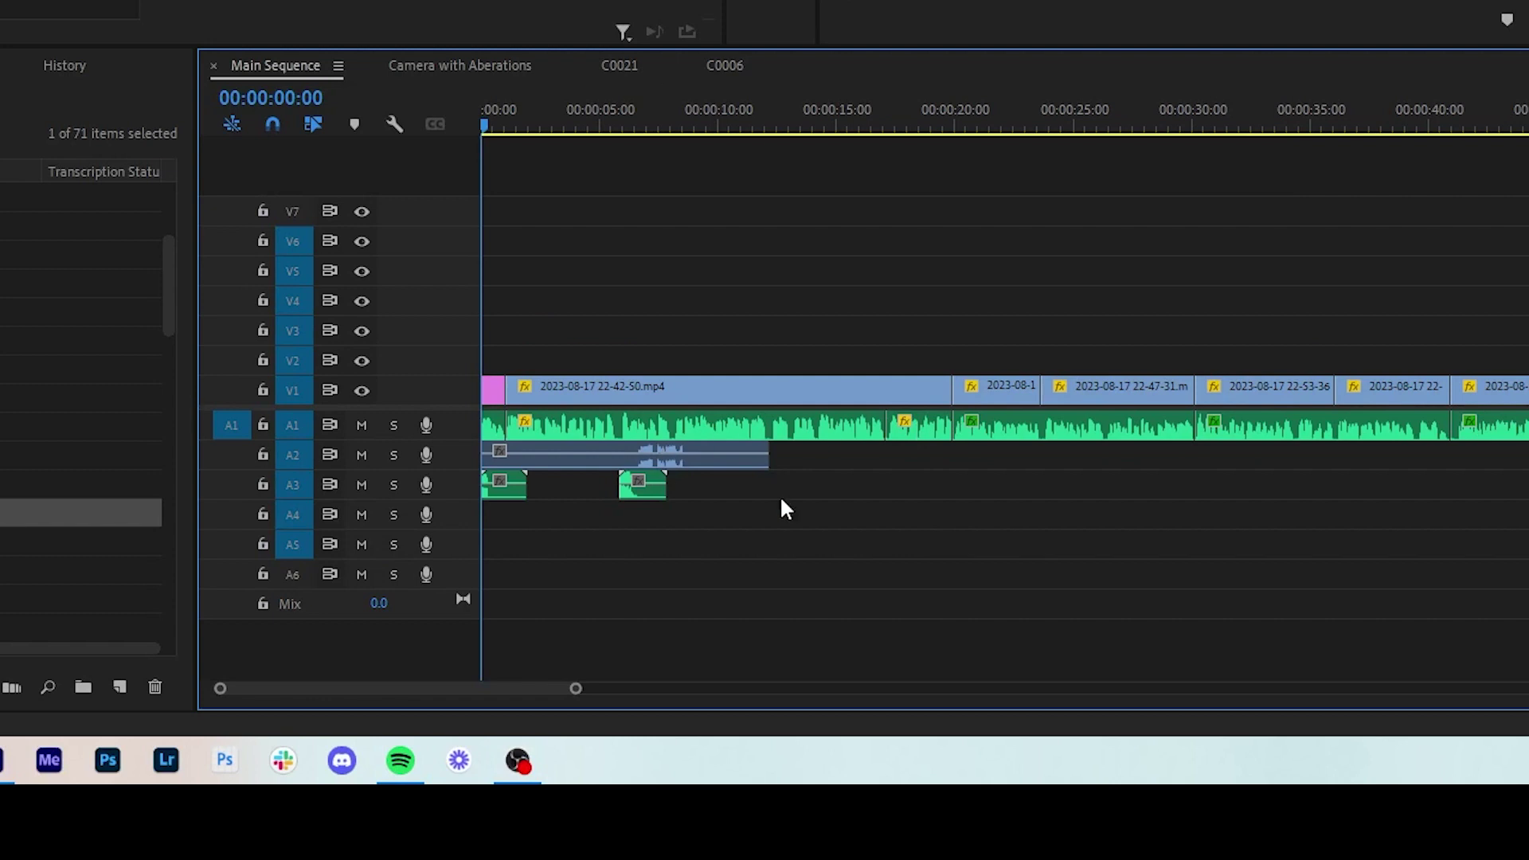
drag(558, 455, 505, 488)
click(266, 453)
drag(694, 545, 497, 521)
click(263, 515)
drag(580, 478, 580, 470)
click(970, 626)
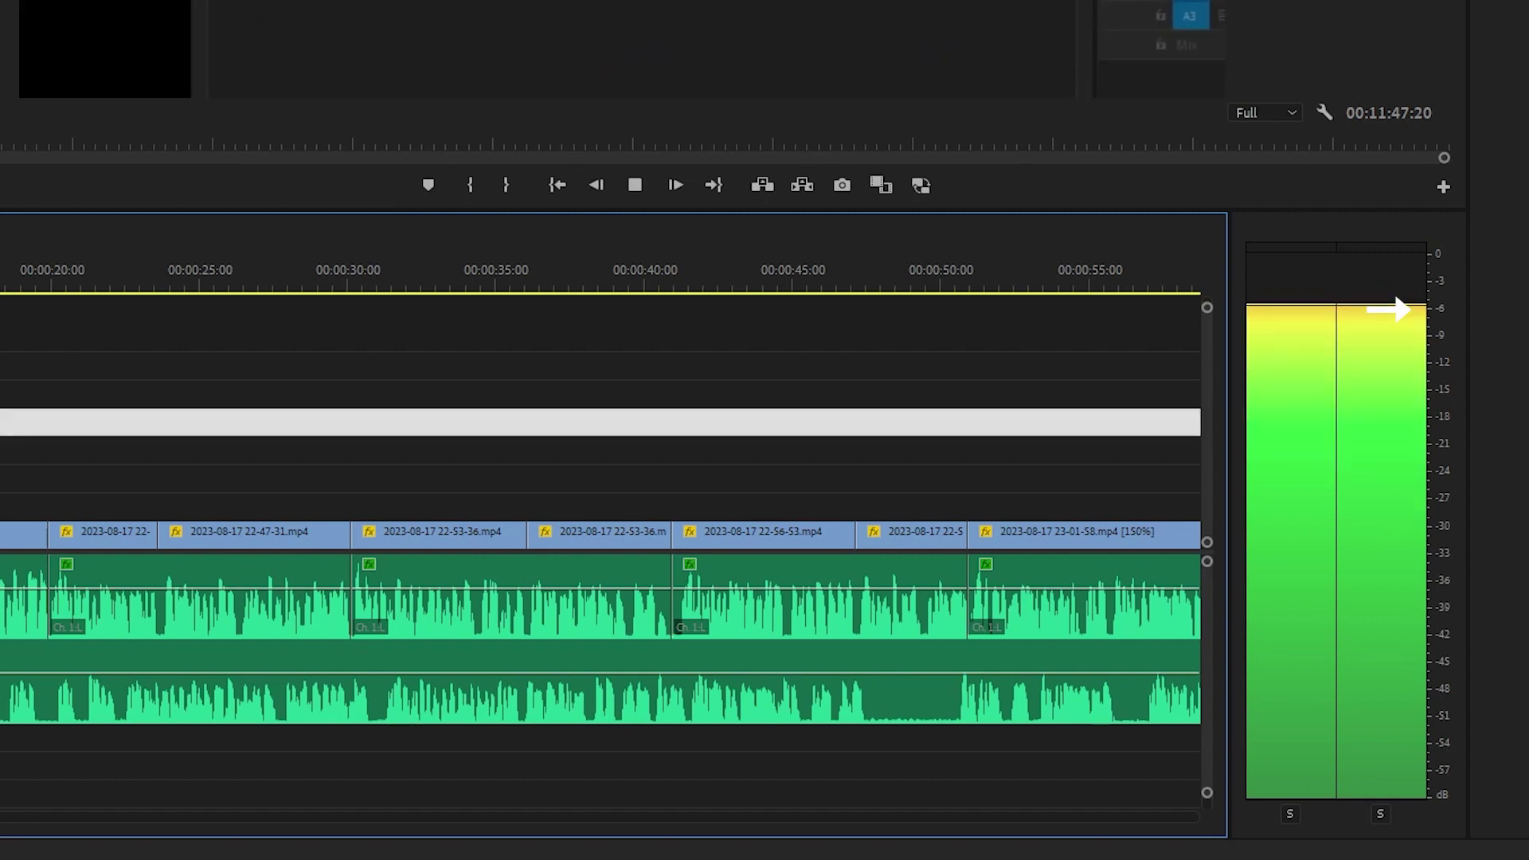
Step: Audition the lower audio track against the -6 dB dialogue level, then stop playback
drag(24, 535, 600, 49)
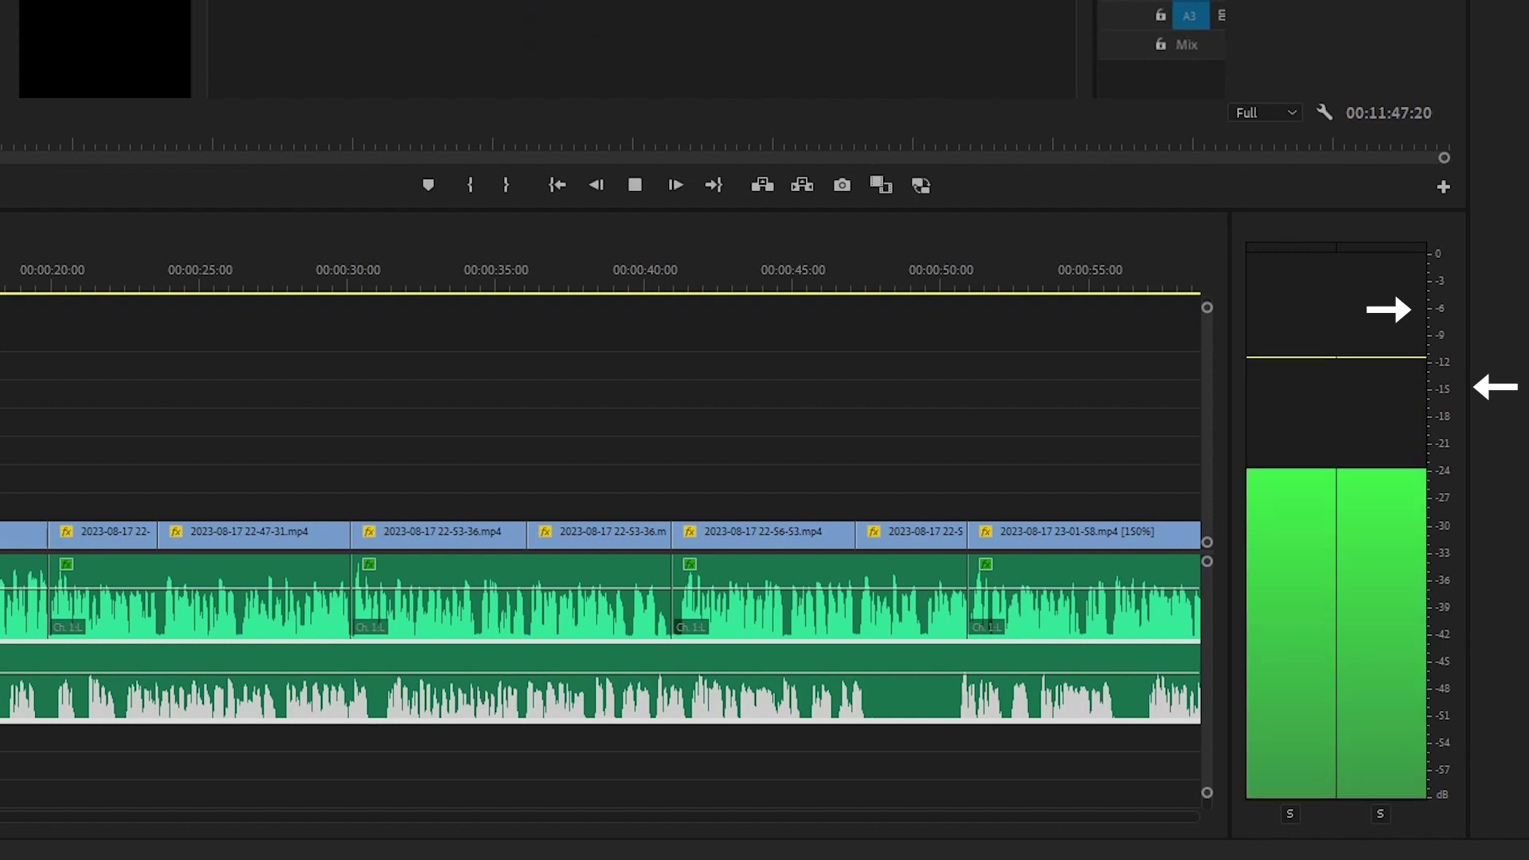
key(space)
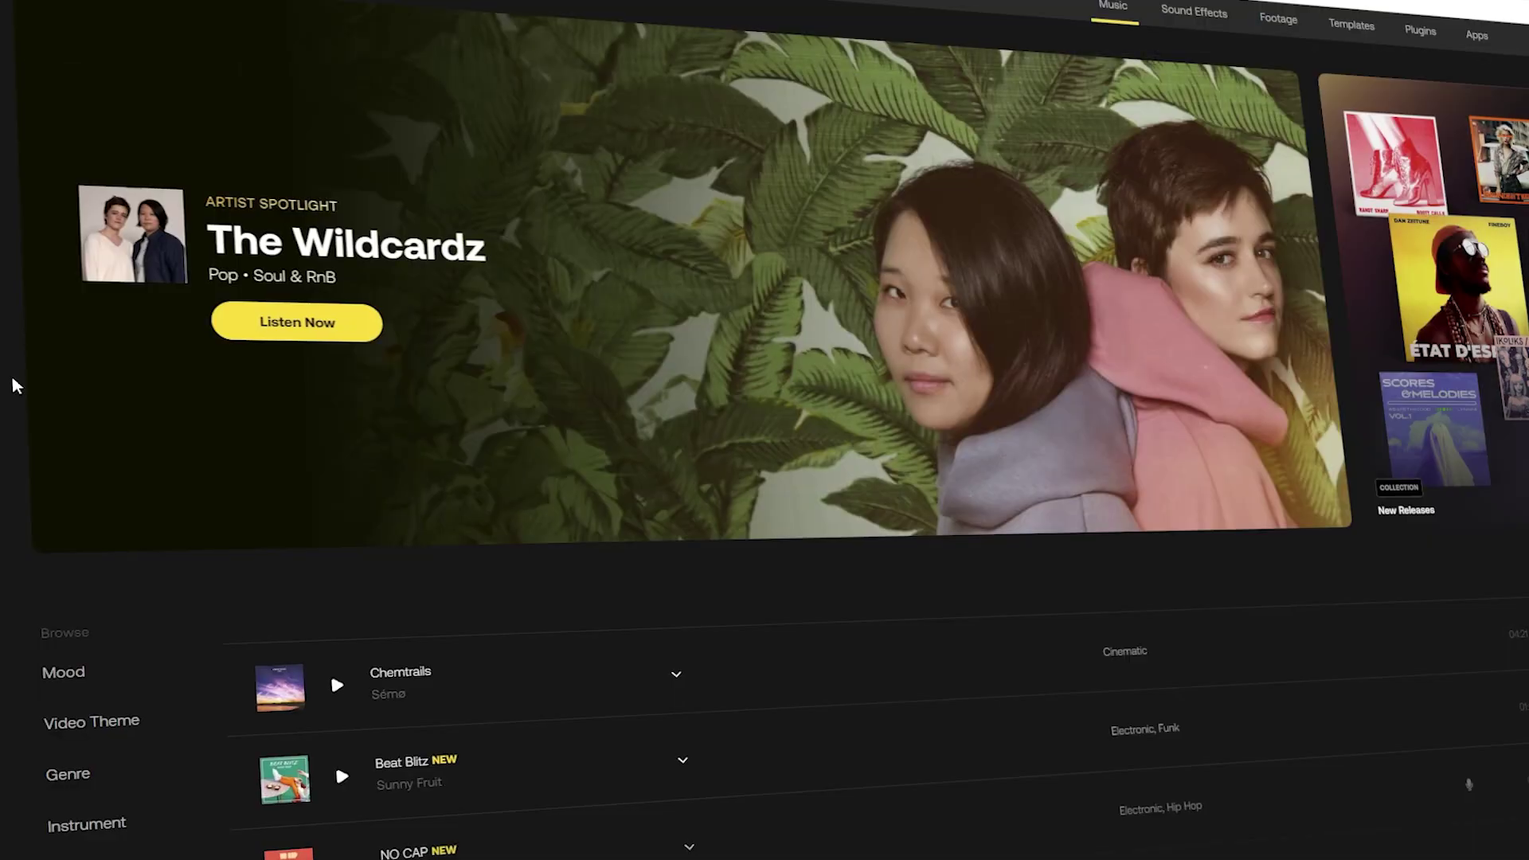
Step: Expand Genre and Instrument, then add the Strings instrument filter to Artlist's music
scroll(263, 454, down, 3)
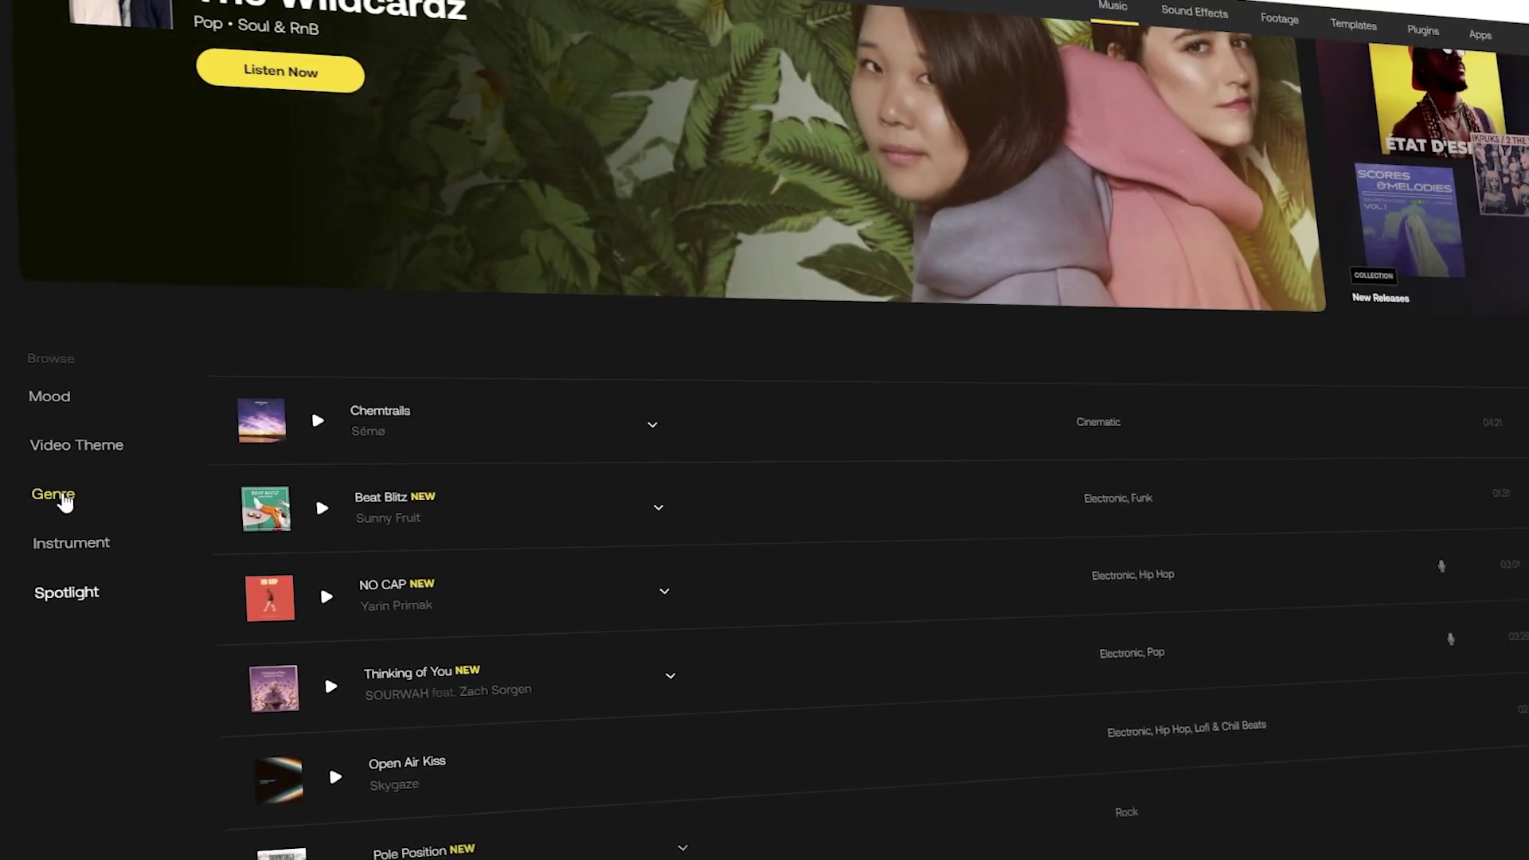
click(65, 500)
click(74, 544)
scroll(247, 573, down, 2)
scroll(271, 573, down, 3)
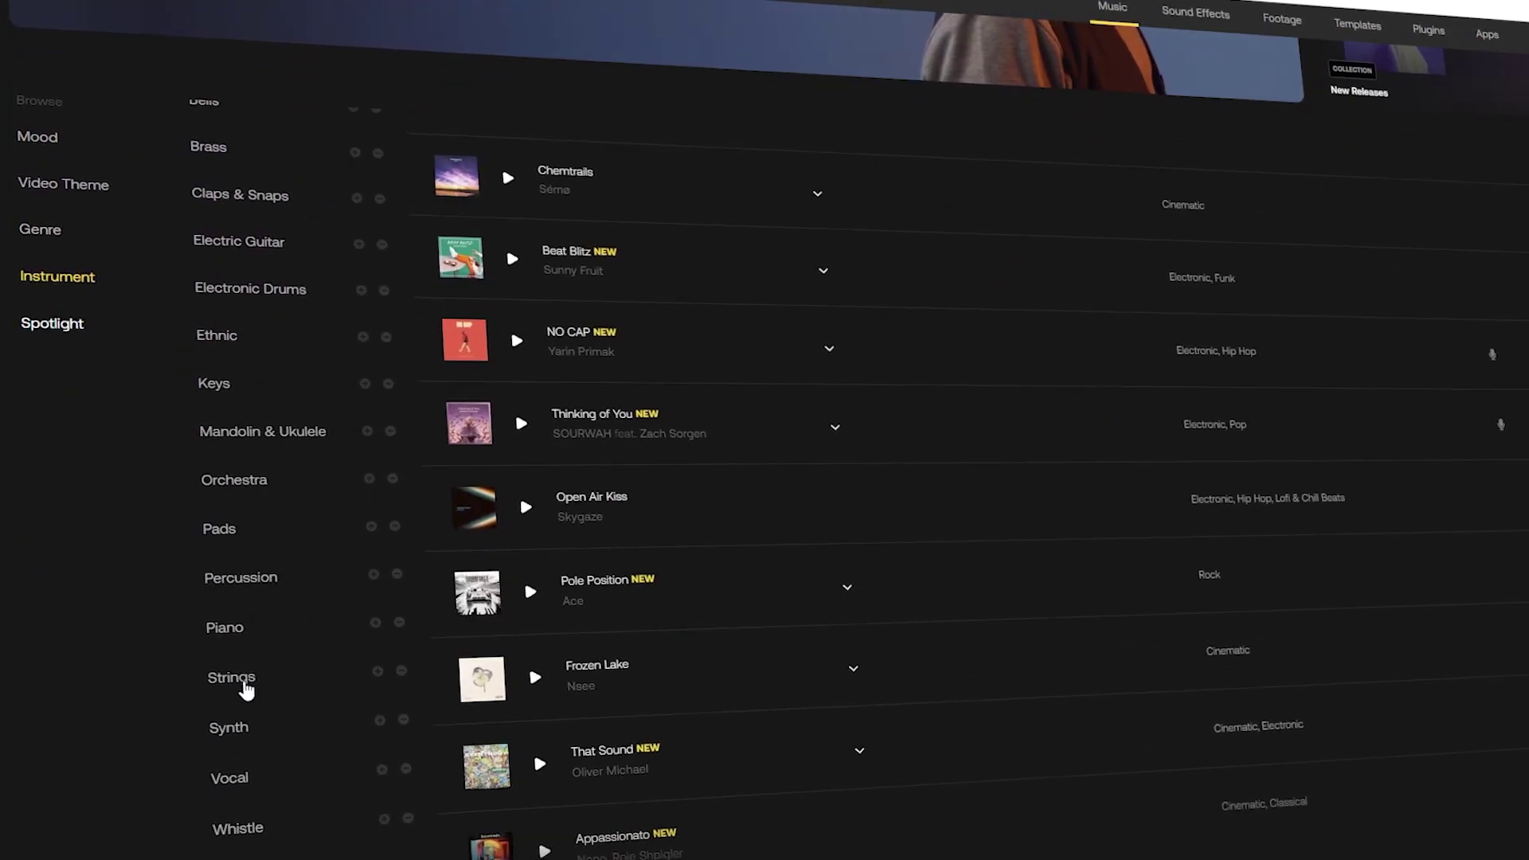
click(244, 690)
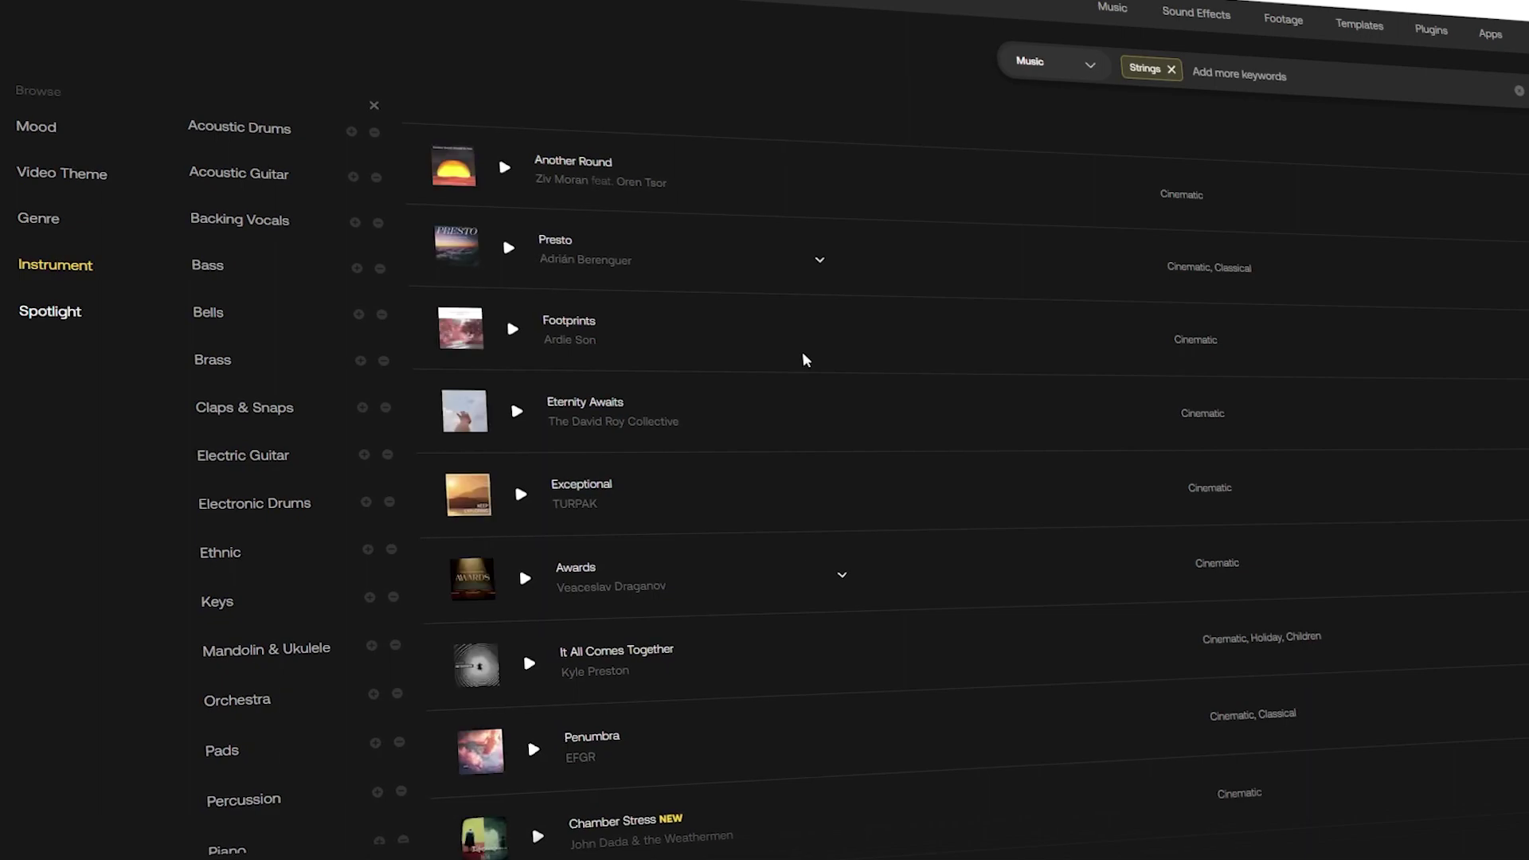
scroll(808, 325, down, 10)
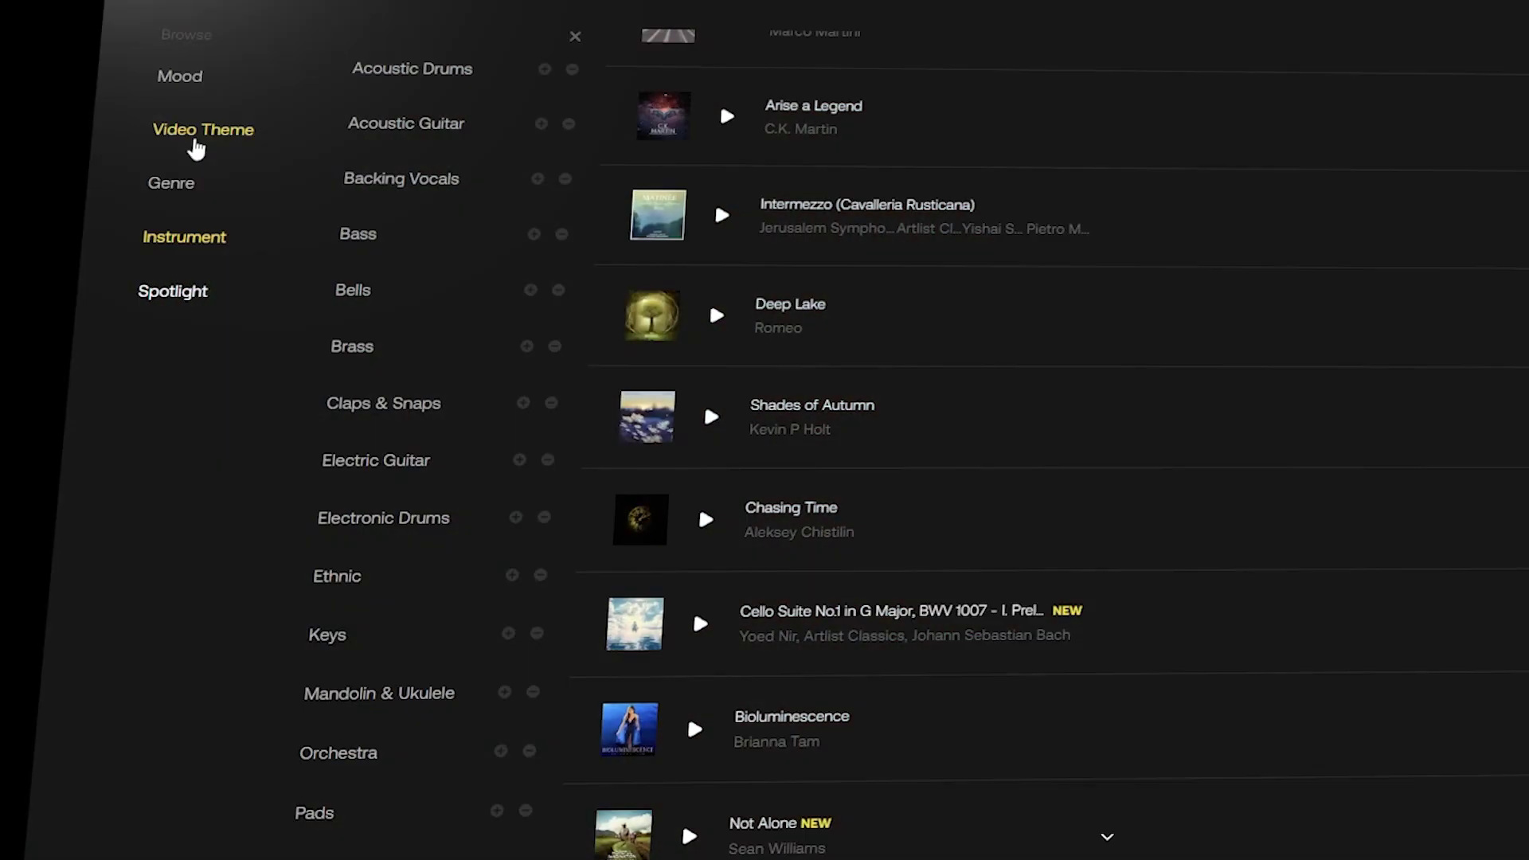
scroll(44, 223, up, 4)
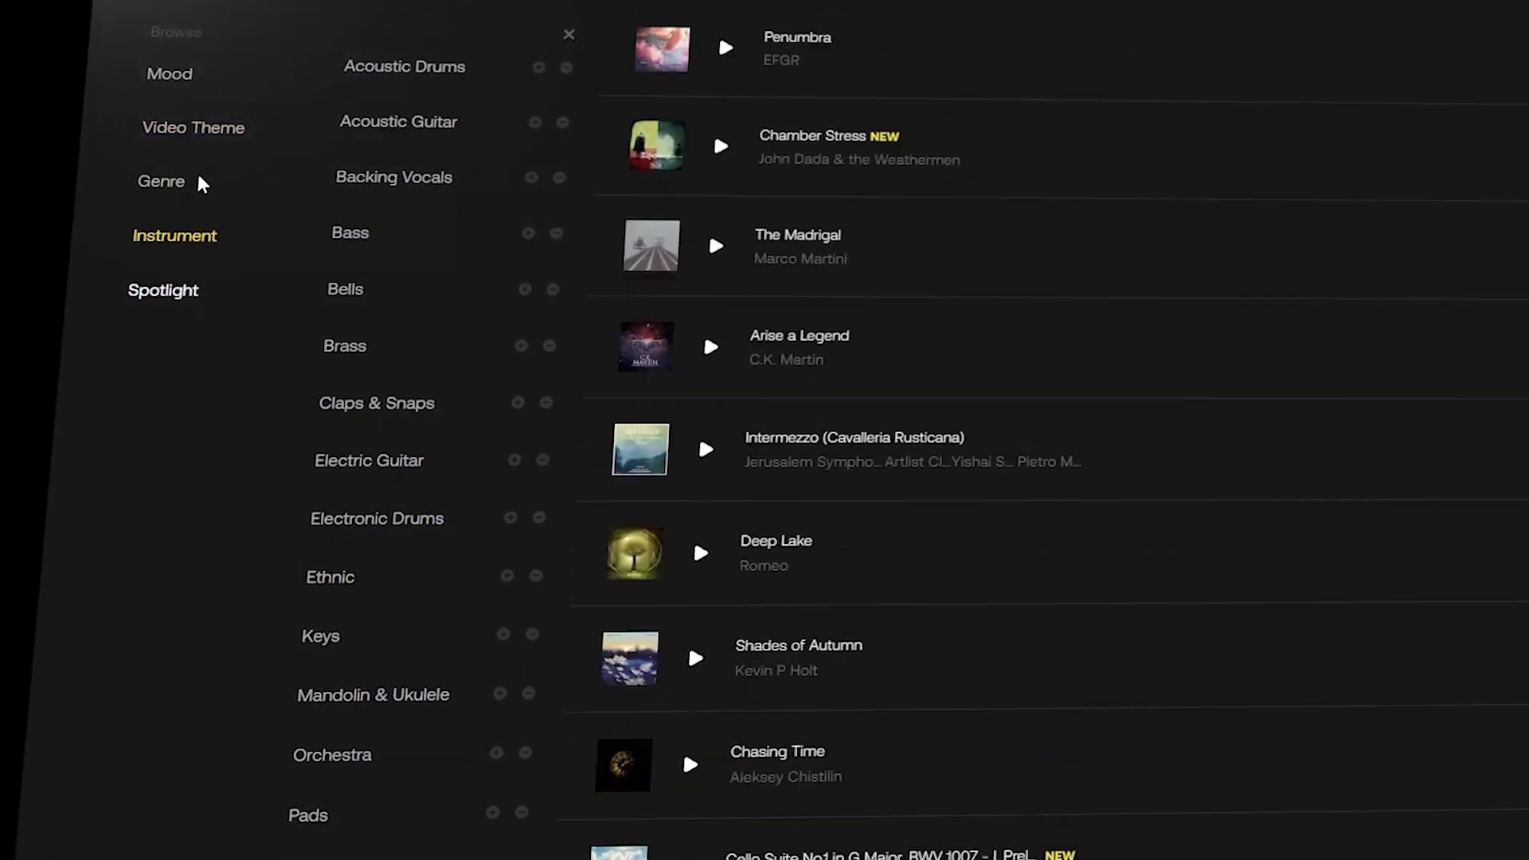
Step: Browse the Video Theme categories, then the Mood categories from Uplifting and Epic to Tense and Sad
click(223, 131)
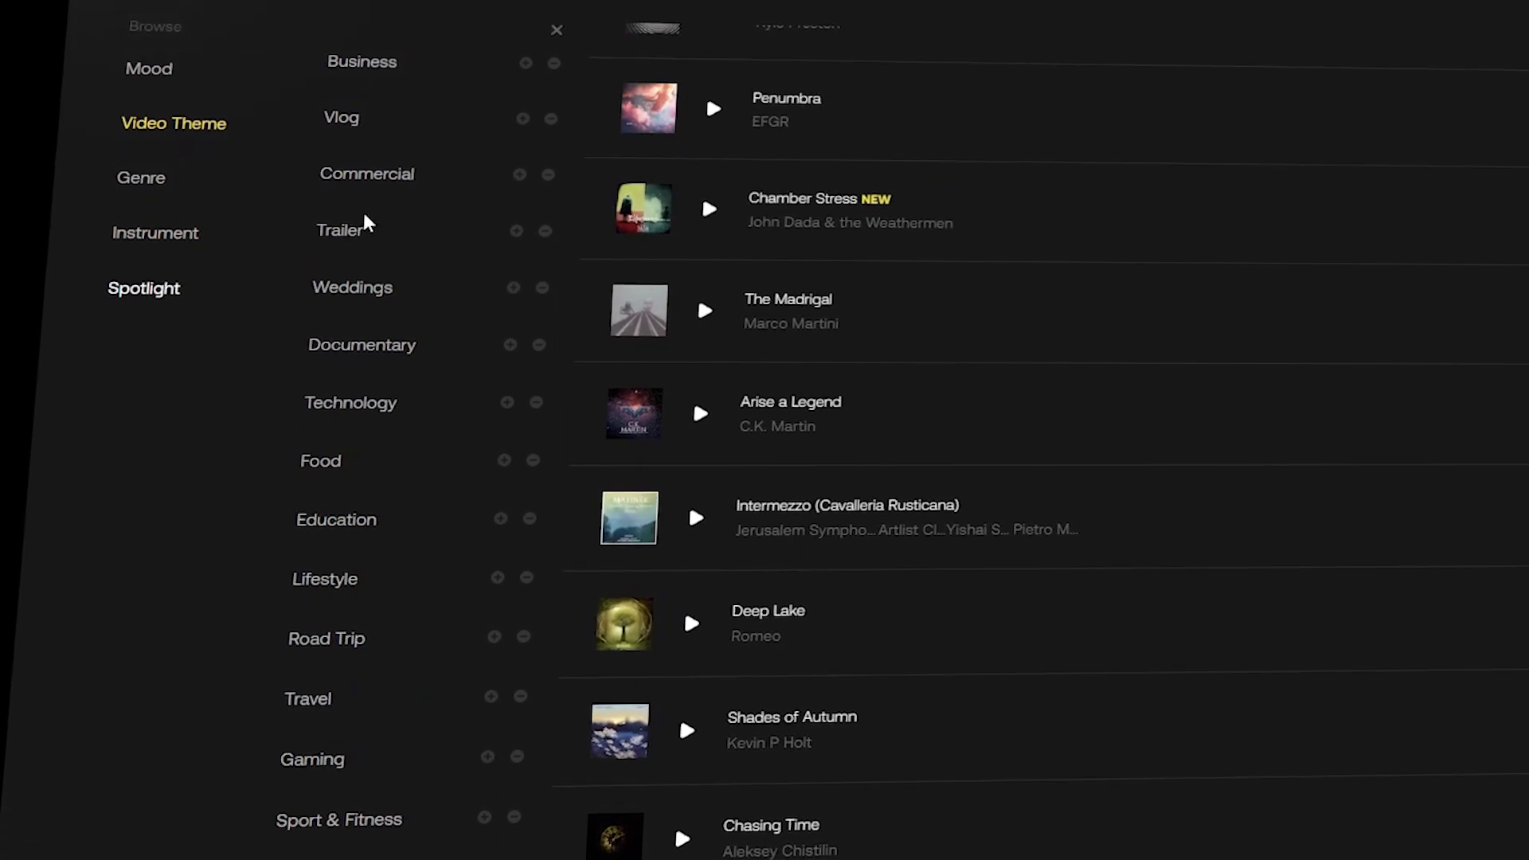
scroll(354, 601, down, 5)
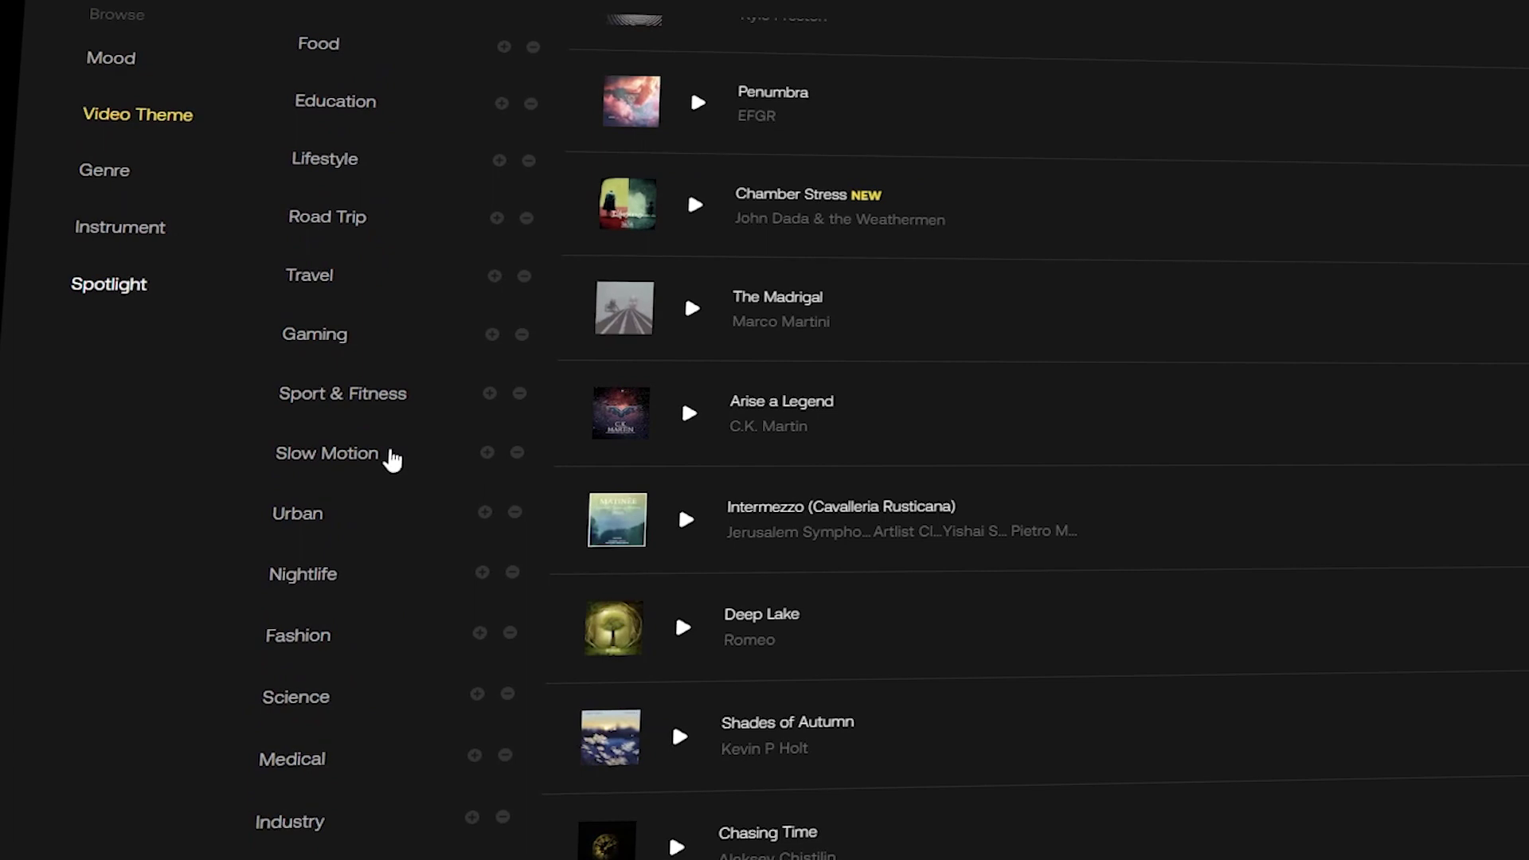
scroll(358, 479, up, 5)
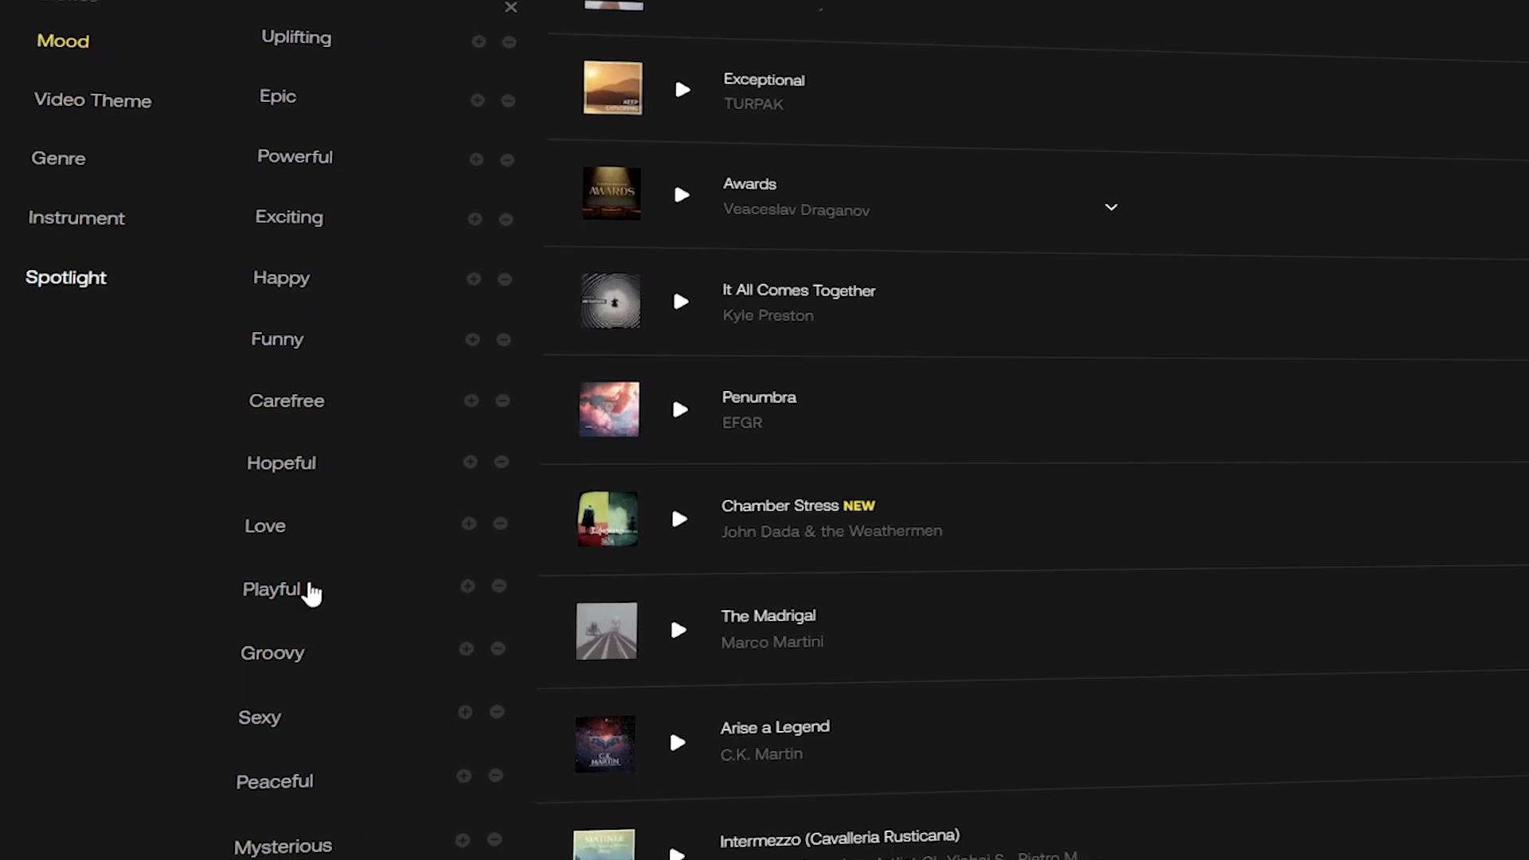
scroll(311, 594, down, 3)
scroll(316, 505, down, 2)
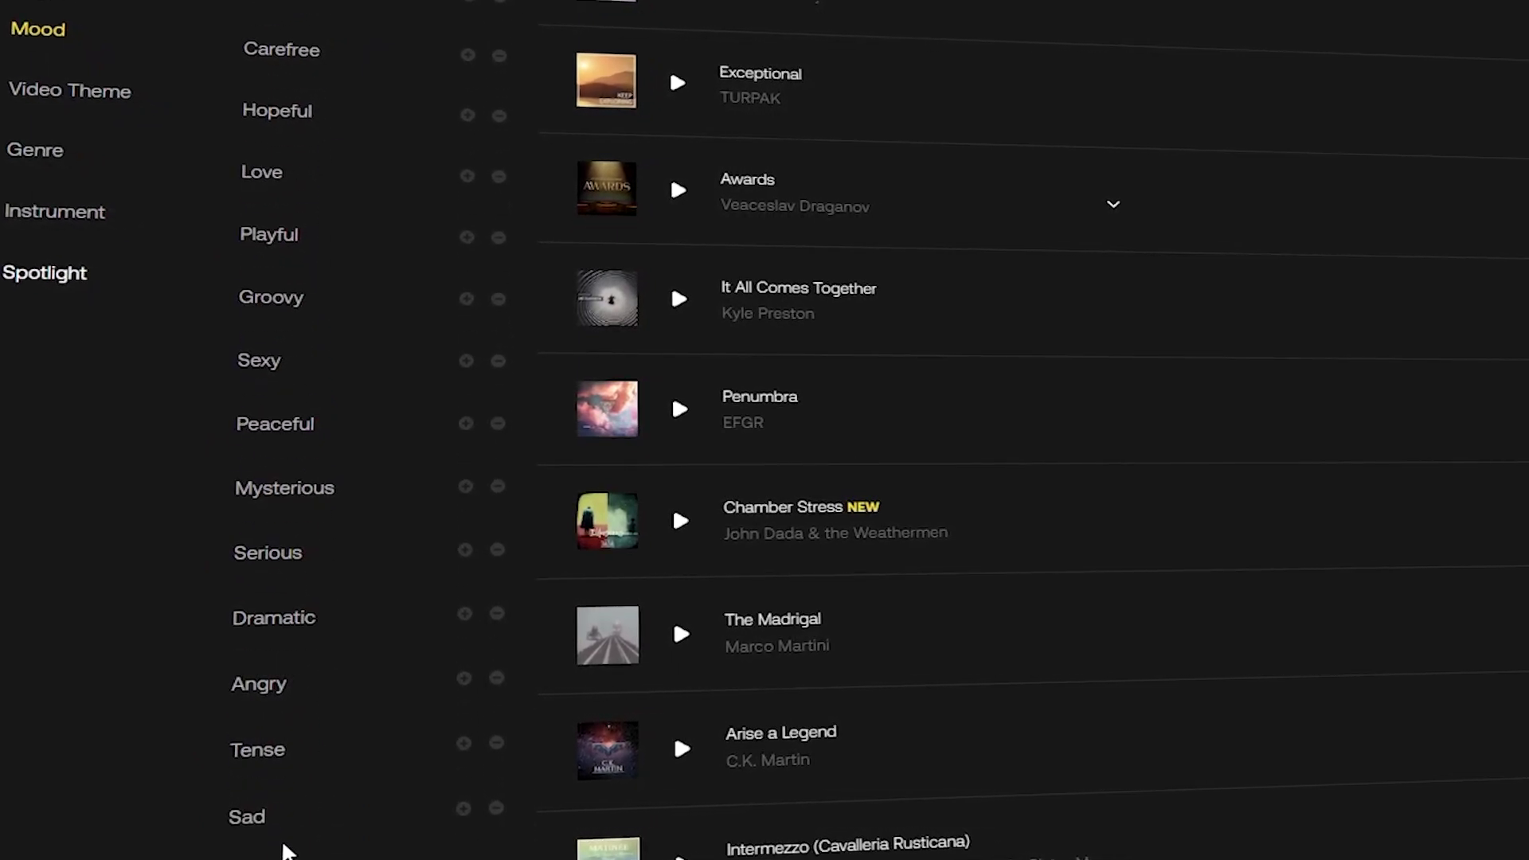